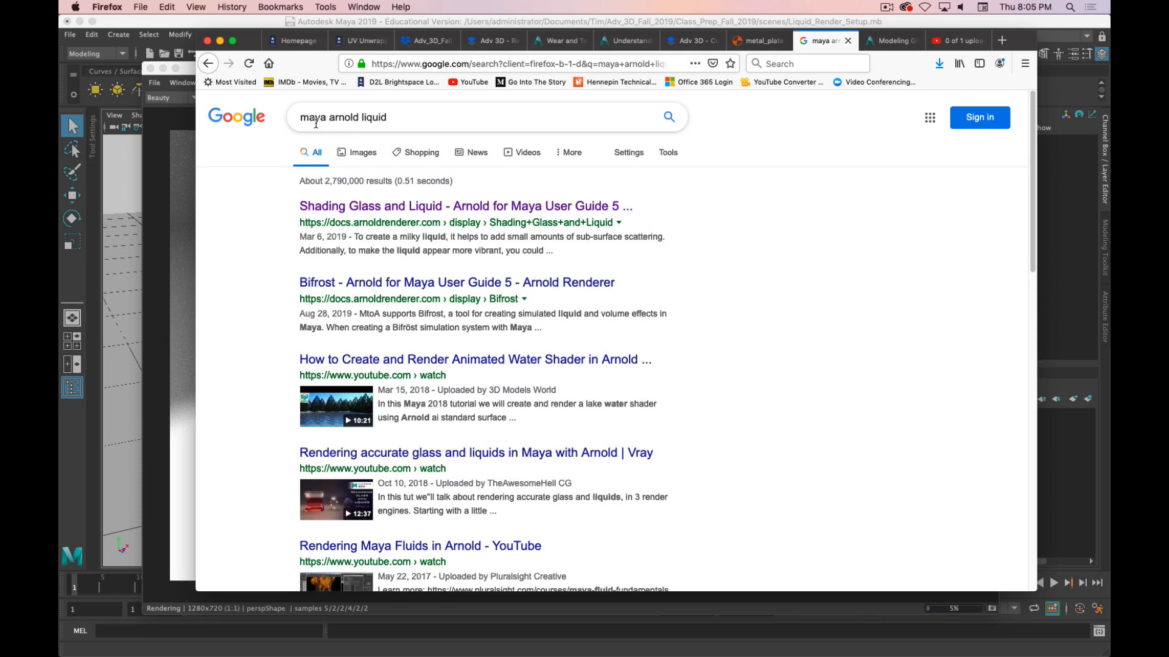
# Read the Modeling Glass and Liquid page of the Arnold for Maya user guide, covering normal directions and the glass surface model
pyautogui.click(886, 44)
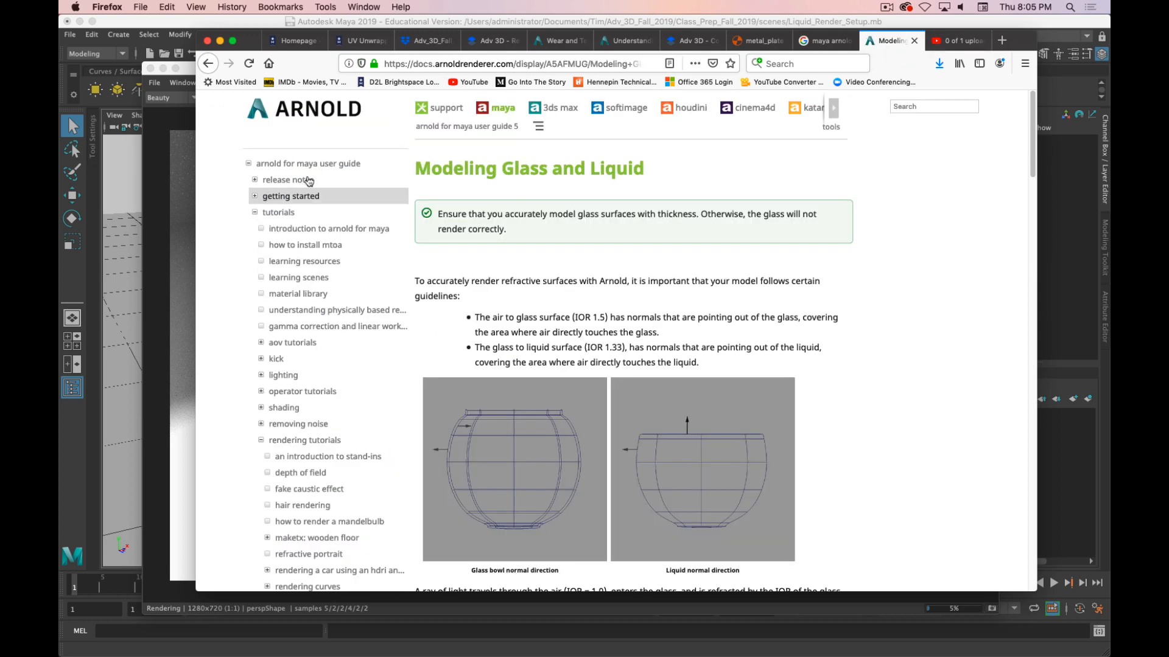
pyautogui.click(545, 64)
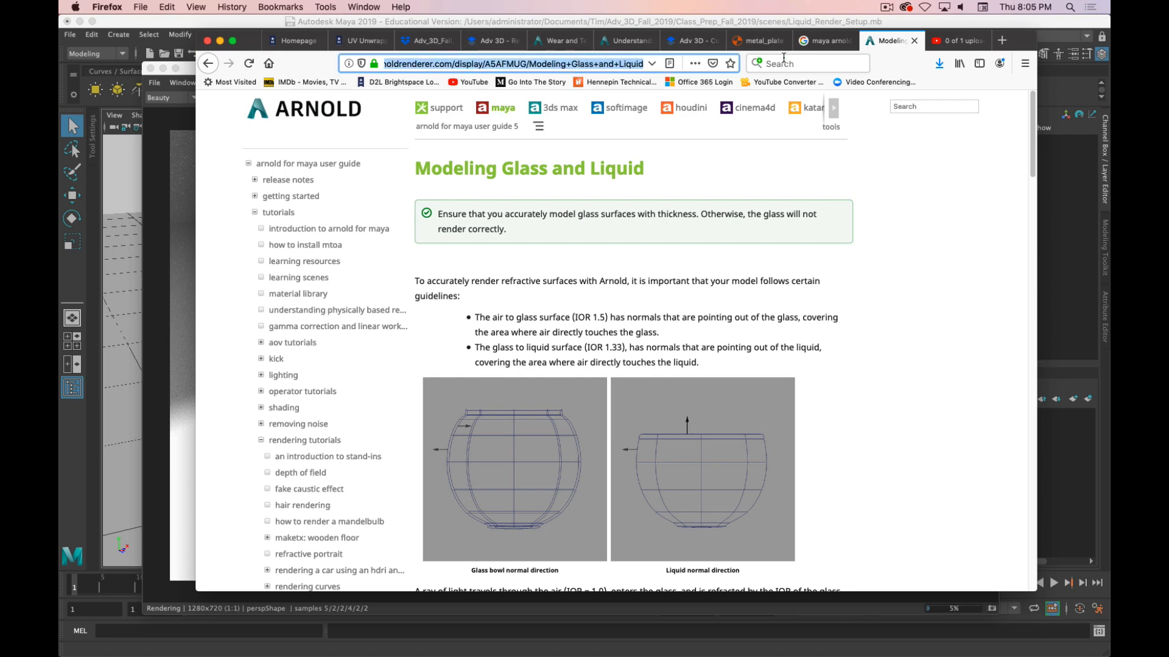
pyautogui.moveTo(826, 57); pyautogui.dragTo(313, 68)
pyautogui.click(871, 339)
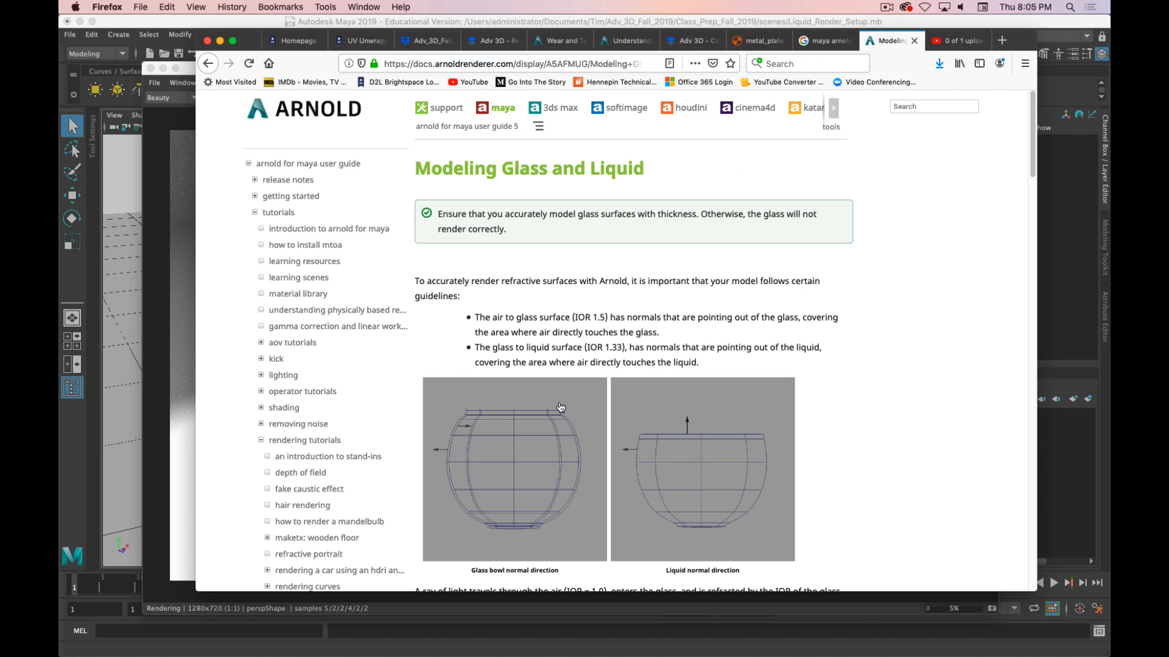
pyautogui.scroll(-3, 537, 357)
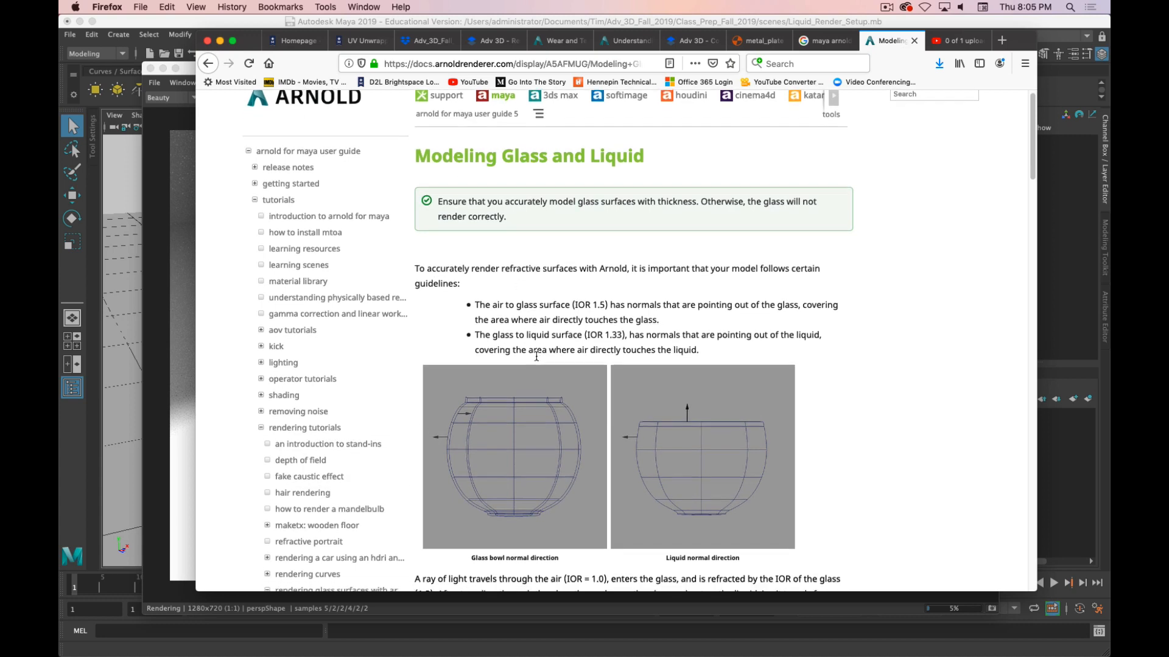
pyautogui.scroll(-8, 535, 323)
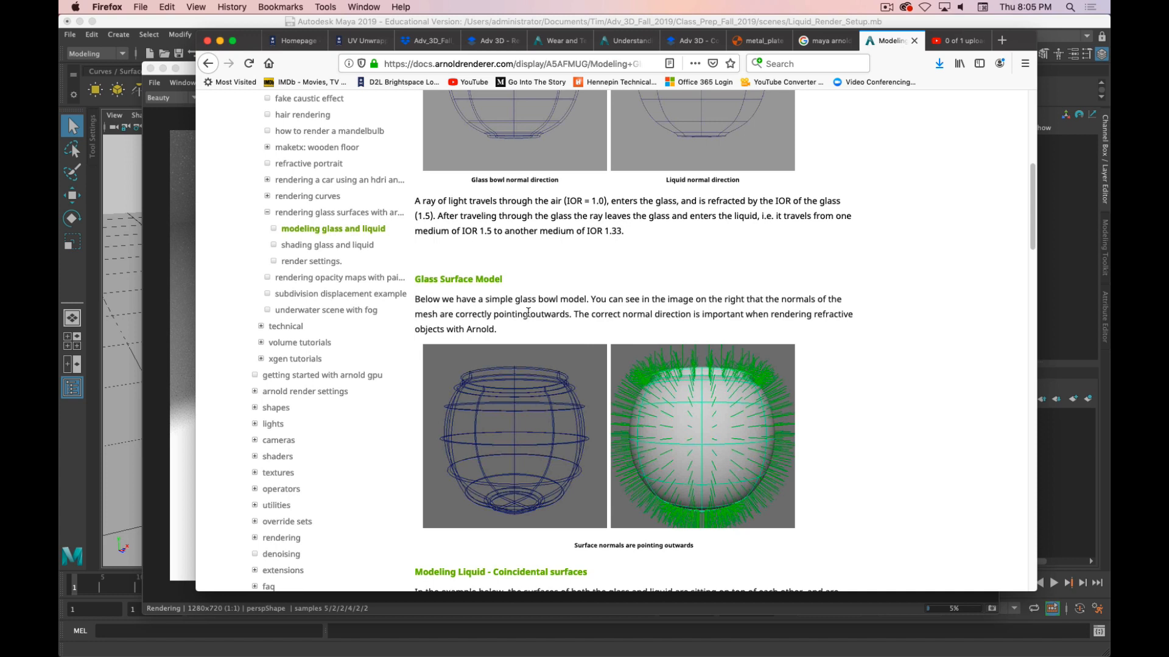
pyautogui.scroll(-1, 528, 312)
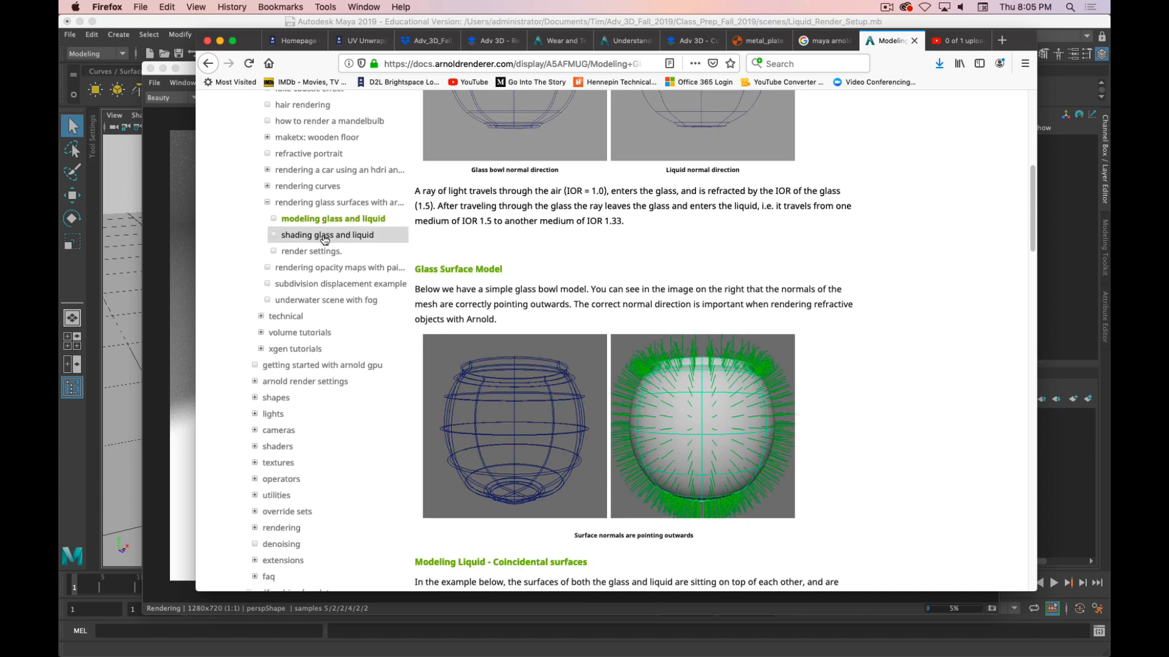
pyautogui.scroll(3, 638, 231)
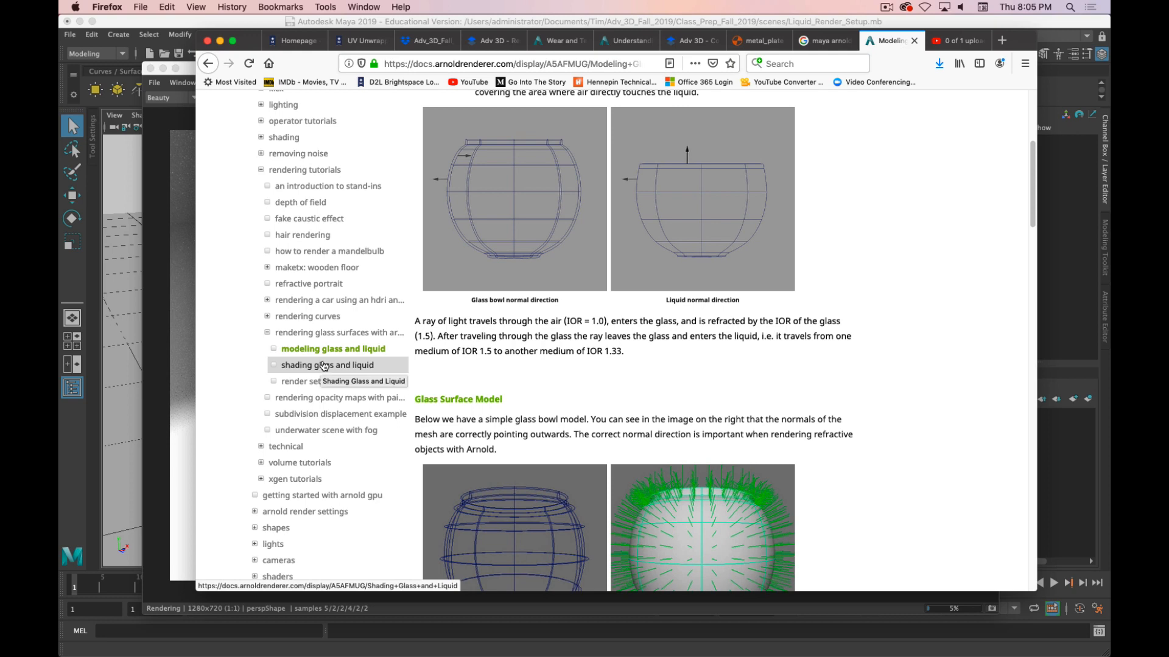
# Look through the Shading Glass and Liquid page, and return to the Modeling Glass and Liquid page
pyautogui.click(335, 365)
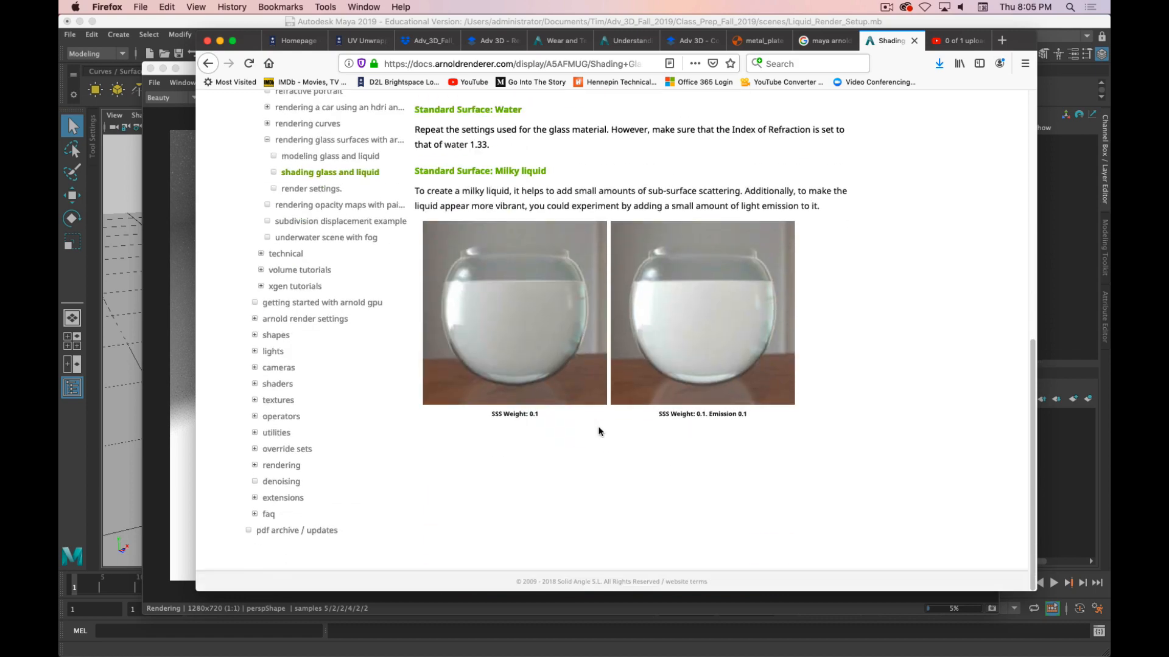
pyautogui.scroll(-5, 460, 419)
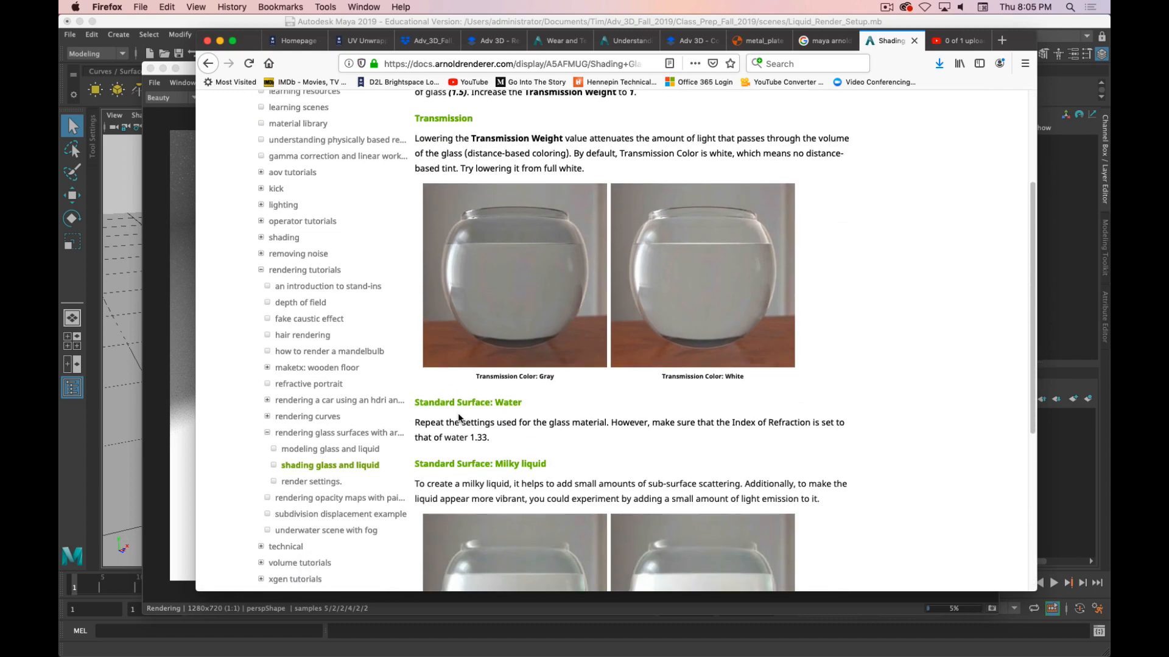
pyautogui.click(321, 399)
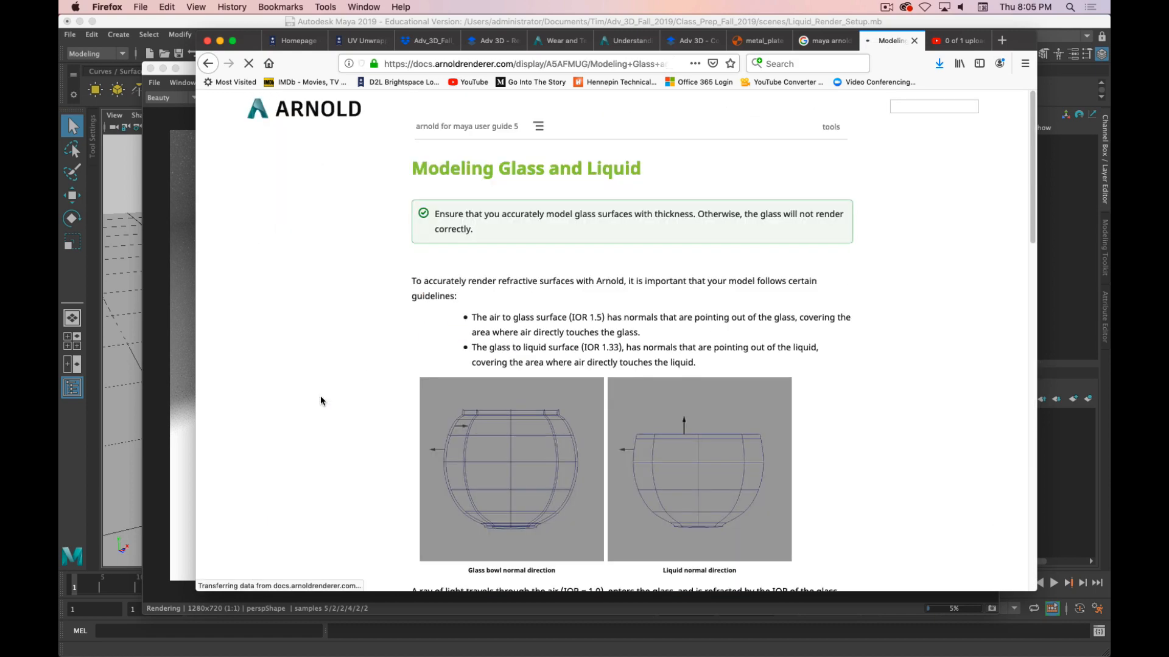
pyautogui.scroll(-6, 798, 360)
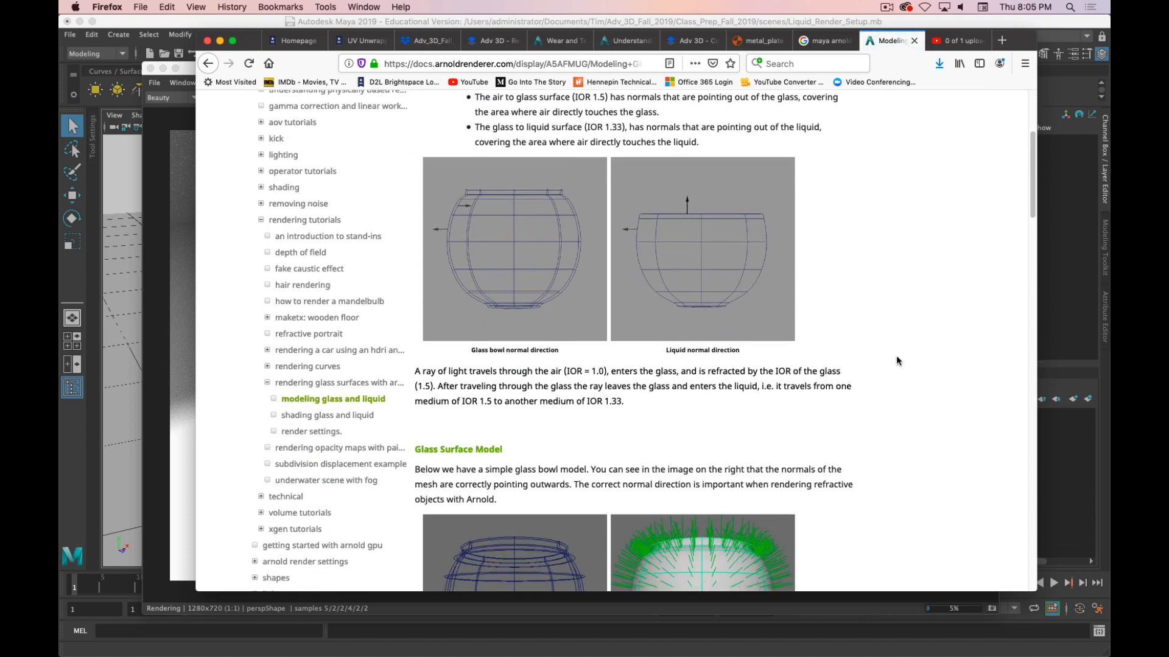
# Switch to Maya, close the Arnold RenderView, and inspect the bowl geometry around the orange liquid from several angles
pyautogui.doubleClick(1015, 36)
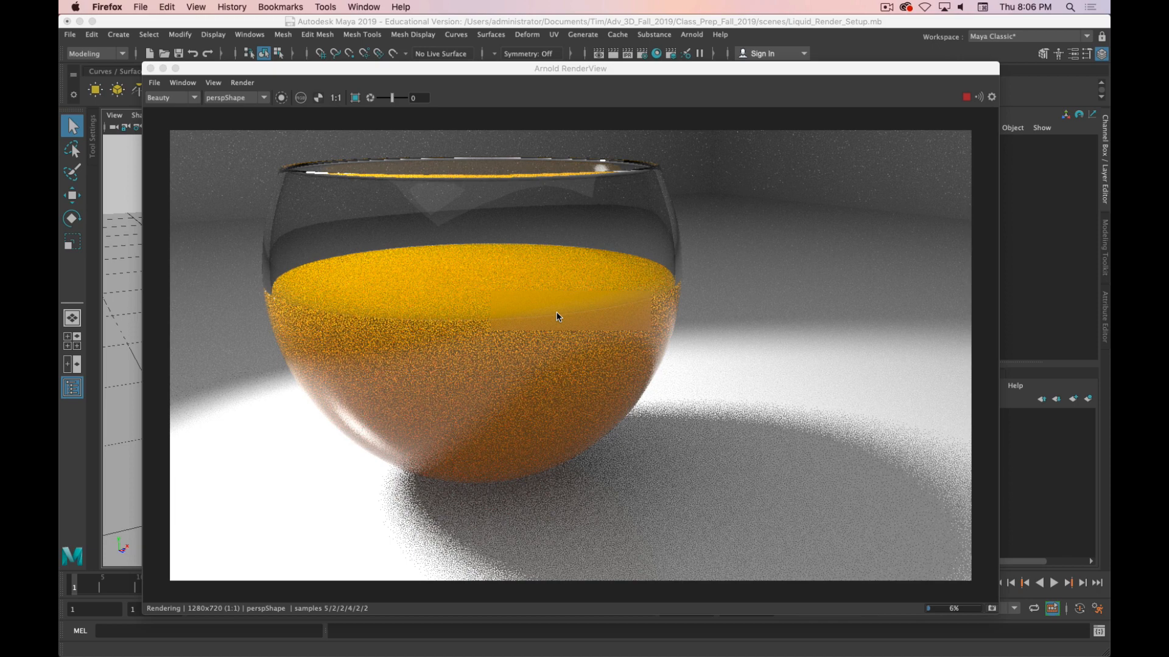
pyautogui.click(150, 69)
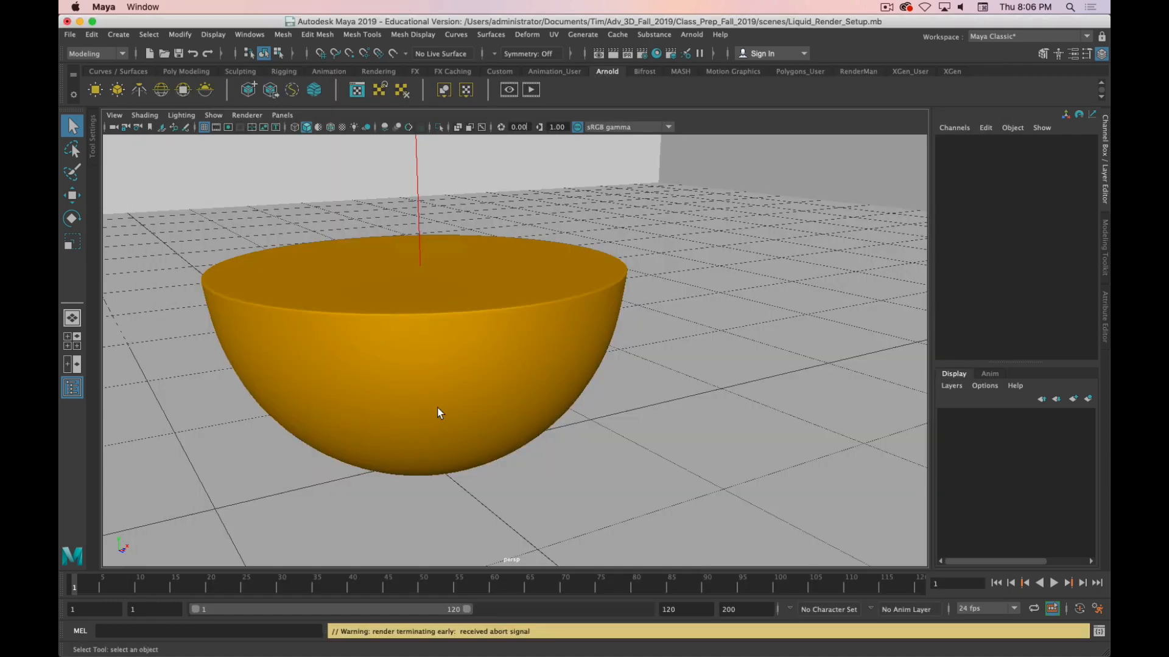
pyautogui.moveTo(437, 408)
pyautogui.keyDown('alt'); pyautogui.mouseDown()
pyautogui.moveTo(355, 373)
pyautogui.moveTo(491, 359)
pyautogui.mouseUp(); pyautogui.keyUp('alt')
pyautogui.hotkey('alt', '5')
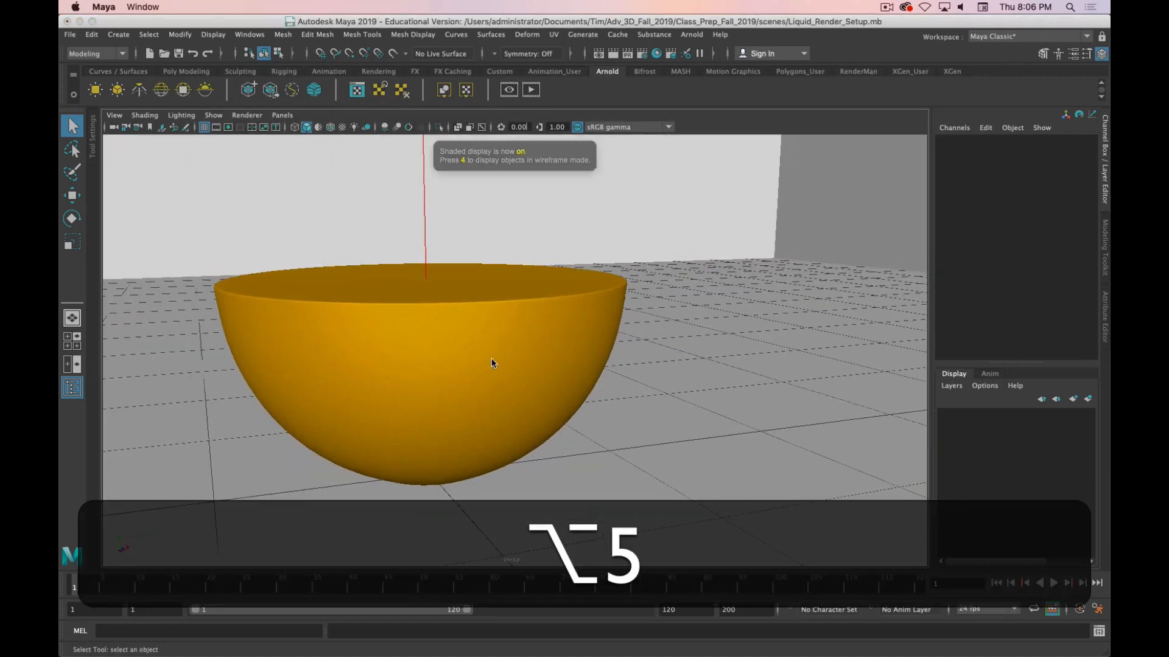
pyautogui.click(535, 318)
pyautogui.keyDown('alt'); pyautogui.moveTo(534, 318); pyautogui.dragTo(639, 277); pyautogui.keyUp('alt')
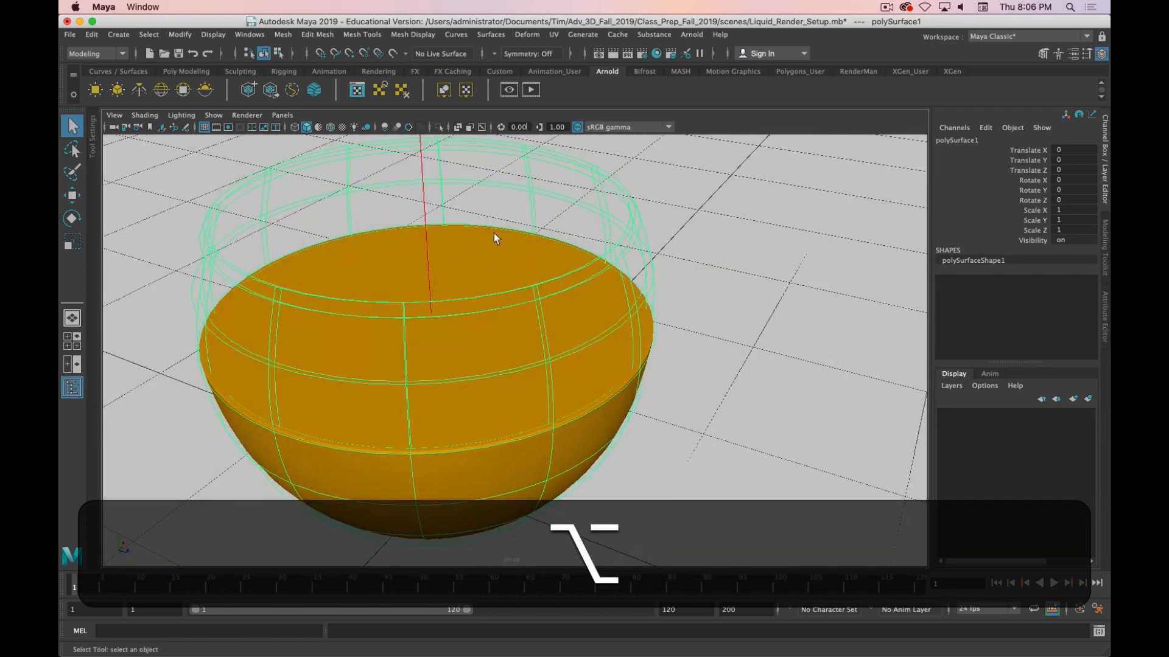
pyautogui.keyDown('alt'); pyautogui.moveTo(538, 269); pyautogui.dragTo(554, 303); pyautogui.keyUp('alt')
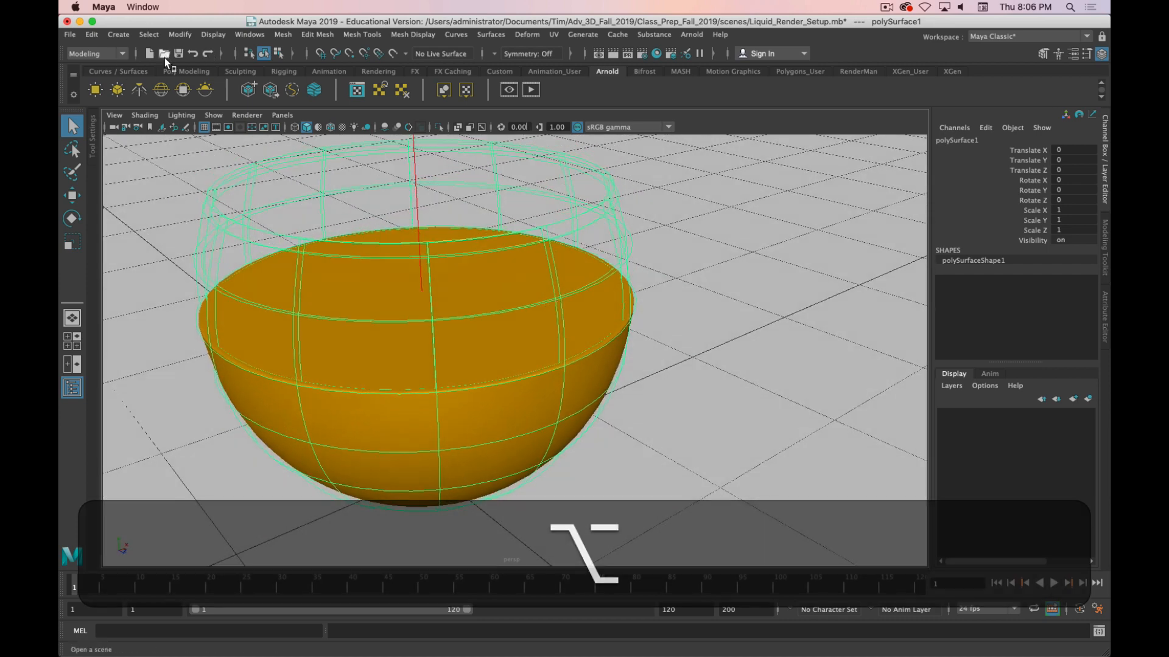
# Start a new scene without saving the changes to the current one
pyautogui.click(70, 34)
pyautogui.click(91, 52)
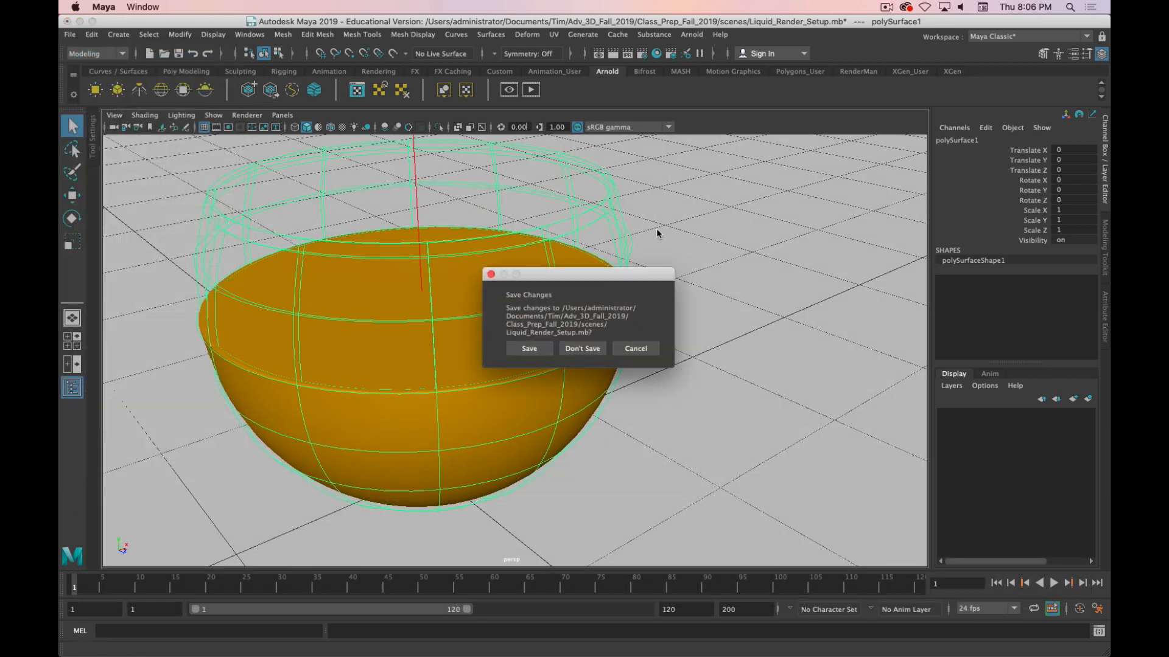
pyautogui.click(583, 348)
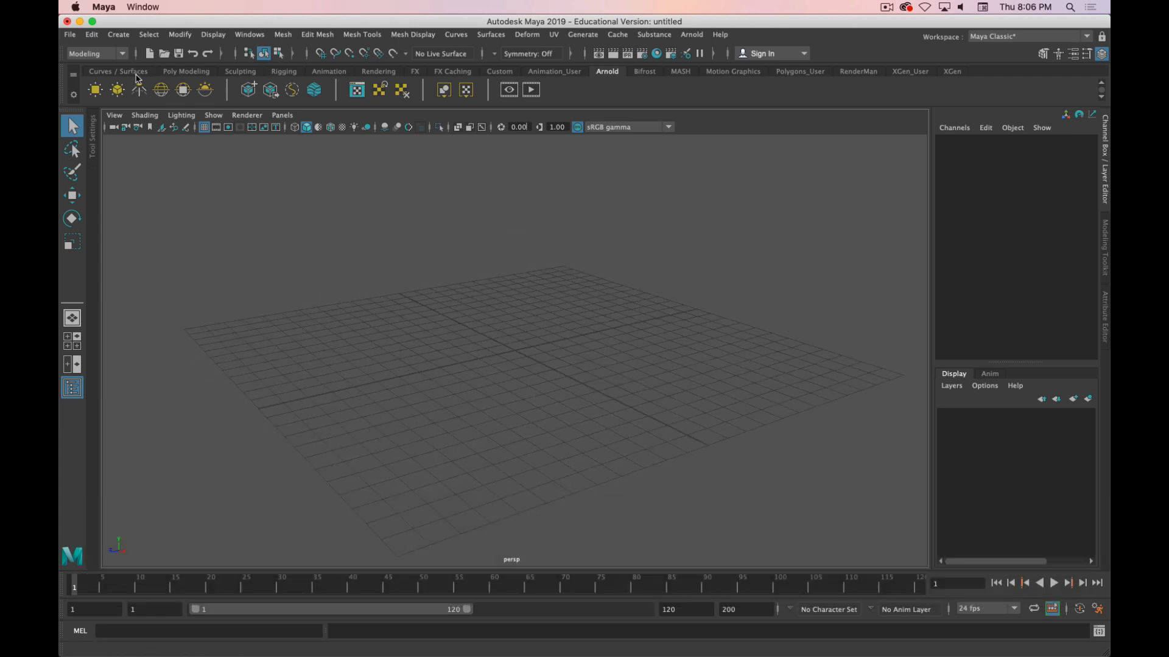
# Create a polygon plane at the origin and scale it uniformly to about 38.24 as a floor
pyautogui.click(175, 74)
pyautogui.click(205, 91)
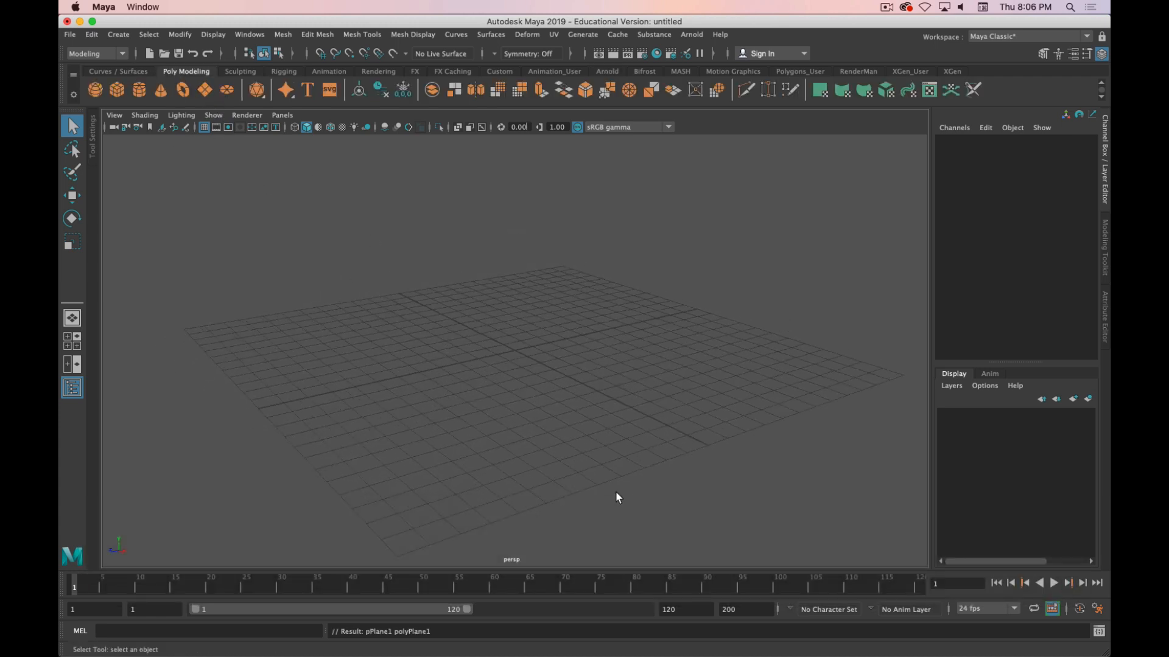
pyautogui.press('r')
pyautogui.moveTo(561, 391); pyautogui.dragTo(1107, 495, button='middle')
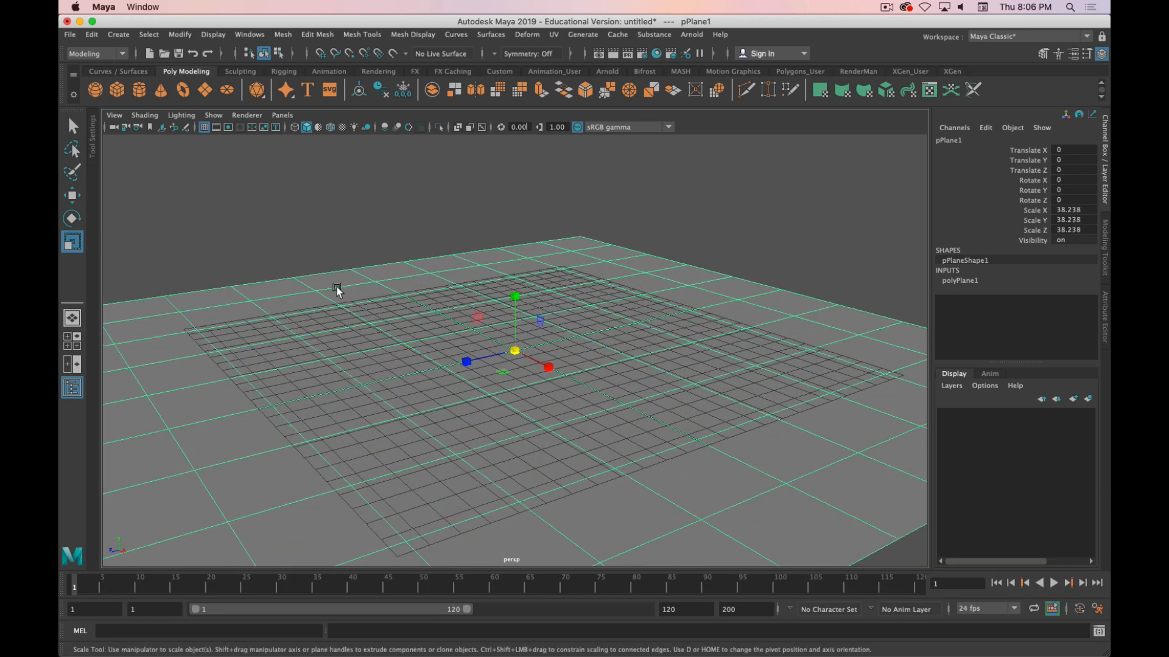
# Create a polygon sphere and set its Translate Y to 1
pyautogui.click(95, 90)
pyautogui.scroll(5, 634, 326)
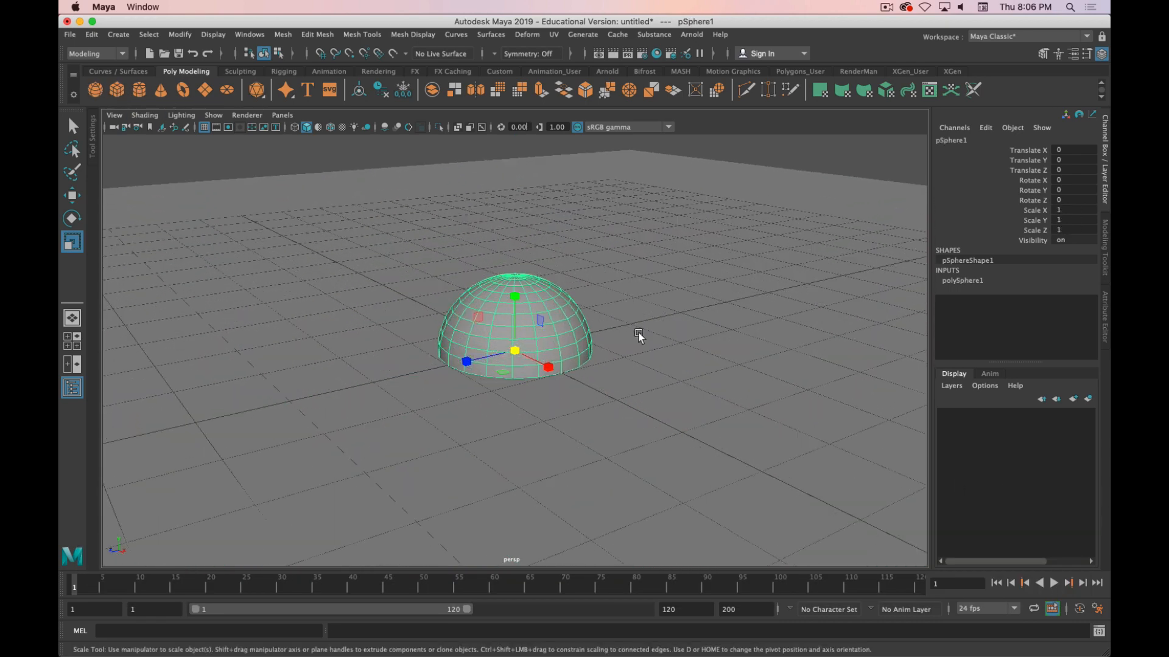
pyautogui.press('w')
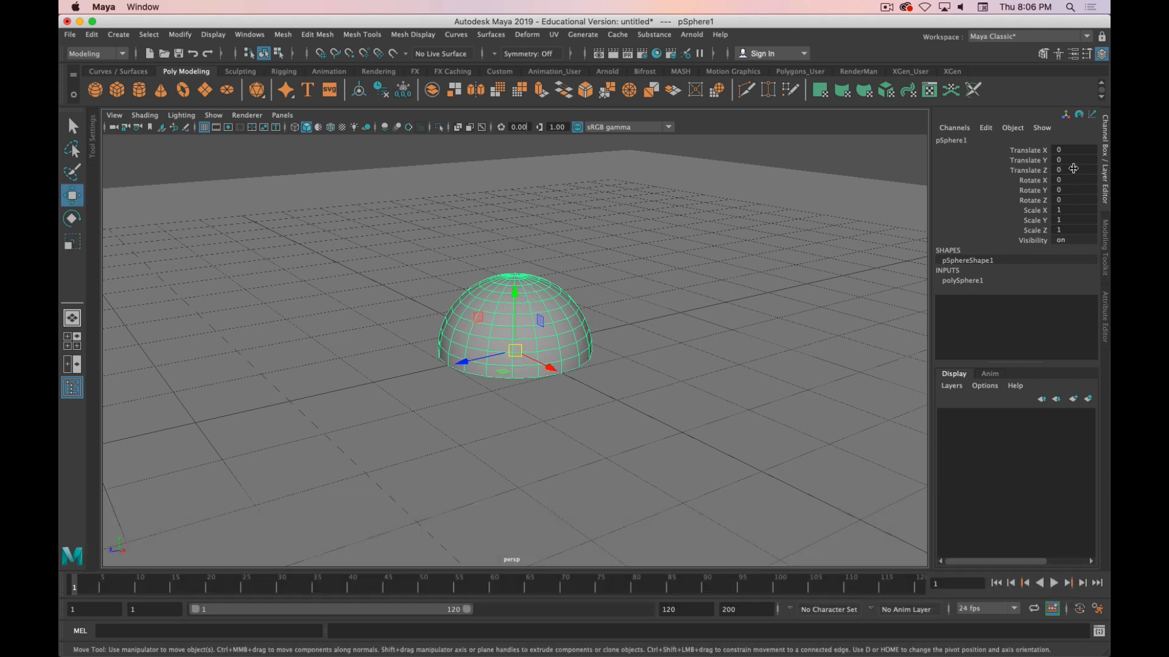
pyautogui.click(1068, 160)
pyautogui.write('1')
pyautogui.press('Return')
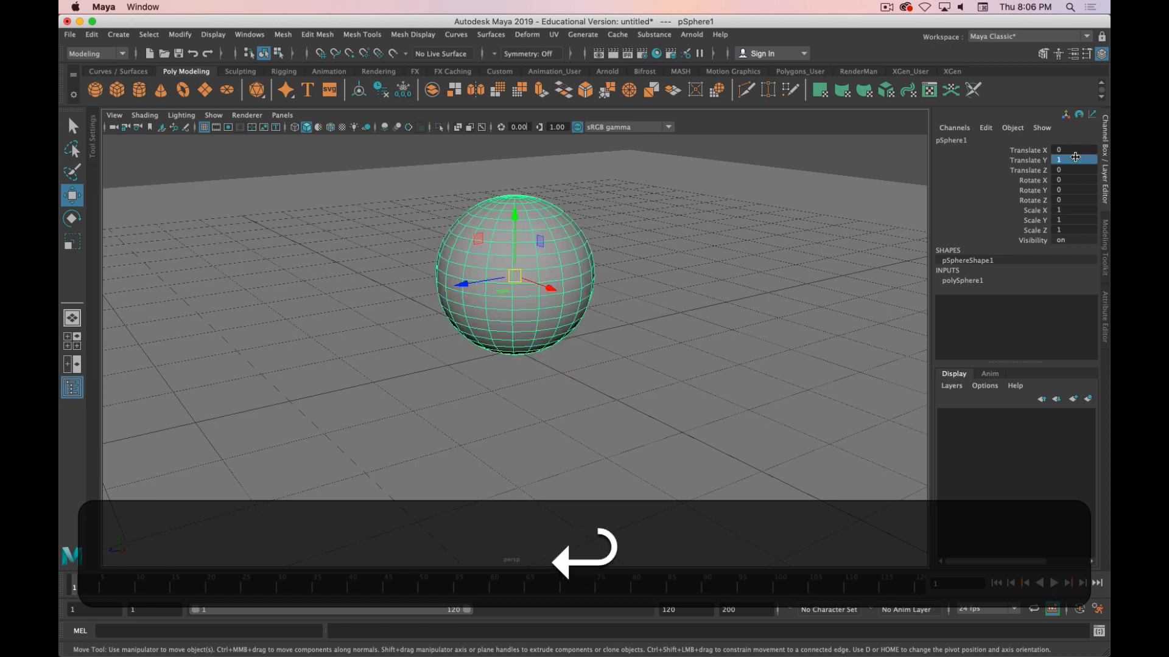
# Isolate the sphere and snap its bottom pole vertex vertically to the height of the nearest edge ring
pyautogui.keyDown('alt'); pyautogui.moveTo(481, 383); pyautogui.dragTo(468, 362); pyautogui.keyUp('alt')
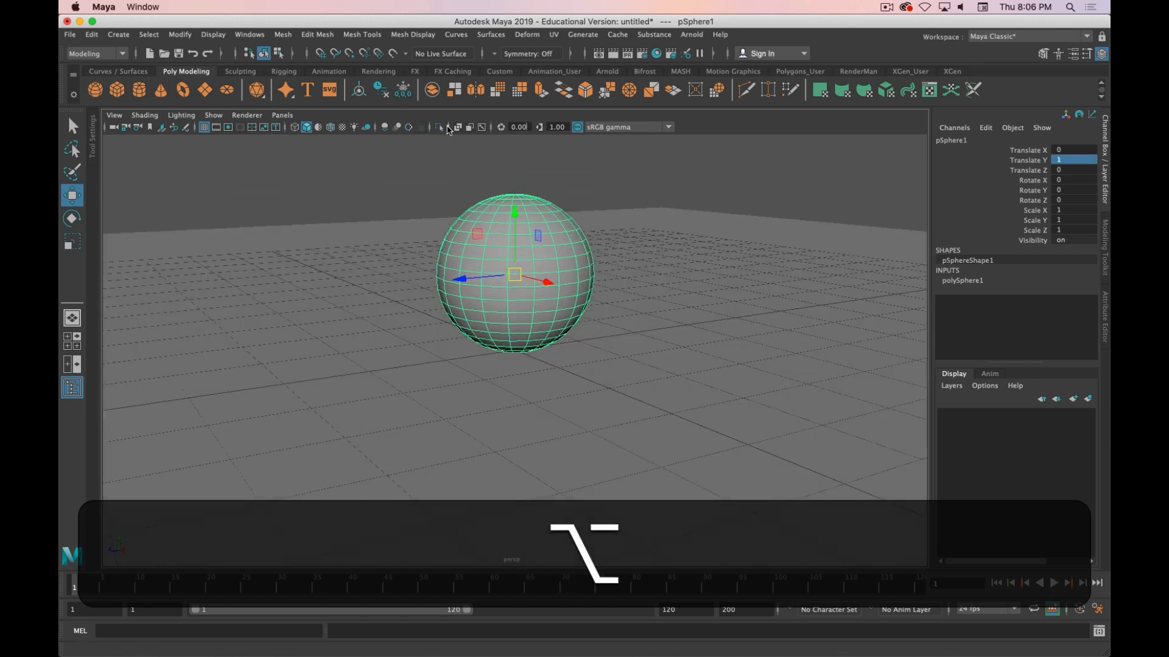
pyautogui.click(440, 128)
pyautogui.scroll(8, 543, 307)
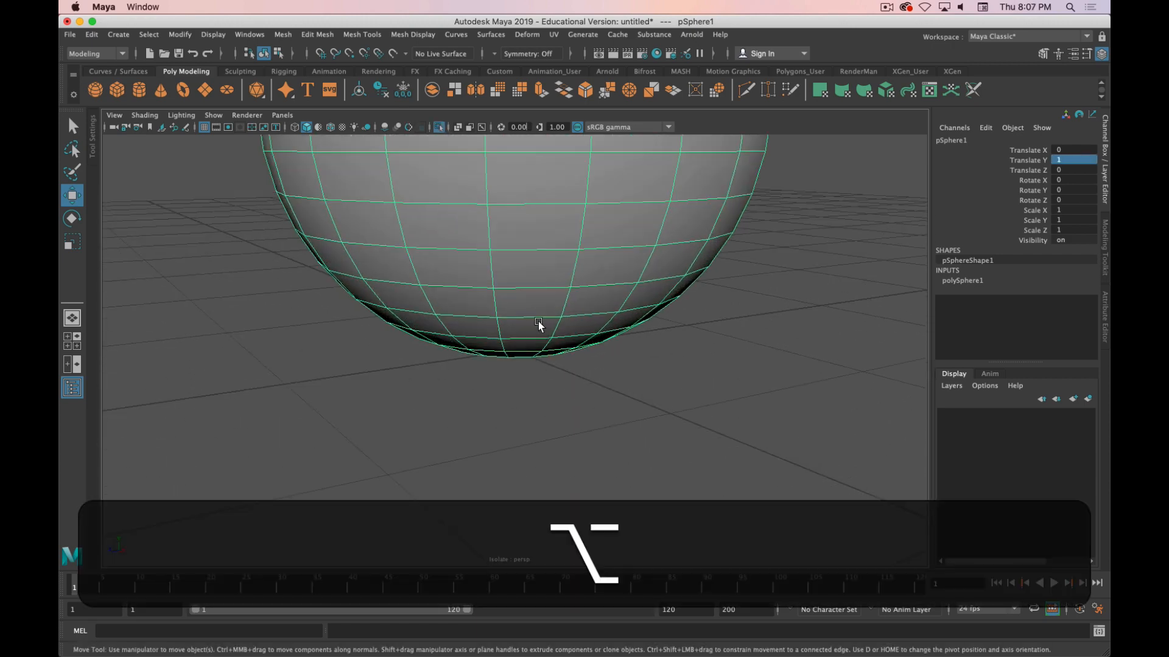
pyautogui.moveTo(521, 282)
pyautogui.keyDown('alt'); pyautogui.mouseDown()
pyautogui.moveTo(519, 258)
pyautogui.moveTo(519, 279)
pyautogui.mouseUp(); pyautogui.keyUp('alt')
pyautogui.moveTo(521, 276); pyautogui.dragTo(503, 352, button='right')
pyautogui.press('f')
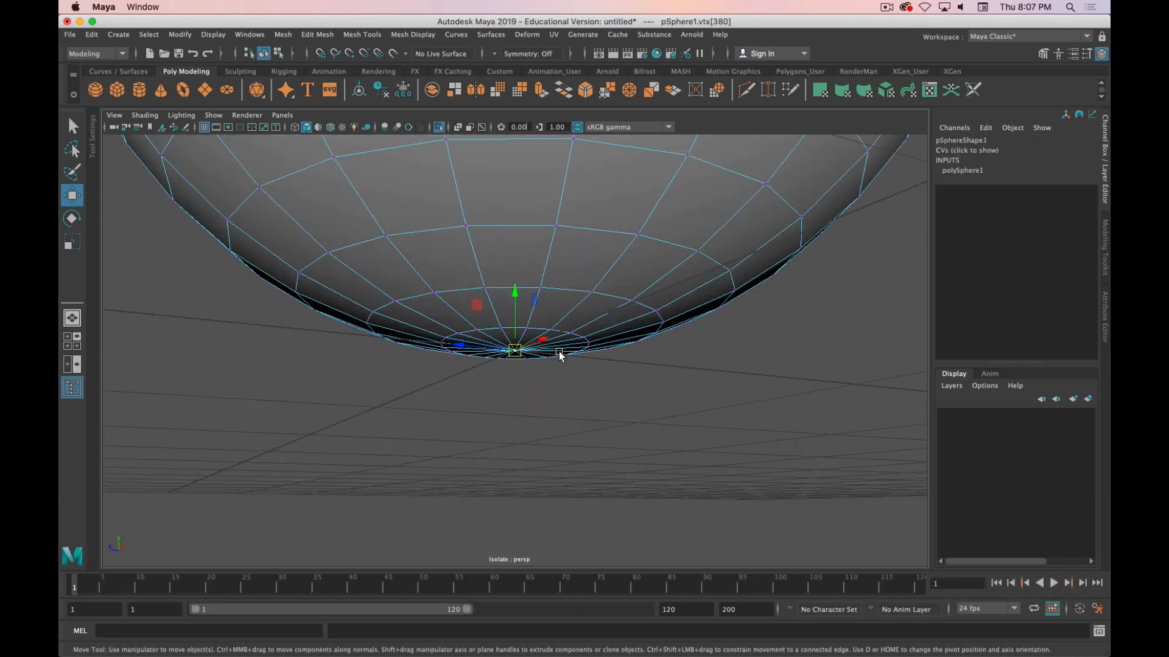
pyautogui.press('x')
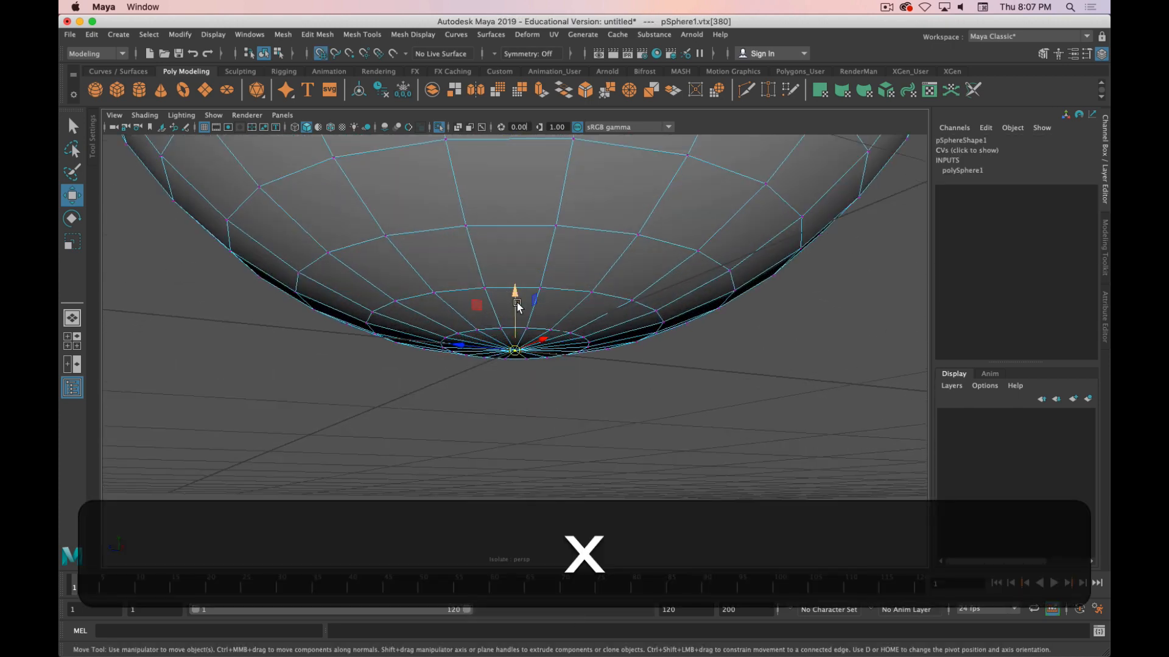
pyautogui.press('v')
pyautogui.moveTo(518, 308); pyautogui.dragTo(600, 315)
pyautogui.moveTo(567, 331); pyautogui.dragTo(568, 266, button='right')
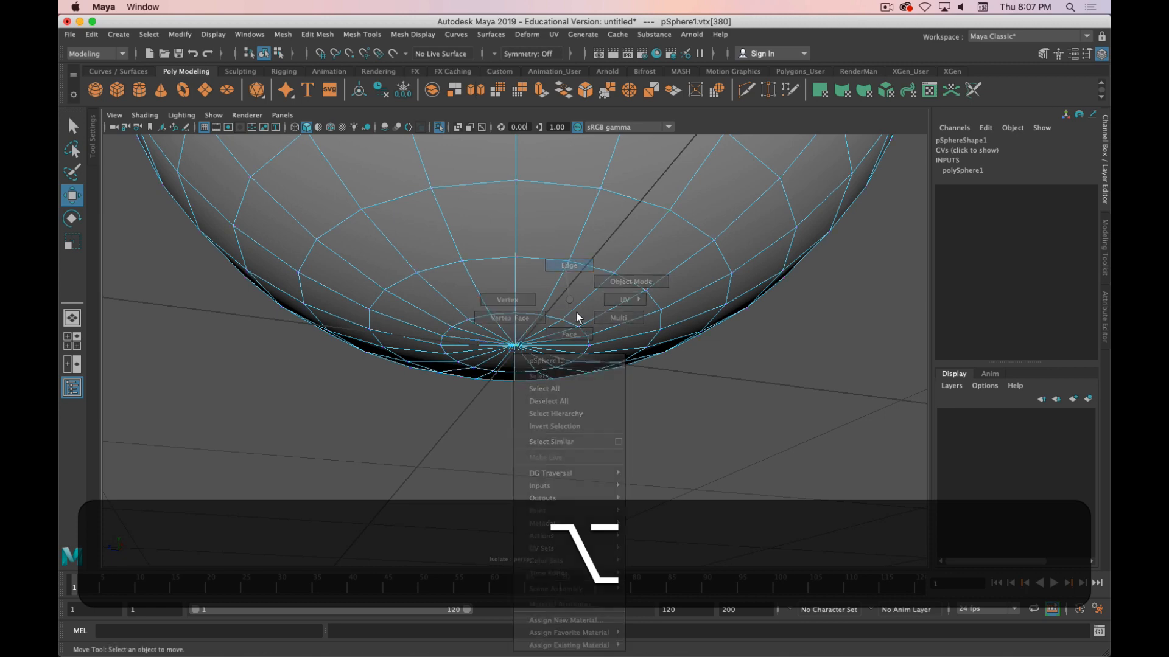
pyautogui.doubleClick(571, 346)
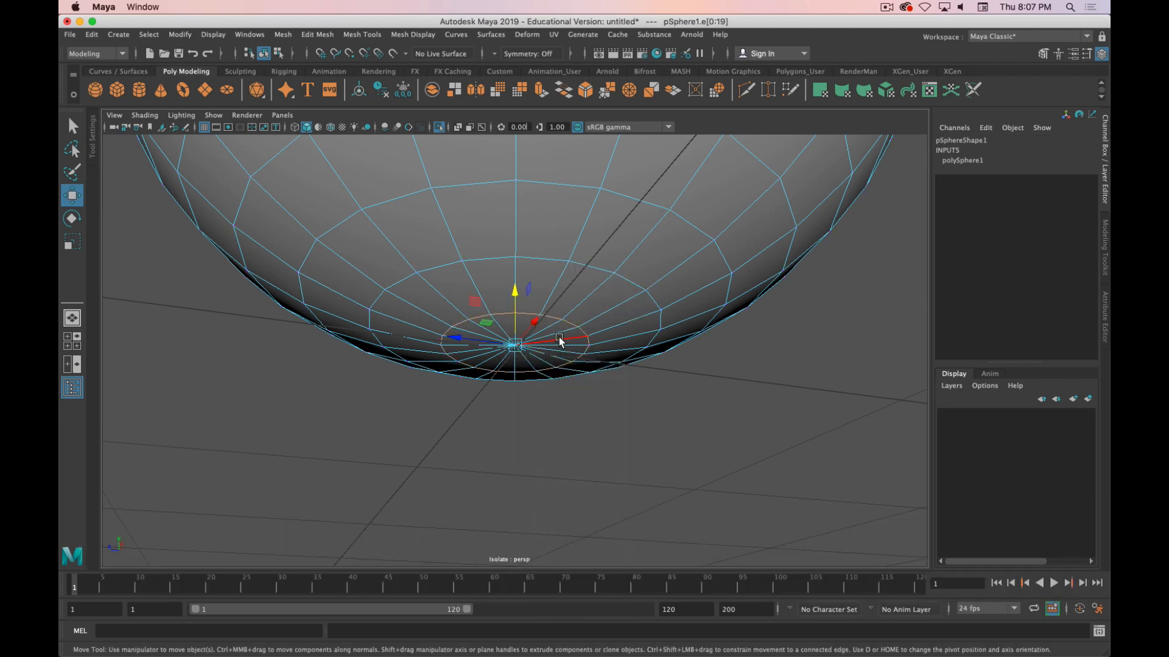
pyautogui.keyDown('alt'); pyautogui.moveTo(560, 341); pyautogui.dragTo(519, 342); pyautogui.keyUp('alt')
pyautogui.rightClick(529, 341)
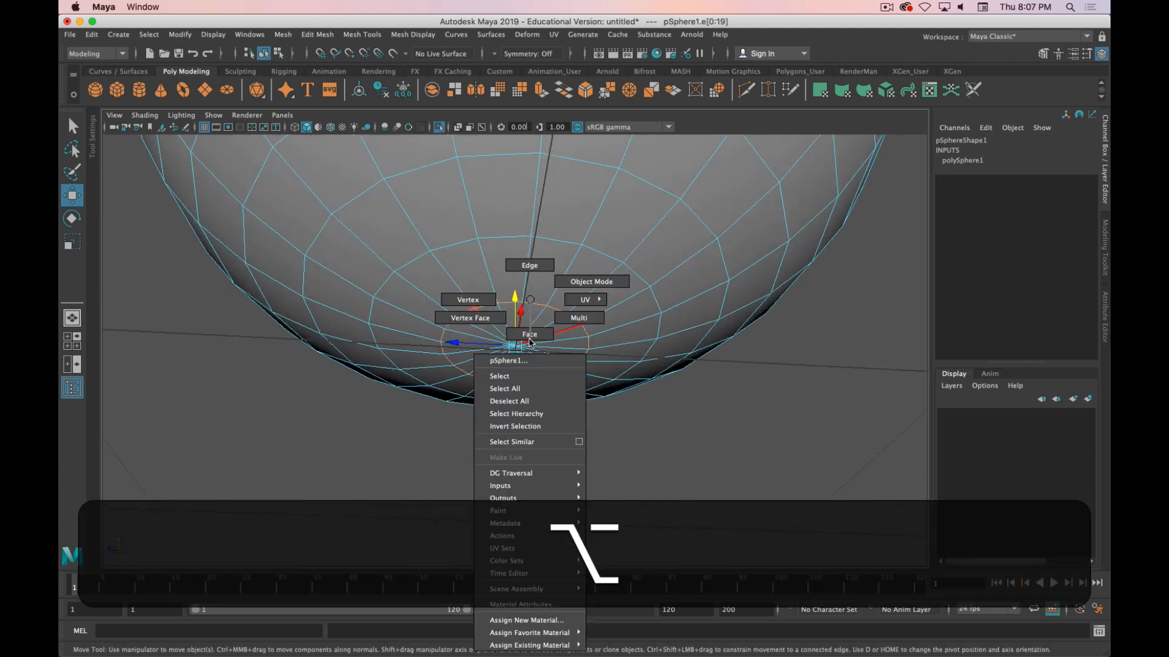
pyautogui.click(529, 336)
# Convert the bottom pole vertex selection to its surrounding faces and snap them vertically to the next edge ring
pyautogui.rightClick(516, 347)
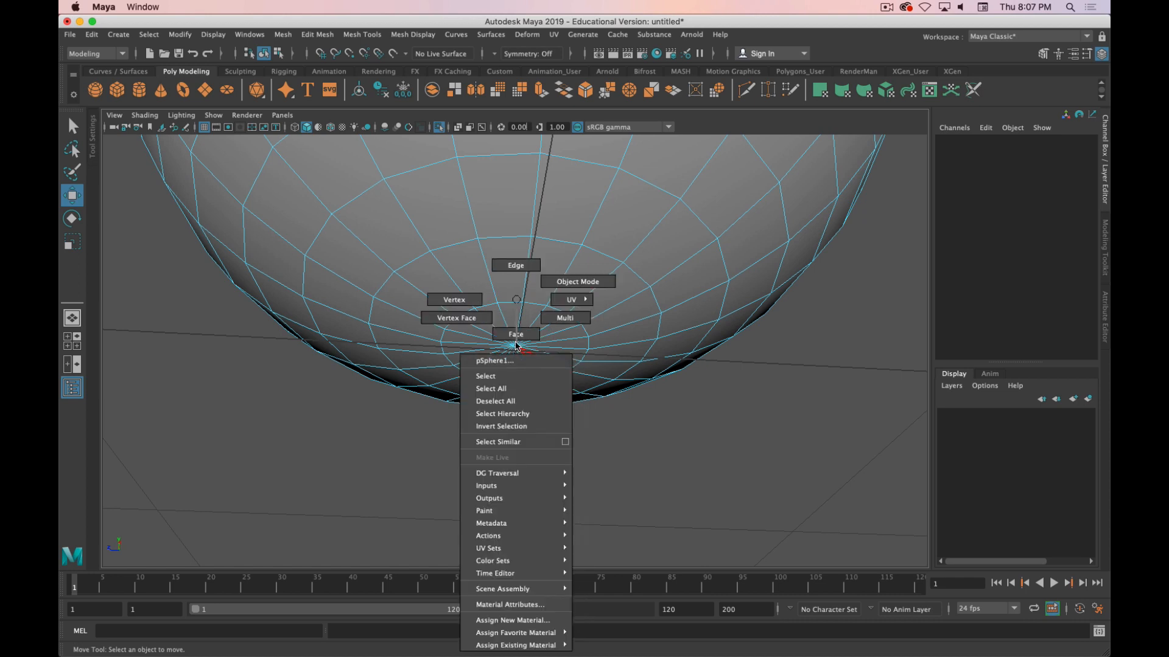
pyautogui.click(454, 299)
pyautogui.click(517, 345)
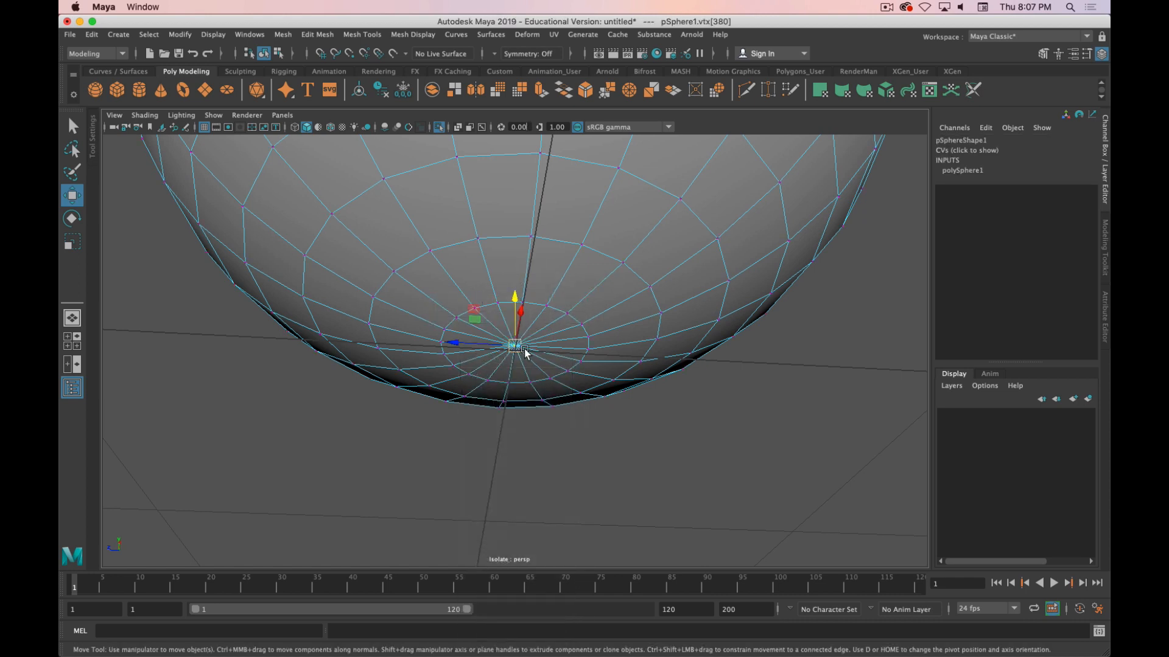
pyautogui.keyDown('super'); pyautogui.moveTo(519, 349); pyautogui.dragTo(527, 421, button='right'); pyautogui.keyUp('super')
pyautogui.keyDown('alt'); pyautogui.moveTo(557, 360); pyautogui.dragTo(613, 272); pyautogui.keyUp('alt')
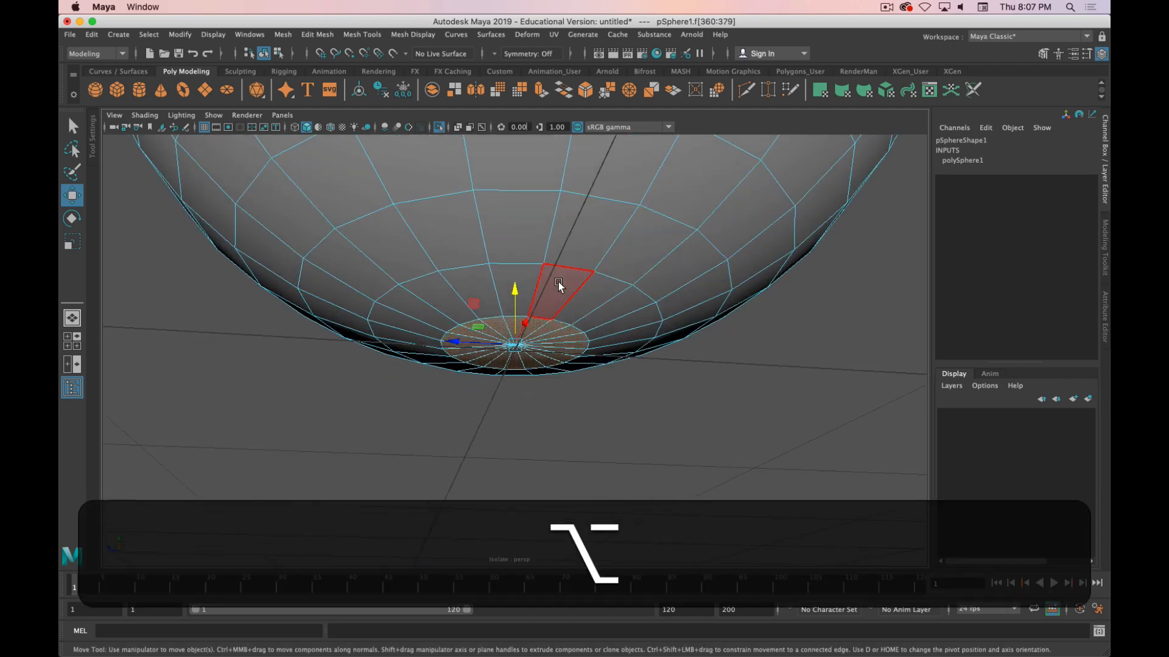
pyautogui.press('v')
pyautogui.moveTo(516, 290); pyautogui.dragTo(488, 264)
pyautogui.press('v')
# Return to object mode and snap the sphere's pivot to its bottom center vertex
pyautogui.keyDown('alt'); pyautogui.moveTo(584, 231); pyautogui.dragTo(556, 263); pyautogui.keyUp('alt')
pyautogui.moveTo(556, 263); pyautogui.dragTo(584, 243, button='right')
pyautogui.keyDown('alt'); pyautogui.moveTo(584, 244); pyautogui.dragTo(595, 252); pyautogui.keyUp('alt')
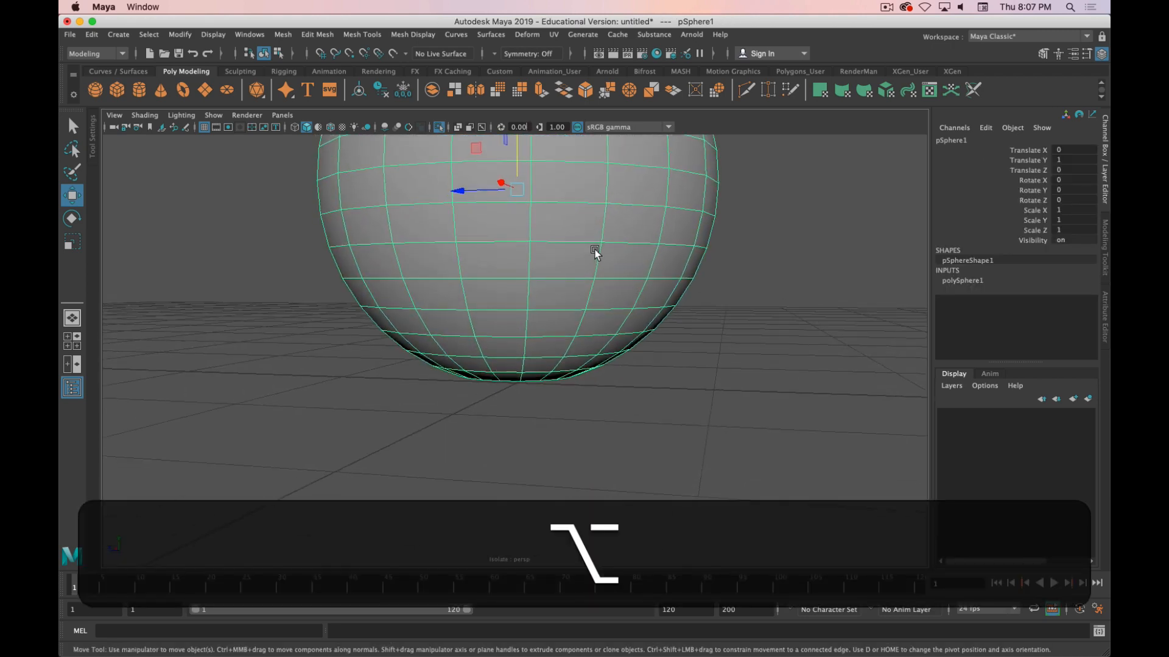
pyautogui.press('d')
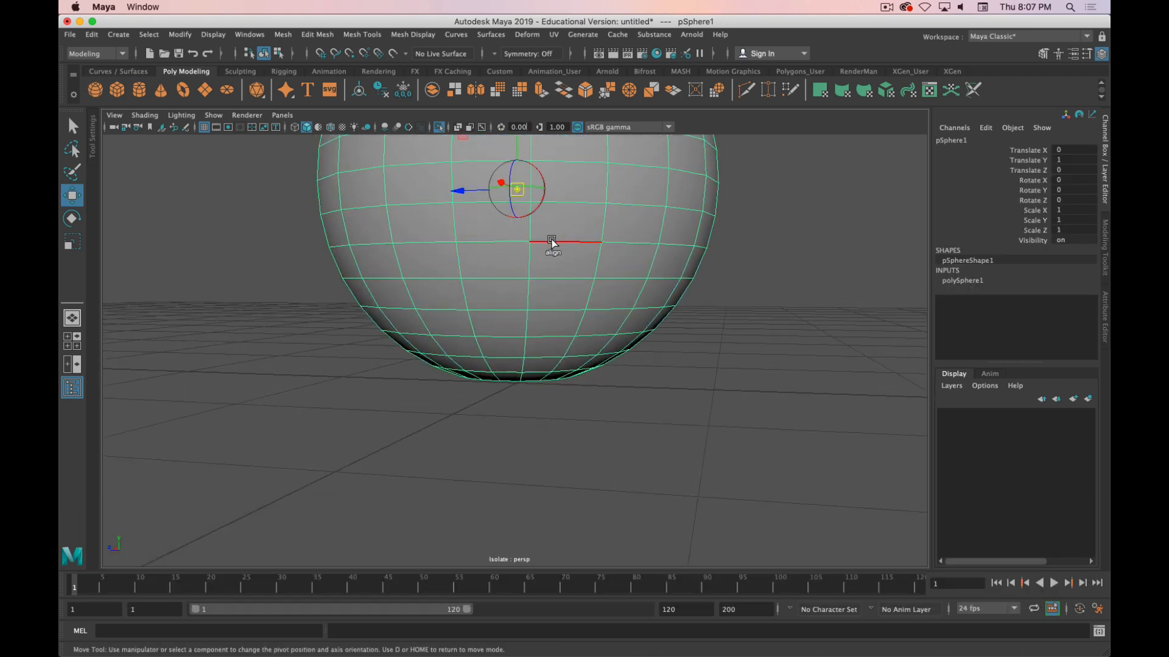
pyautogui.press('v')
pyautogui.moveTo(549, 242); pyautogui.dragTo(521, 390)
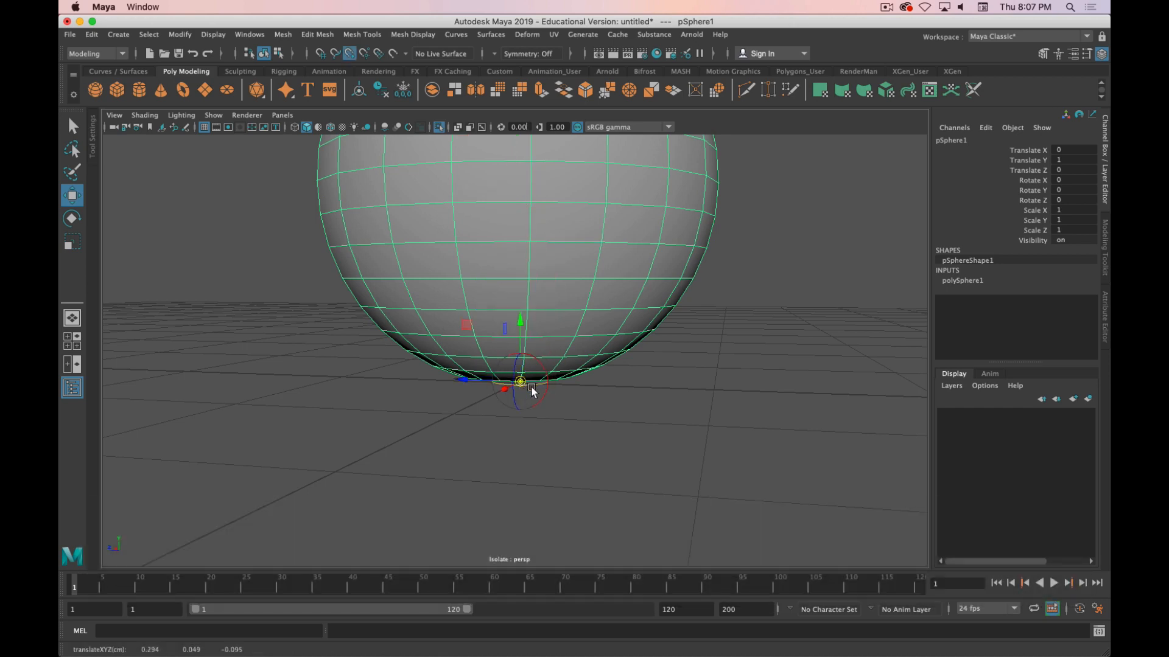
pyautogui.keyDown('alt'); pyautogui.moveTo(647, 459); pyautogui.dragTo(579, 385); pyautogui.keyUp('alt')
pyautogui.press('d')
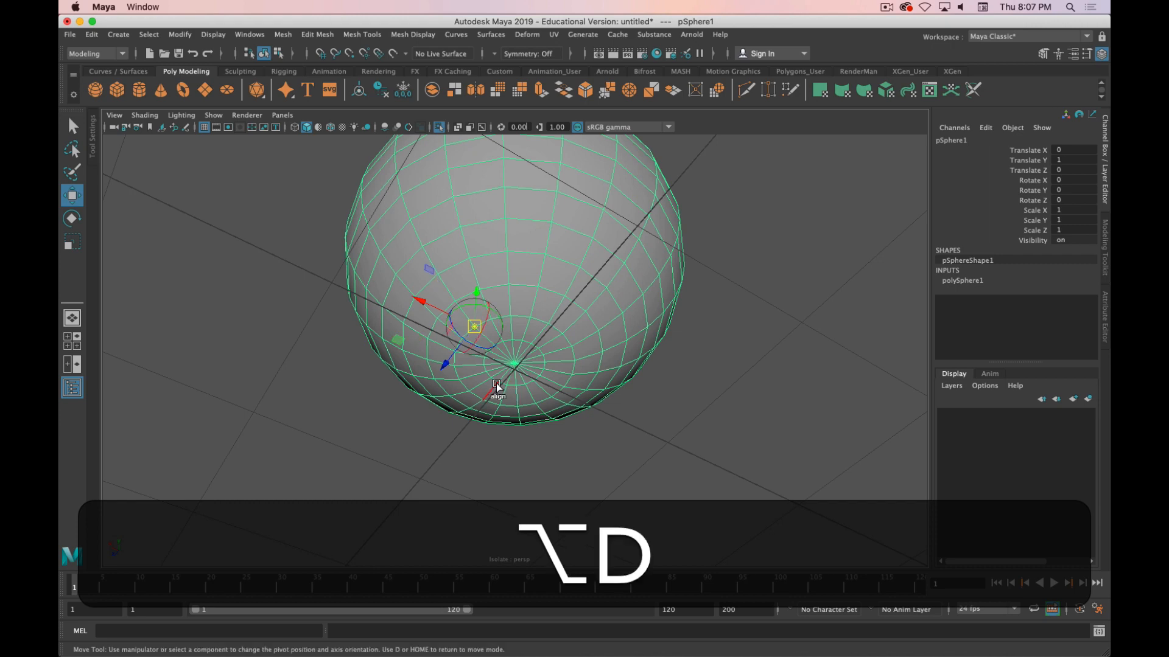
pyautogui.press('v')
pyautogui.moveTo(499, 388); pyautogui.dragTo(517, 368, button='middle')
# Snap the sphere vertically down to the ground grid, to Translate Y 0.951
pyautogui.keyDown('alt'); pyautogui.moveTo(535, 243); pyautogui.dragTo(597, 328); pyautogui.keyUp('alt')
pyautogui.press('x')
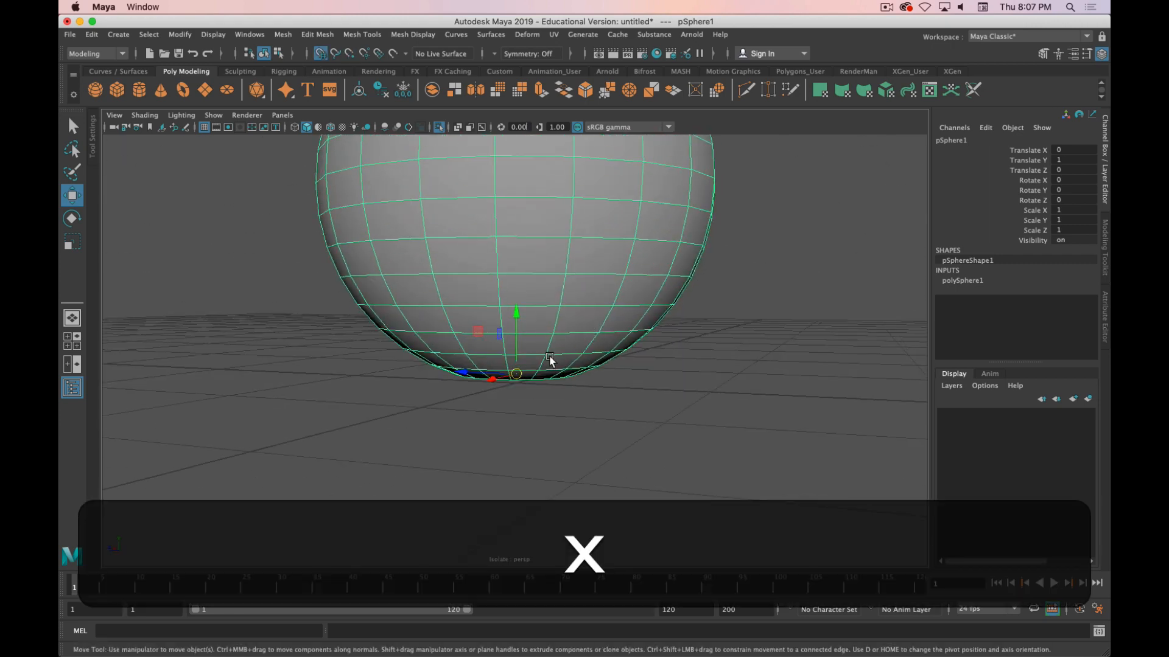
pyautogui.moveTo(515, 329); pyautogui.dragTo(654, 426)
pyautogui.keyDown('alt'); pyautogui.moveTo(653, 426); pyautogui.dragTo(624, 323, button='right'); pyautogui.keyUp('alt')
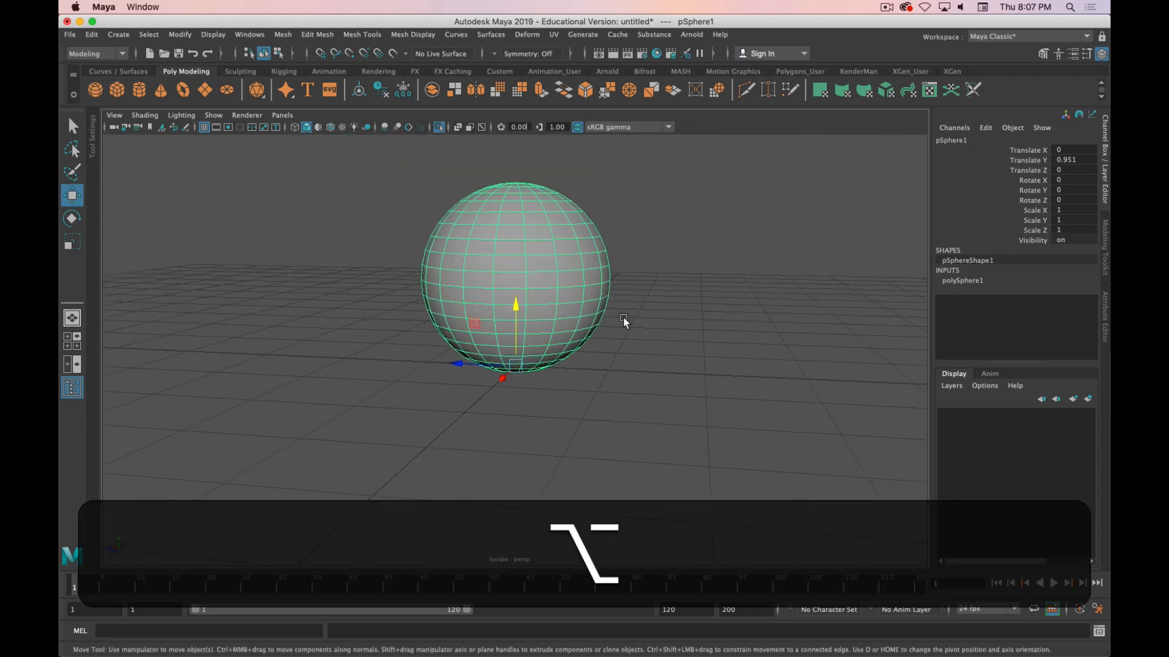
# In the front view, delete the faces in about the upper third of the sphere to form an open bowl
pyautogui.press('space')
pyautogui.press('space')
pyautogui.scroll(4, 455, 333)
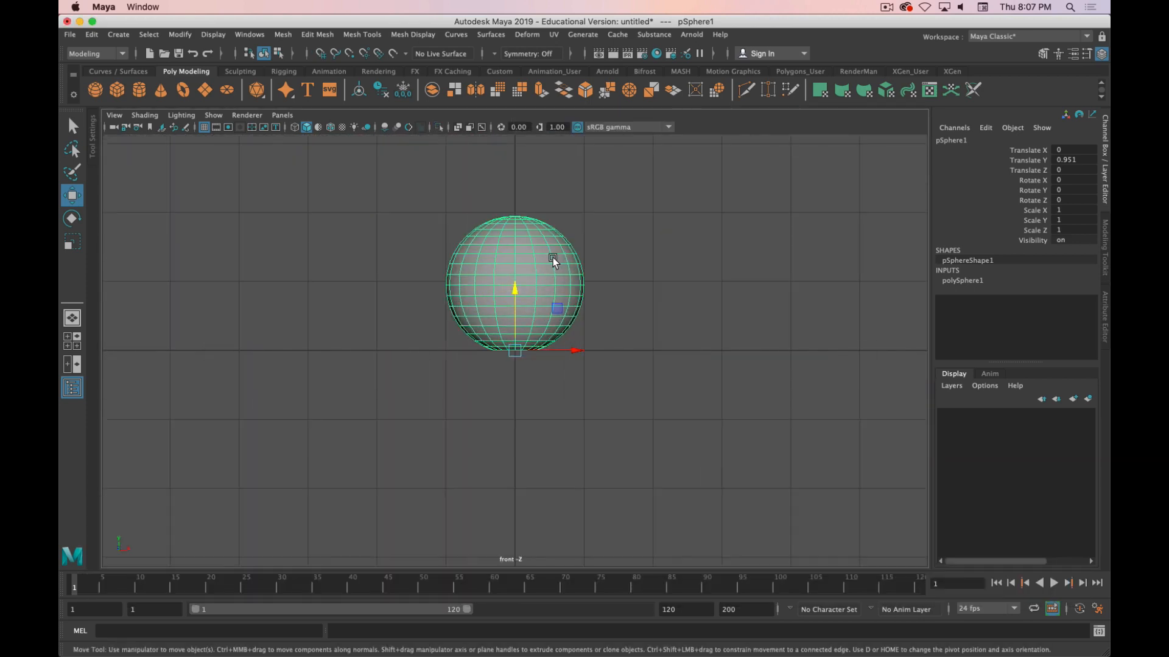
pyautogui.moveTo(552, 258); pyautogui.dragTo(553, 291, button='right')
pyautogui.moveTo(682, 201); pyautogui.dragTo(305, 261)
pyautogui.press('Delete')
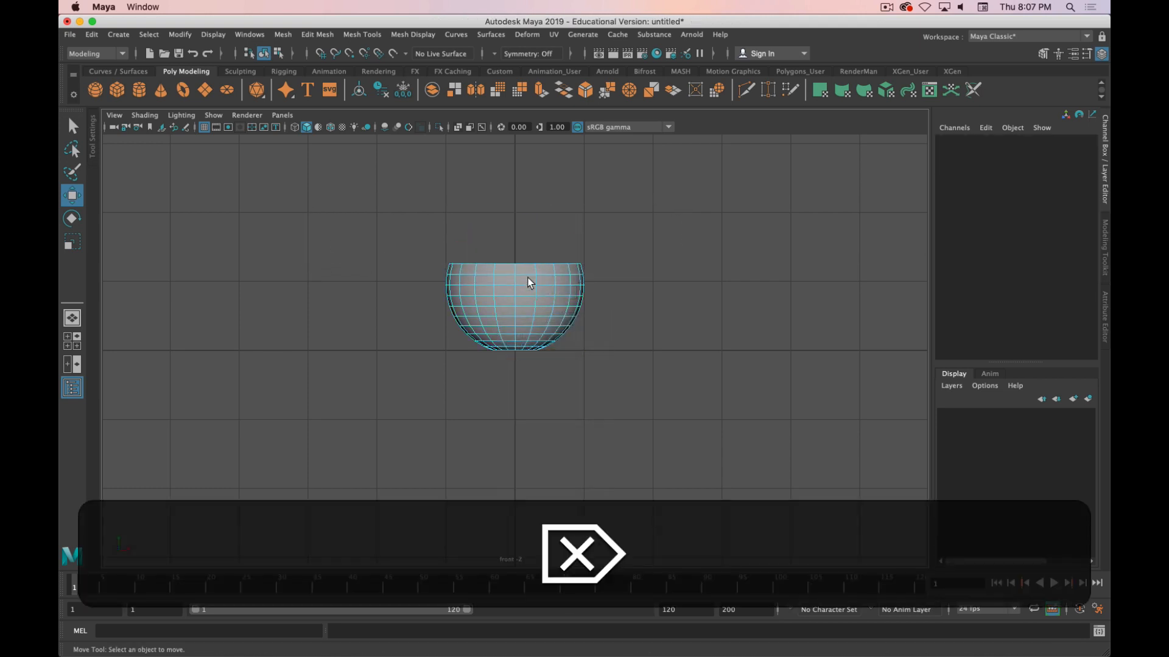
# In the perspective view, extrude all of the bowl's faces with a thickness of -0.06
pyautogui.keyDown('alt'); pyautogui.moveTo(535, 274); pyautogui.dragTo(511, 357); pyautogui.keyUp('alt')
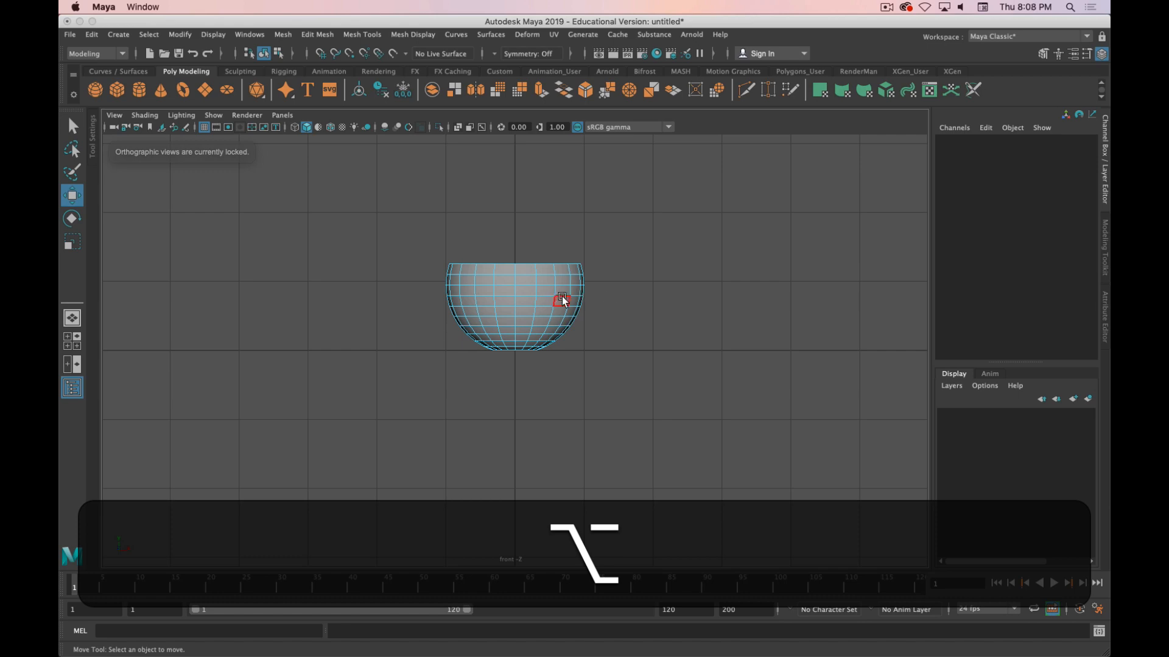
pyautogui.moveTo(513, 290)
pyautogui.mouseDown(button='right')
pyautogui.moveTo(573, 268)
pyautogui.moveTo(508, 300)
pyautogui.moveTo(516, 290)
pyautogui.mouseUp(button='right')
pyautogui.press('space')
pyautogui.press('space')
pyautogui.keyDown('alt'); pyautogui.moveTo(614, 246); pyautogui.dragTo(524, 298); pyautogui.keyUp('alt')
pyautogui.keyDown('alt'); pyautogui.moveTo(523, 298); pyautogui.dragTo(581, 341, button='right'); pyautogui.keyUp('alt')
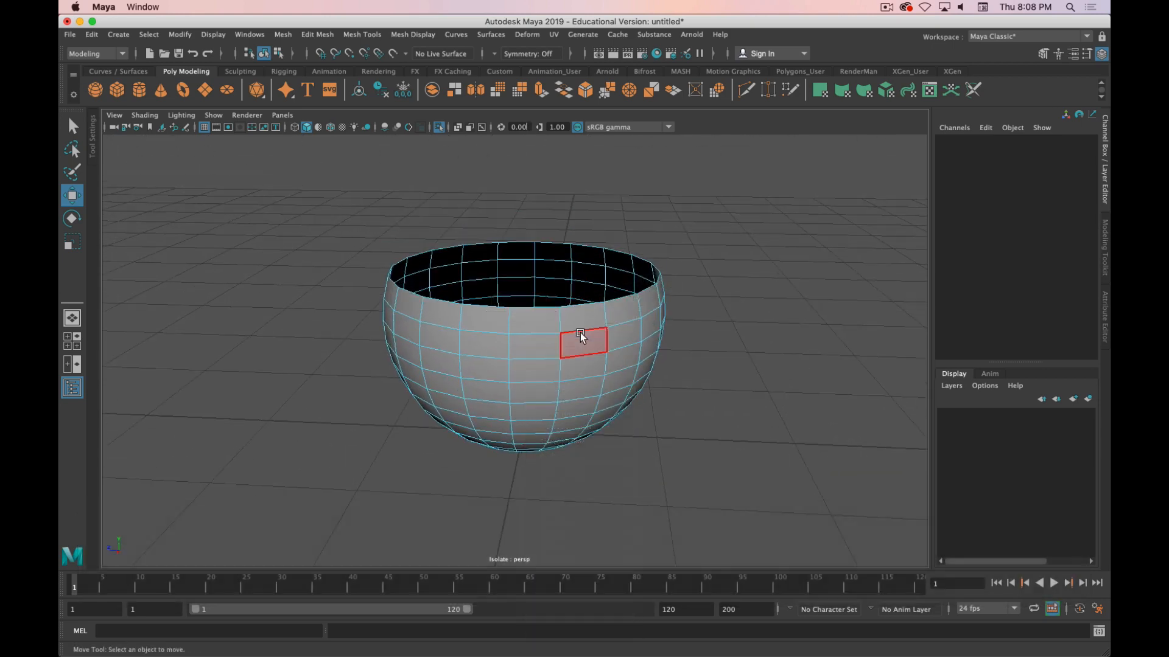
pyautogui.doubleClick(581, 336)
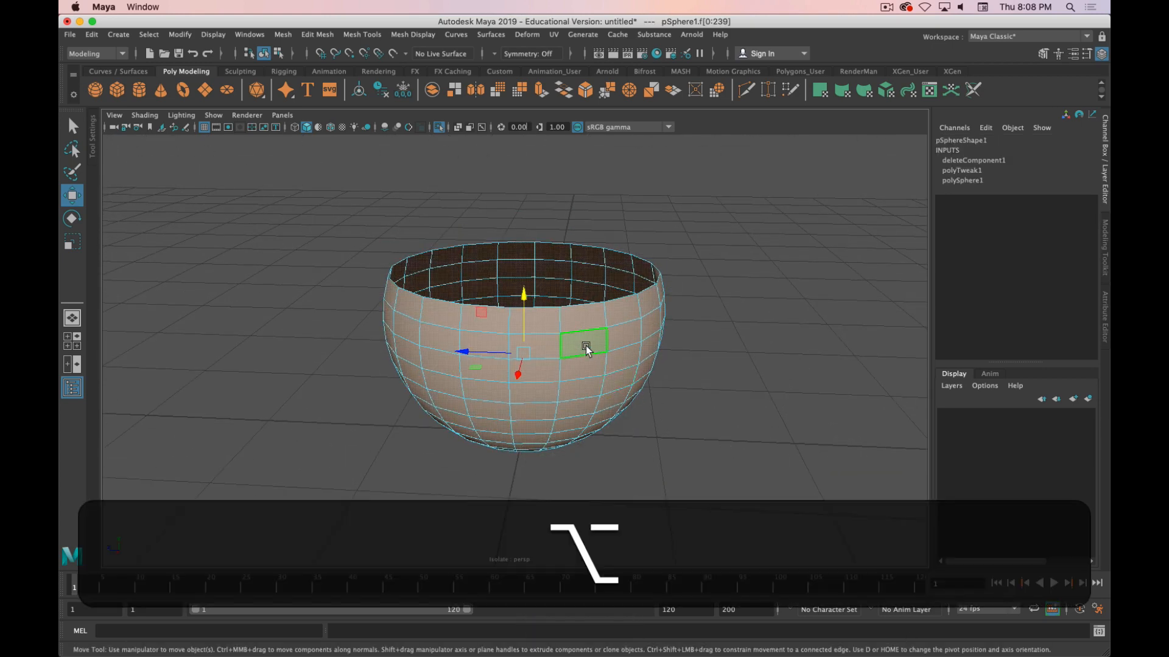
pyautogui.keyDown('shift'); pyautogui.moveTo(585, 340); pyautogui.dragTo(578, 374, button='right'); pyautogui.keyUp('shift')
pyautogui.moveTo(784, 467); pyautogui.dragTo(781, 471, button='middle')
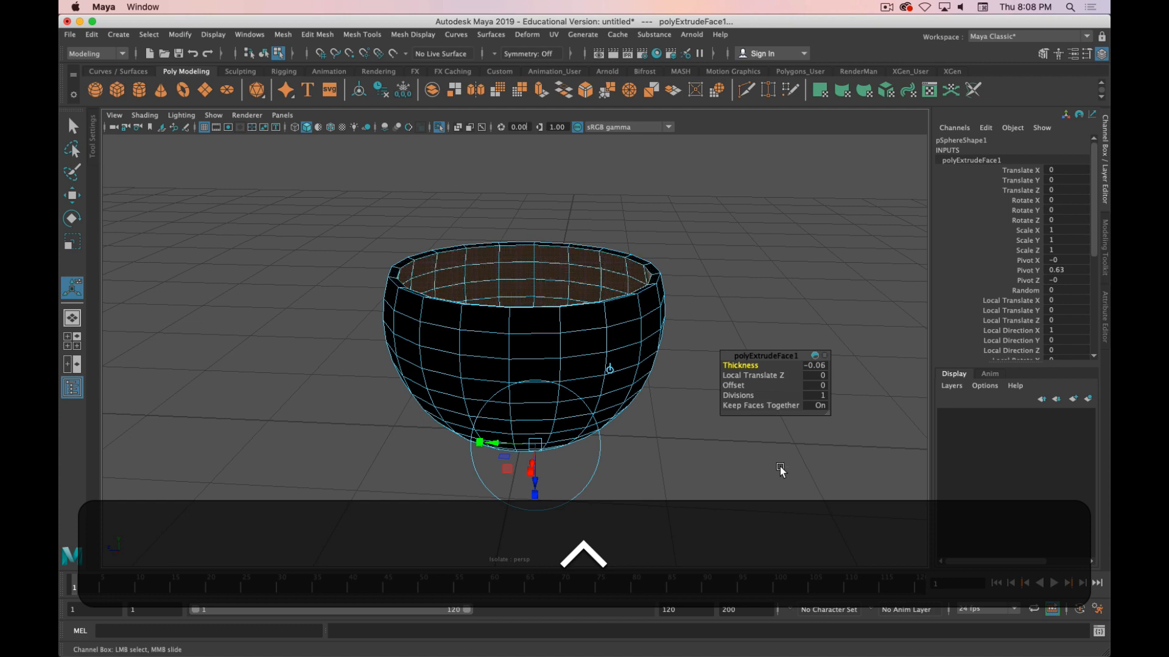
pyautogui.keyDown('alt'); pyautogui.moveTo(645, 420); pyautogui.dragTo(689, 389); pyautogui.keyUp('alt')
pyautogui.keyDown('alt'); pyautogui.moveTo(674, 422); pyautogui.dragTo(661, 422); pyautogui.keyUp('alt')
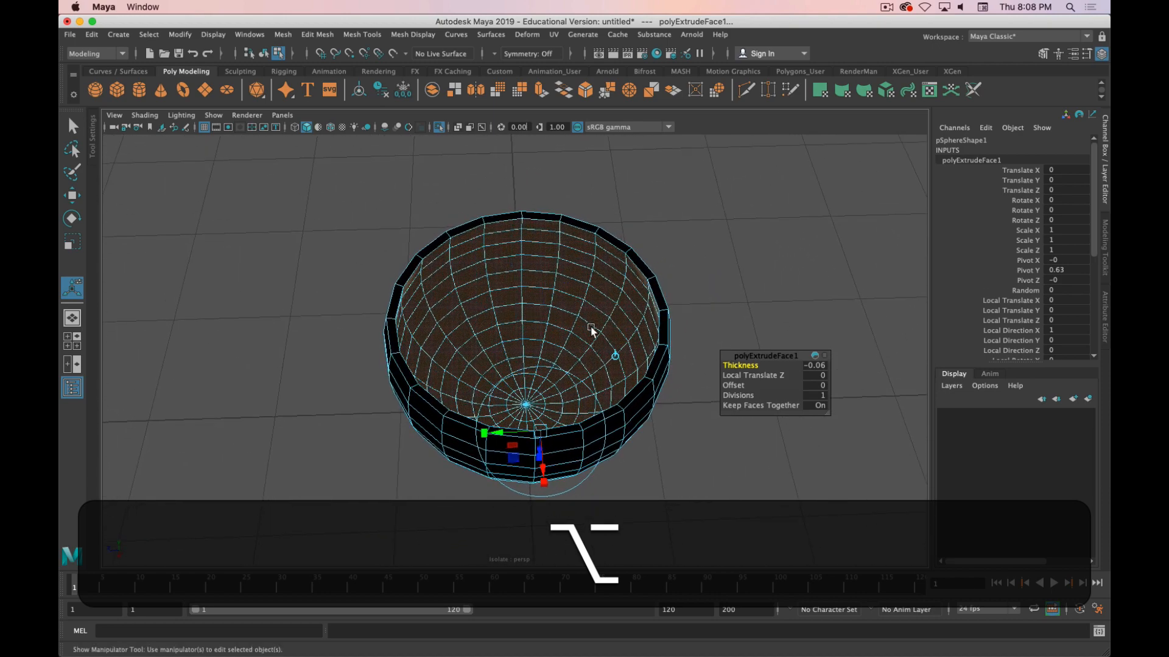
# Switch to Firefox and review Arnold's guidelines on normal directions for glass and liquid surfaces, returning to Maya when done
pyautogui.moveTo(591, 300); pyautogui.dragTo(593, 334, button='right')
pyautogui.click(731, 438)
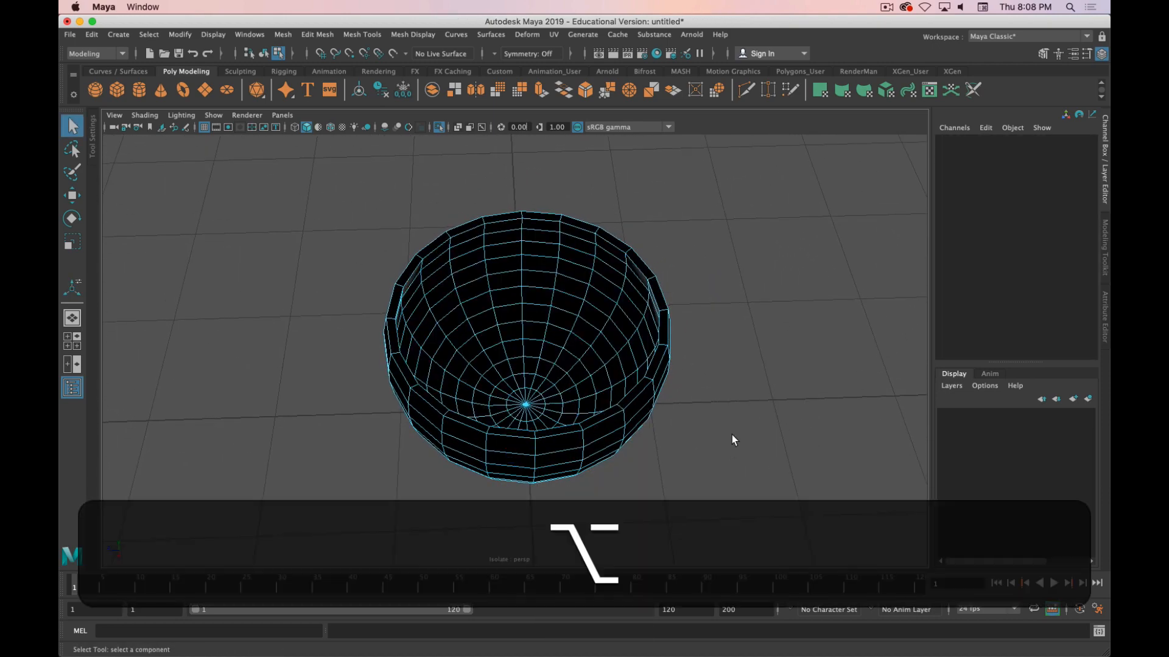
pyautogui.keyDown('alt'); pyautogui.moveTo(731, 438); pyautogui.dragTo(743, 415); pyautogui.keyUp('alt')
pyautogui.doubleClick(571, 381)
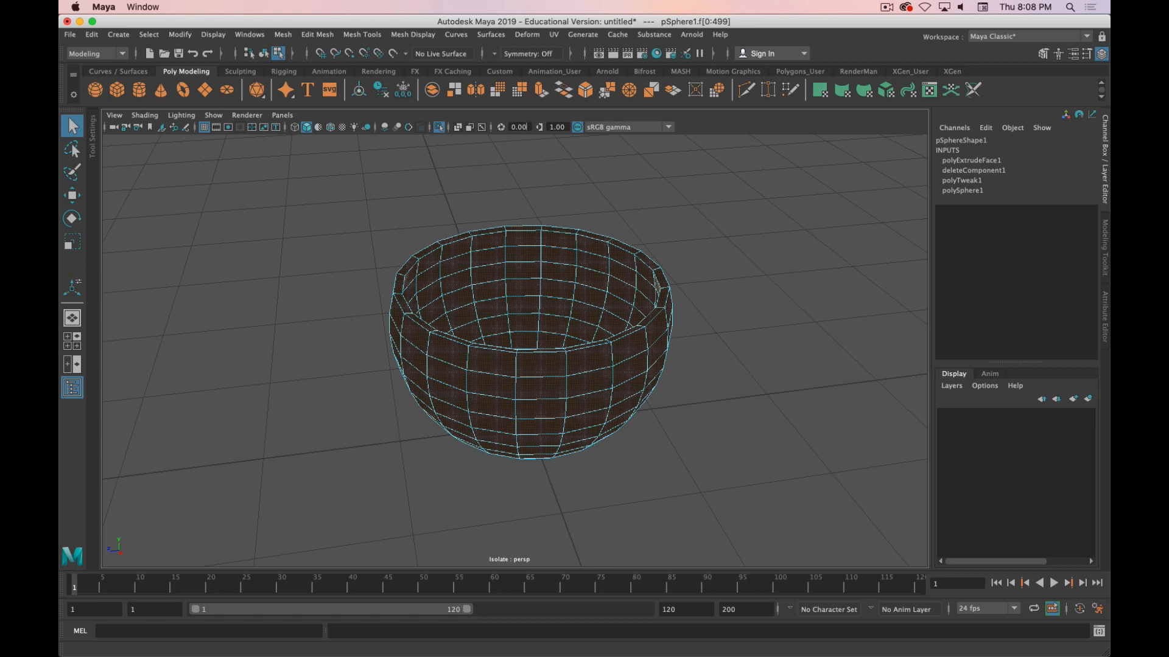
pyautogui.press('super+Tab')
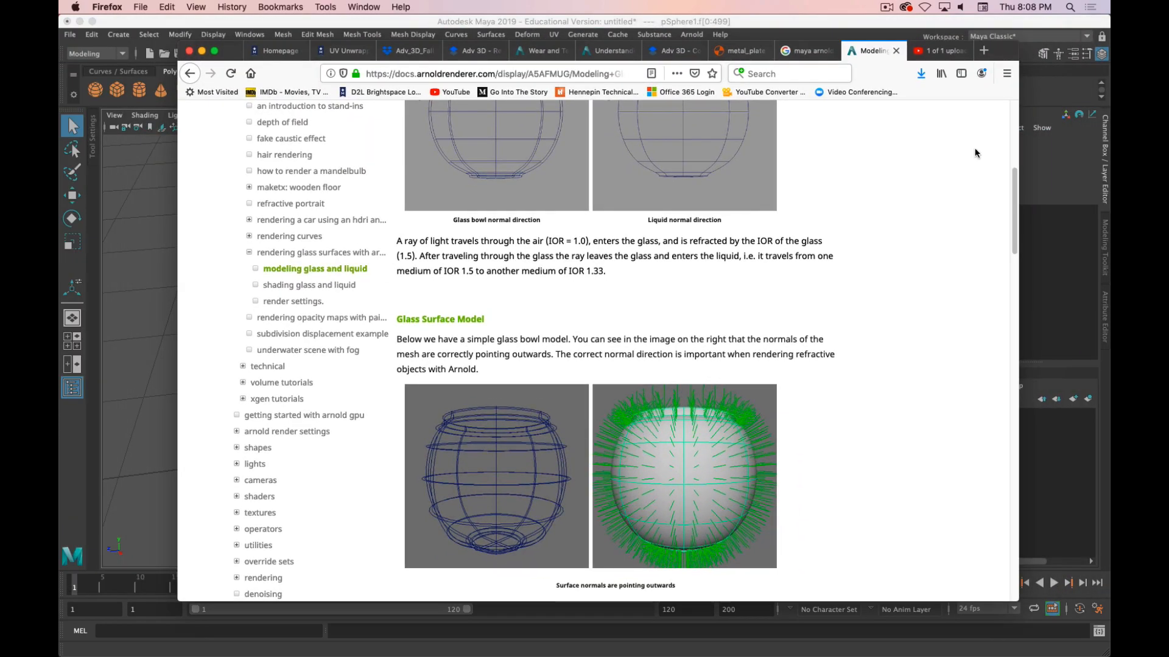
pyautogui.scroll(5, 600, 350)
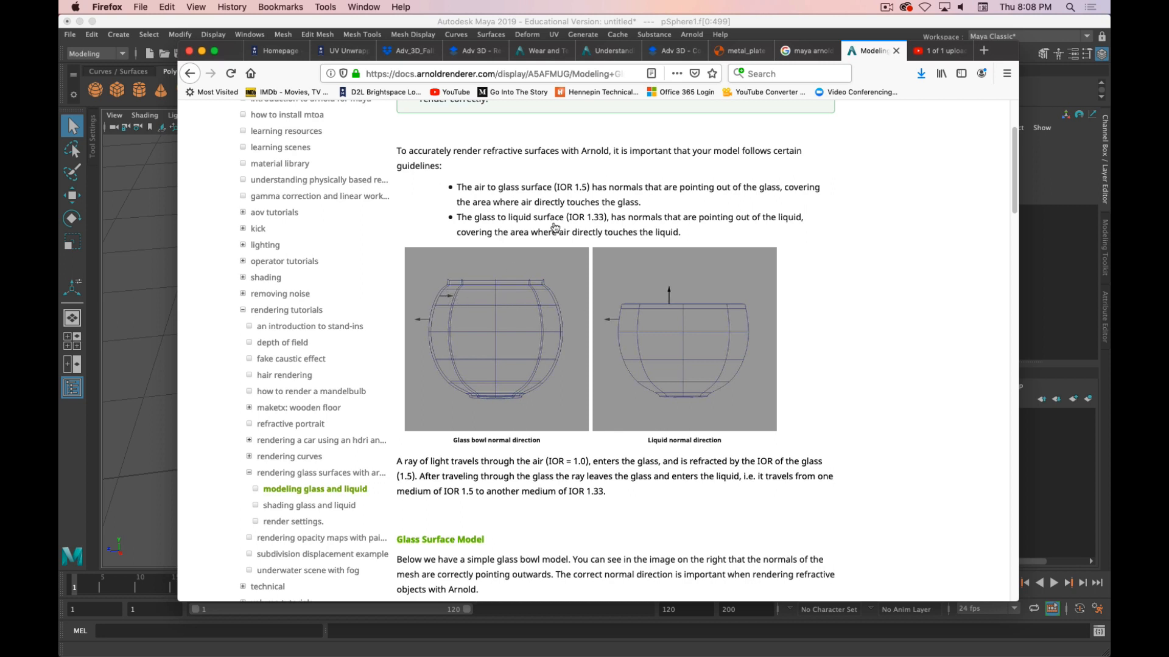
pyautogui.doubleClick(1009, 54)
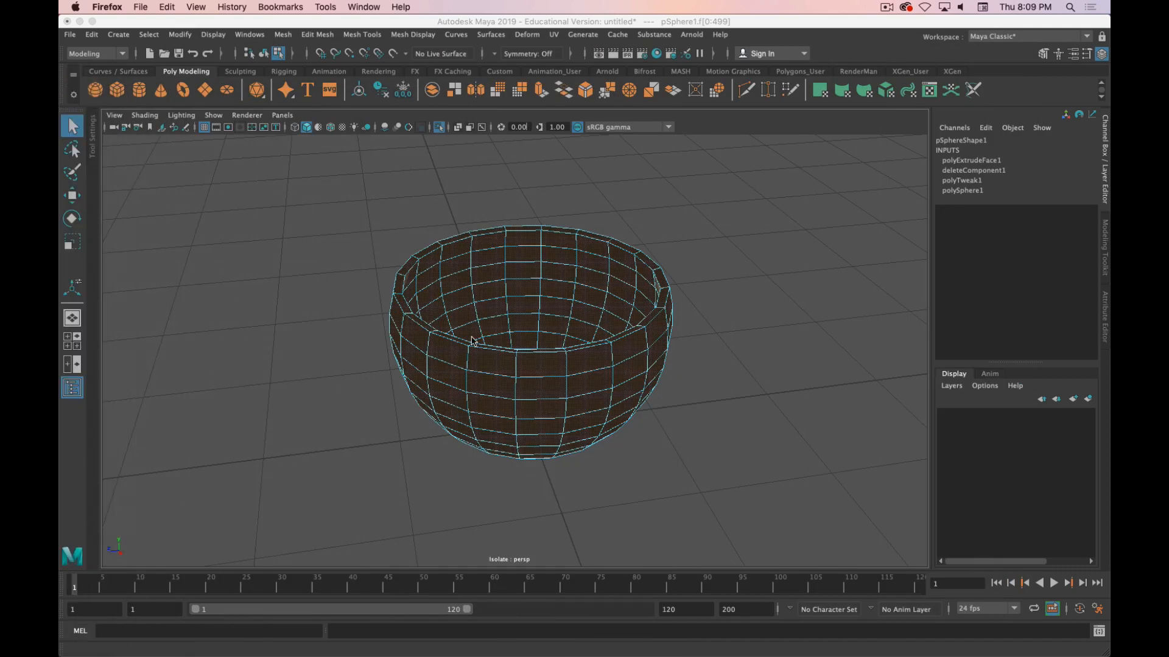
# Select all of the bowl's faces and reverse their normals
pyautogui.click(722, 287)
pyautogui.keyDown('alt'); pyautogui.moveTo(580, 408); pyautogui.dragTo(583, 418); pyautogui.keyUp('alt')
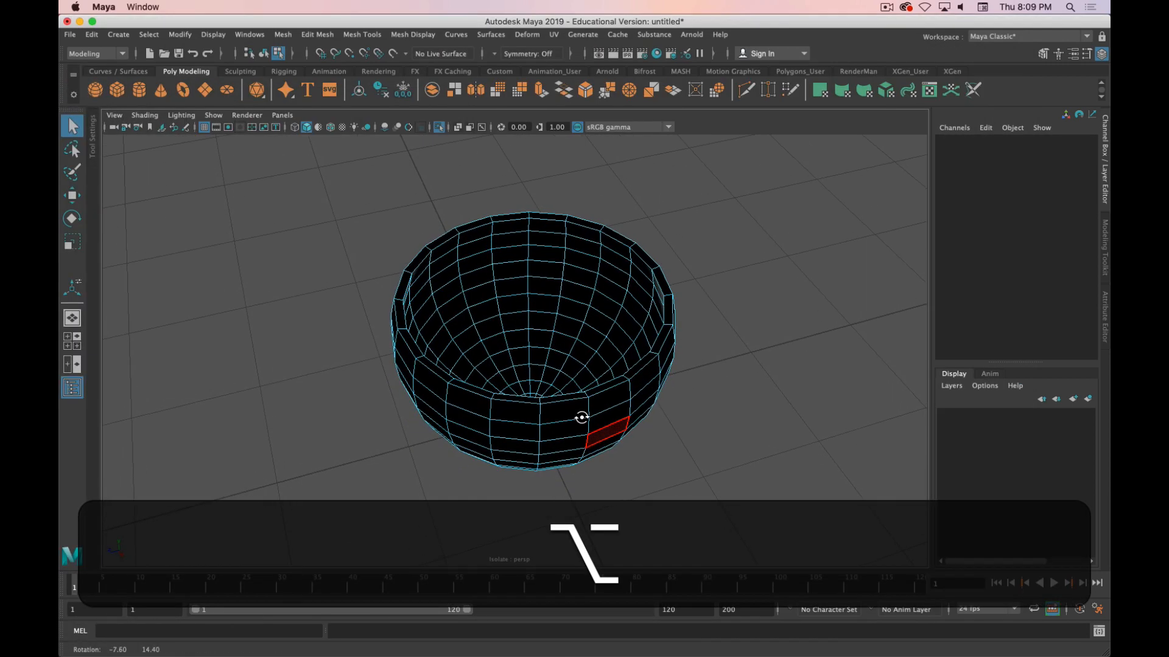
pyautogui.doubleClick(585, 306)
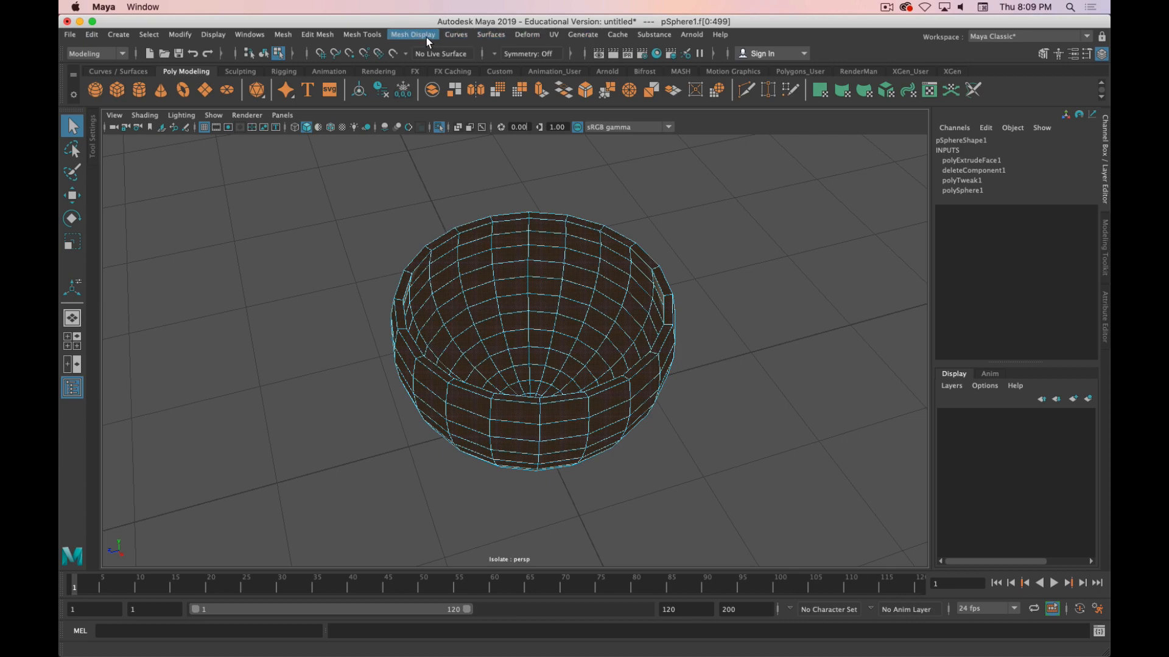
pyautogui.click(413, 35)
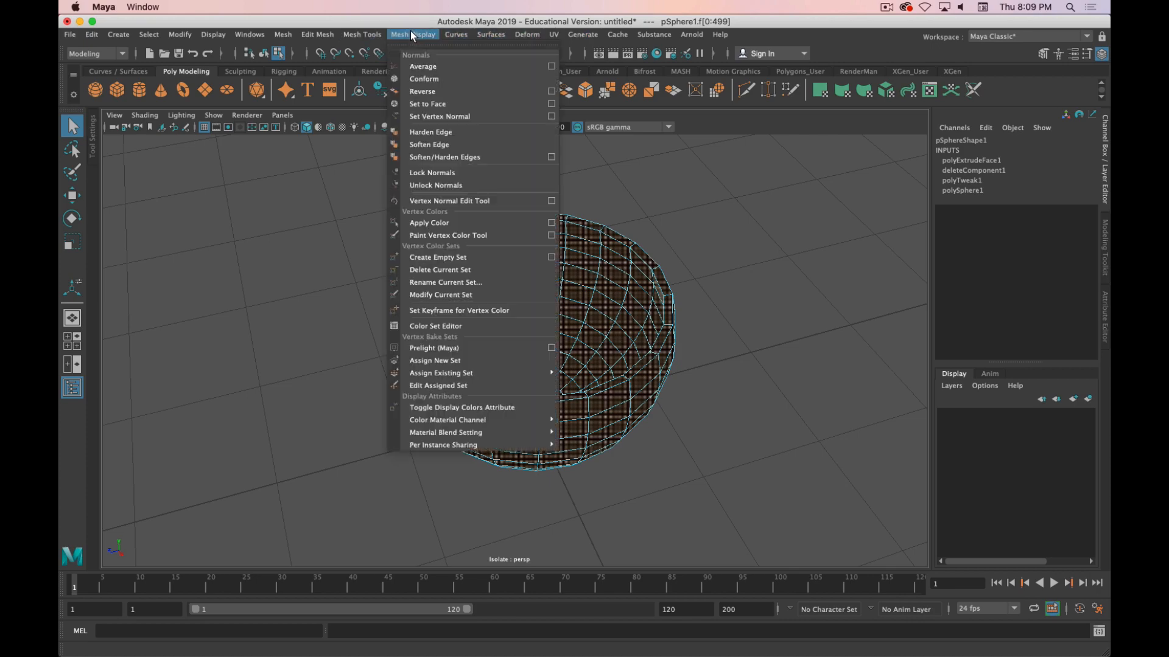
pyautogui.click(437, 92)
pyautogui.press('w')
pyautogui.click(803, 389)
# Insert four supporting edge loops around the bowl's rim with the Insert Edge Loop tool
pyautogui.keyDown('alt'); pyautogui.moveTo(804, 389); pyautogui.dragTo(728, 342); pyautogui.keyUp('alt')
pyautogui.moveTo(641, 300); pyautogui.dragTo(620, 266, button='right')
pyautogui.click(619, 316)
pyautogui.keyDown('shift'); pyautogui.moveTo(634, 312); pyautogui.dragTo(633, 399, button='right'); pyautogui.keyUp('shift')
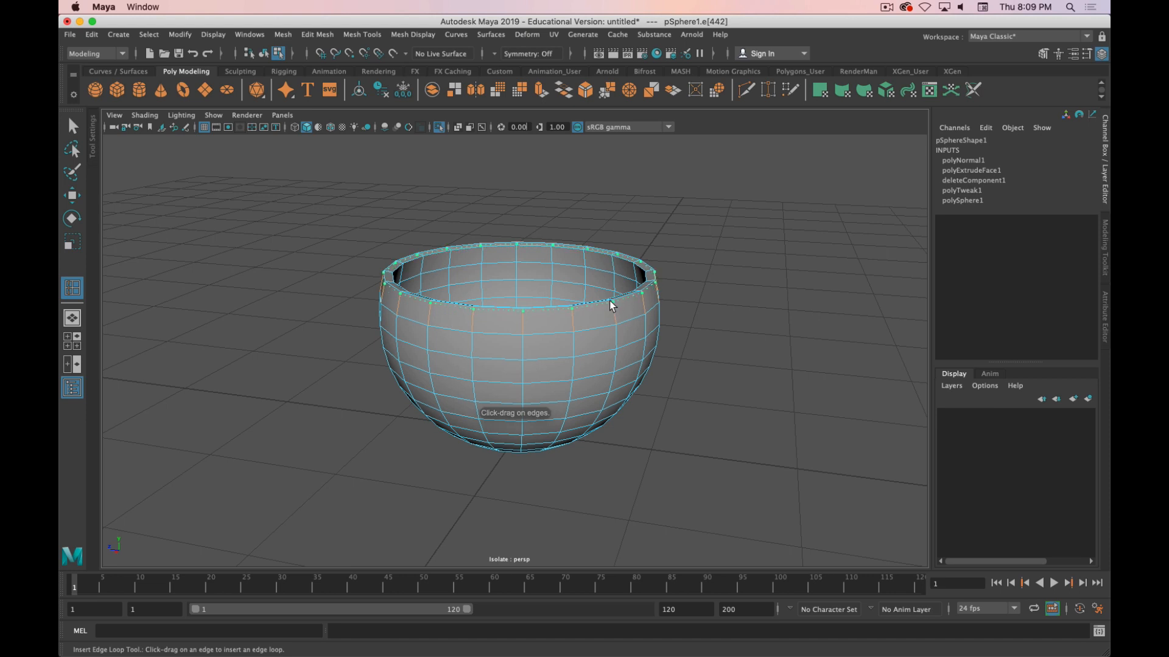
pyautogui.moveTo(610, 301); pyautogui.dragTo(611, 301)
pyautogui.scroll(2, 612, 315)
pyautogui.moveTo(631, 247); pyautogui.dragTo(682, 265)
pyautogui.press('z')
pyautogui.press('z')
pyautogui.keyDown('alt'); pyautogui.moveTo(540, 396); pyautogui.dragTo(539, 431); pyautogui.keyUp('alt')
pyautogui.press('w')
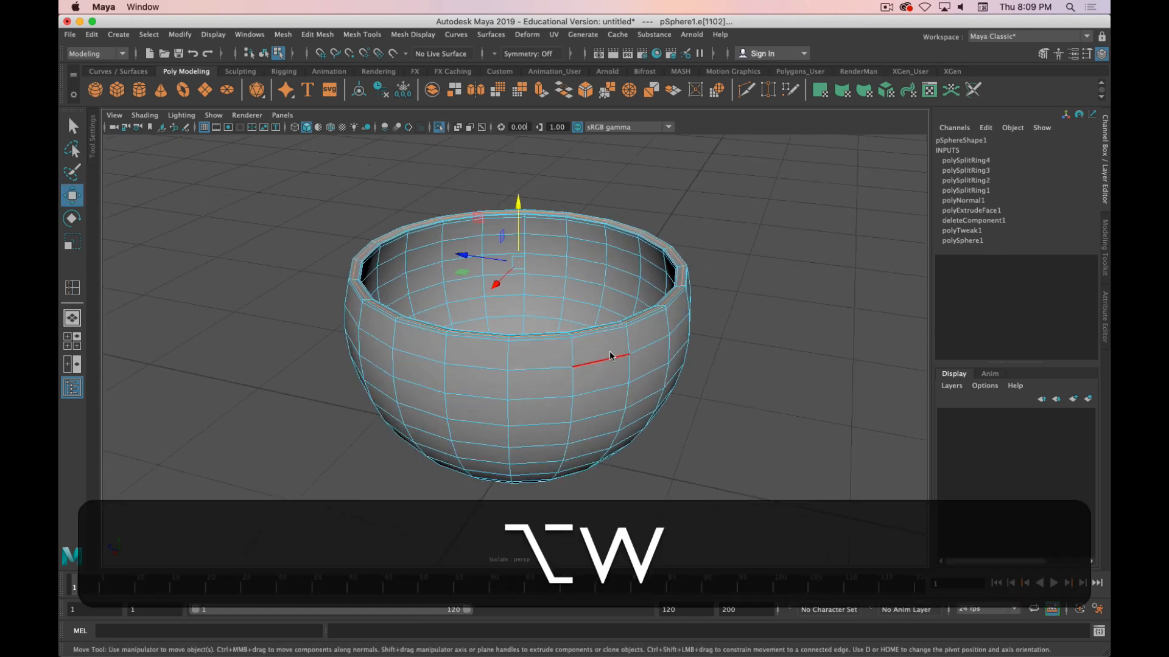
# Select the ring of faces around the center of the bowl's inner bottom
pyautogui.moveTo(610, 356); pyautogui.dragTo(660, 283, button='right')
pyautogui.keyDown('alt'); pyautogui.moveTo(560, 408); pyautogui.dragTo(531, 389); pyautogui.keyUp('alt')
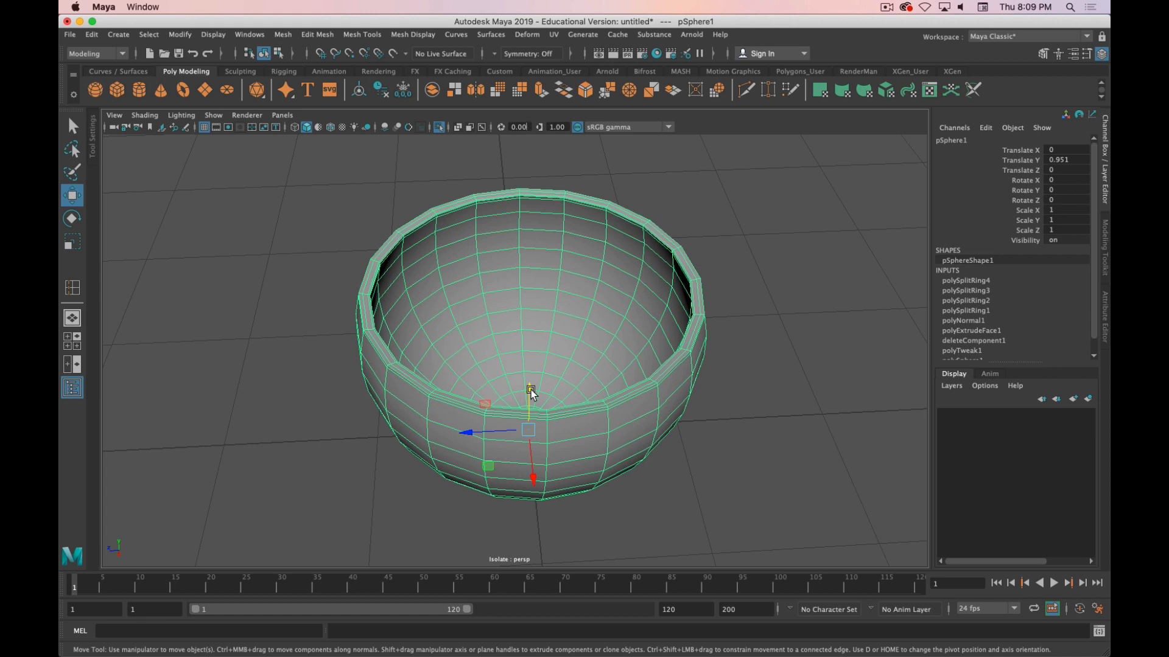
pyautogui.keyDown('alt'); pyautogui.moveTo(515, 356); pyautogui.dragTo(595, 367); pyautogui.keyUp('alt')
pyautogui.keyDown('alt'); pyautogui.scroll(5, 584, 366); pyautogui.keyUp('alt')
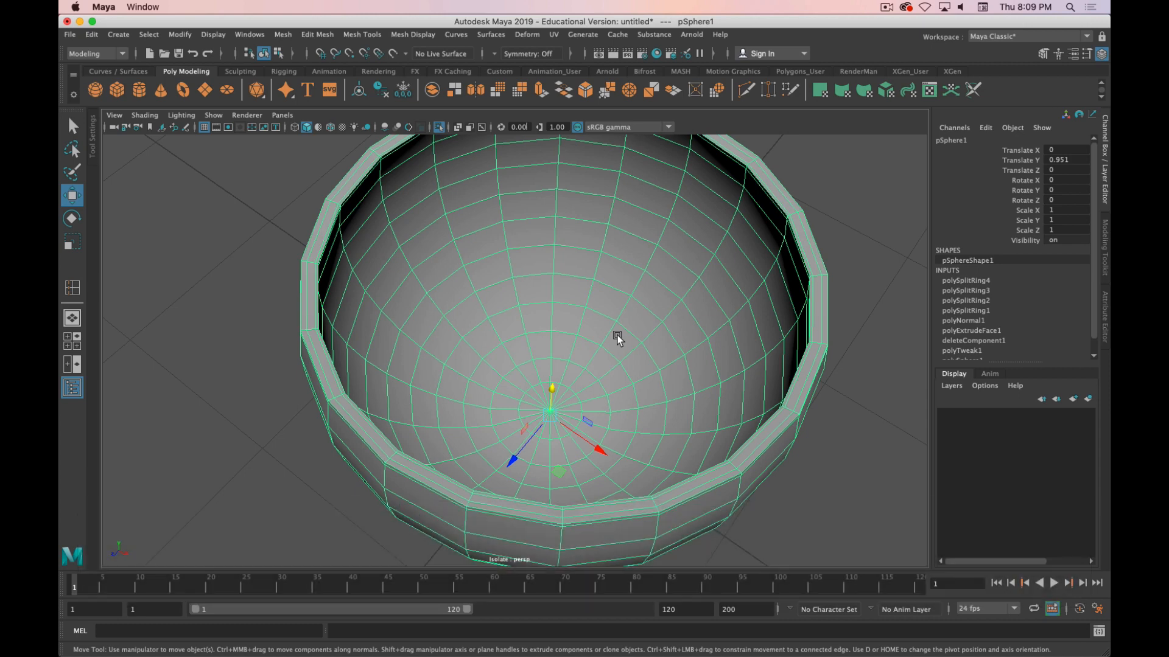
pyautogui.moveTo(574, 300); pyautogui.dragTo(572, 335, button='right')
pyautogui.click(573, 349)
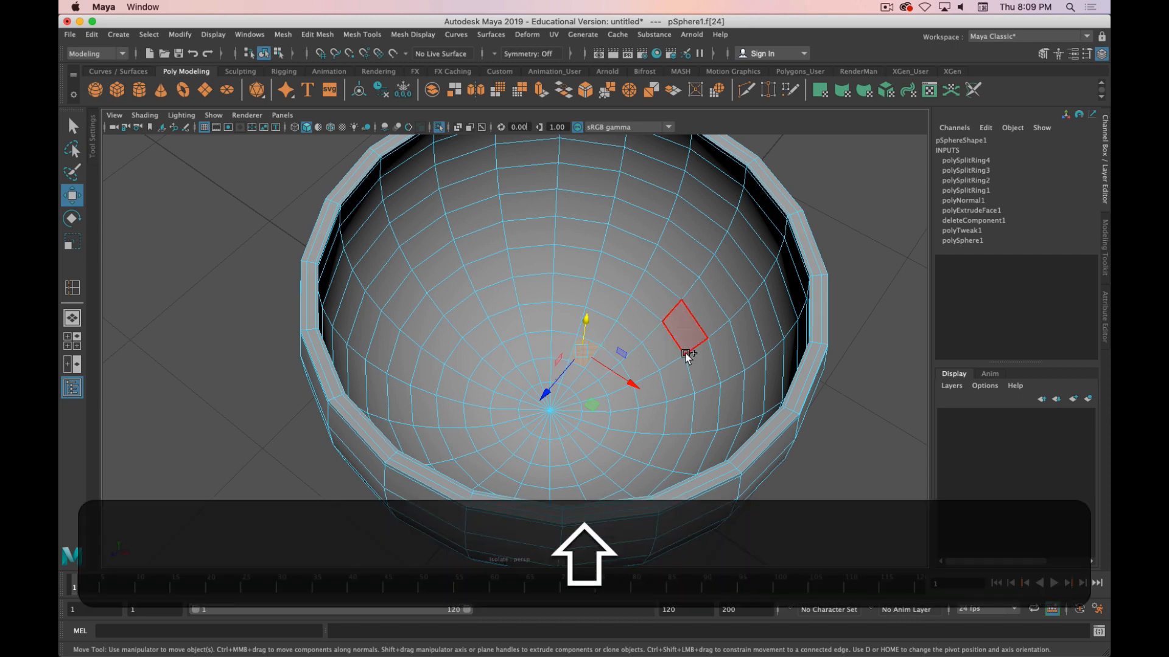
pyautogui.keyDown('shift'); pyautogui.doubleClick(560, 343); pyautogui.keyUp('shift')
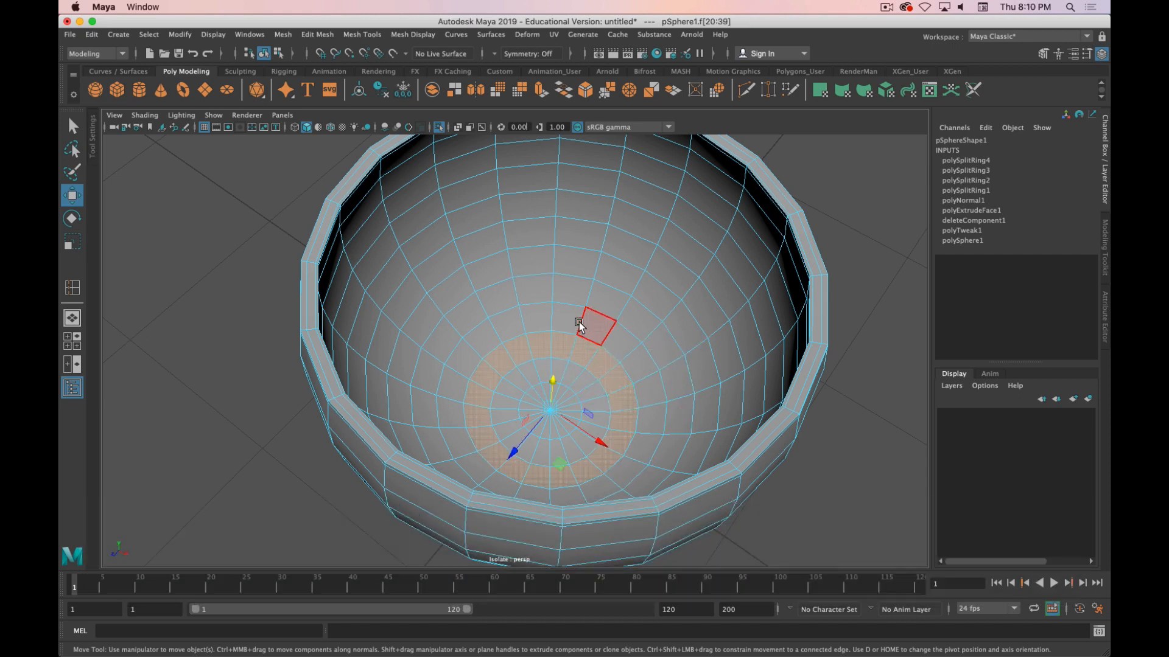
# Grow the face selection up the bowl's inner wall and add the next two face loops above it
pyautogui.keyDown('super'); pyautogui.rightClick(582, 348); pyautogui.keyUp('super')
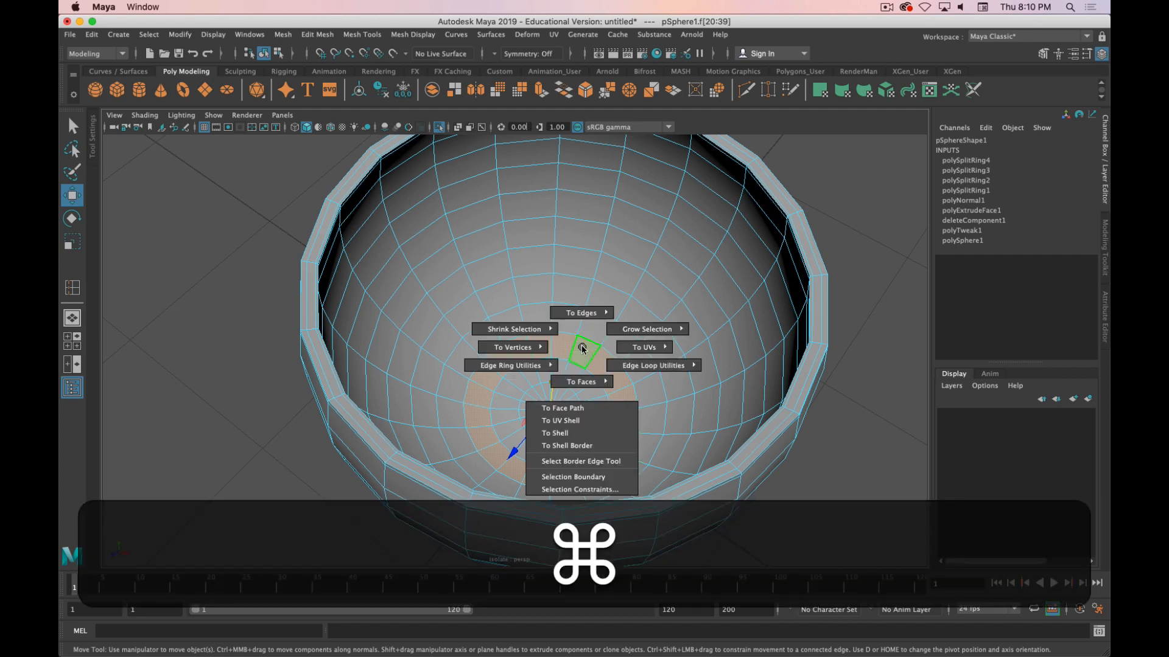
pyautogui.keyDown('super'); pyautogui.moveTo(582, 348); pyautogui.dragTo(720, 295, button='right'); pyautogui.keyUp('super')
pyautogui.keyDown('super'); pyautogui.rightClick(629, 328); pyautogui.keyUp('super')
pyautogui.keyDown('super'); pyautogui.moveTo(641, 322); pyautogui.dragTo(730, 283, button='right'); pyautogui.keyUp('super')
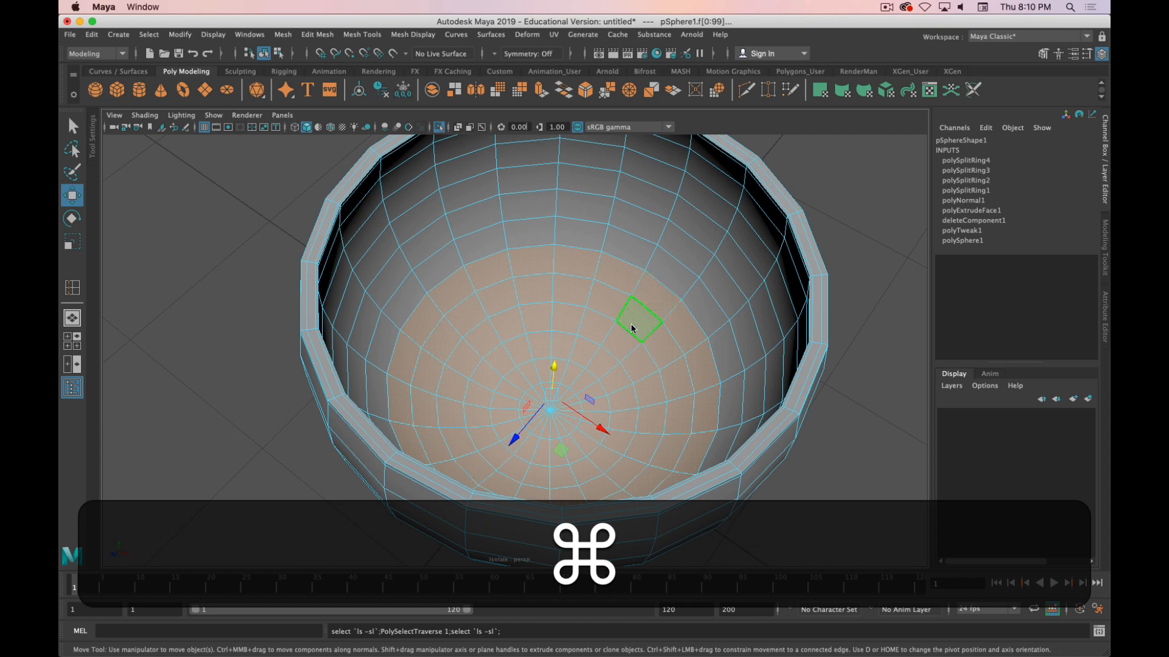
pyautogui.keyDown('super'); pyautogui.moveTo(631, 327); pyautogui.dragTo(739, 278, button='right'); pyautogui.keyUp('super')
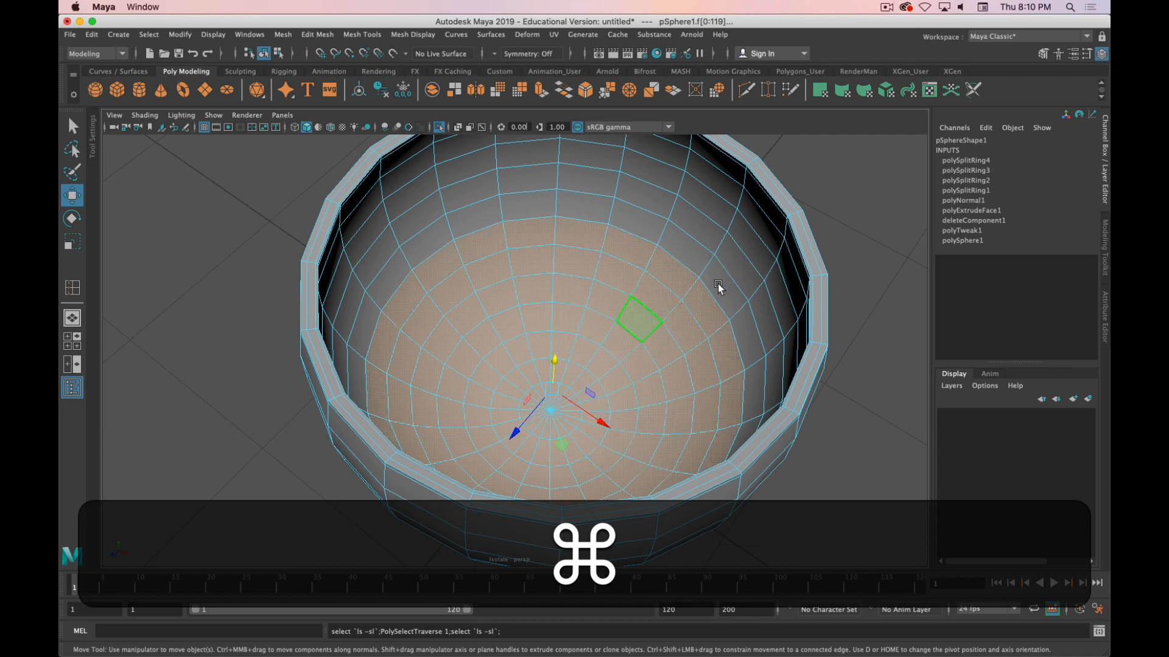
pyautogui.keyDown('alt'); pyautogui.keyDown('super'); pyautogui.moveTo(717, 287); pyautogui.dragTo(571, 396); pyautogui.keyUp('super'); pyautogui.keyUp('alt')
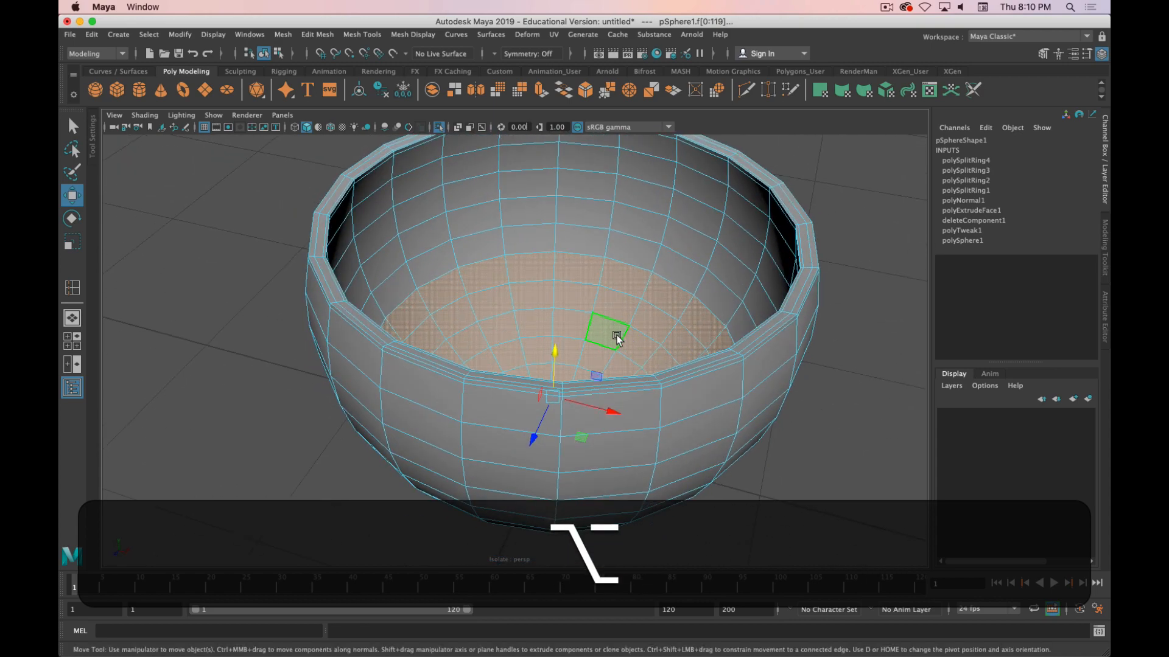
pyautogui.keyDown('shift'); pyautogui.doubleClick(631, 251); pyautogui.keyUp('shift')
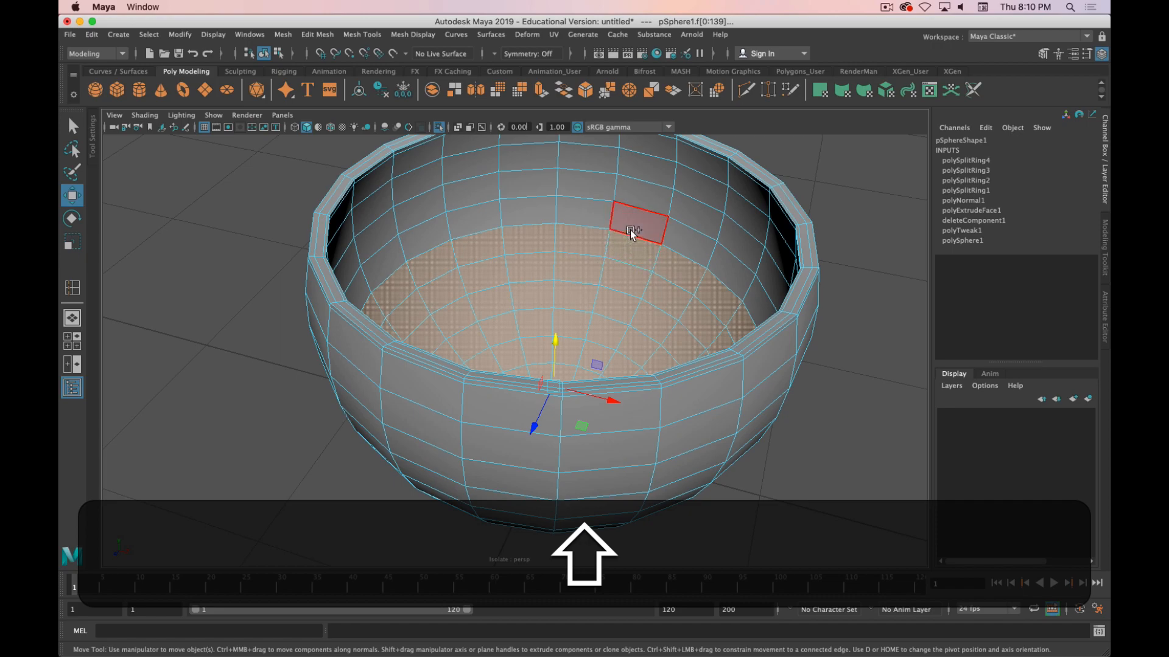
pyautogui.keyDown('shift'); pyautogui.doubleClick(597, 217); pyautogui.keyUp('shift')
pyautogui.keyDown('alt'); pyautogui.keyDown('shift'); pyautogui.moveTo(597, 217); pyautogui.dragTo(705, 325); pyautogui.keyUp('shift'); pyautogui.keyUp('alt')
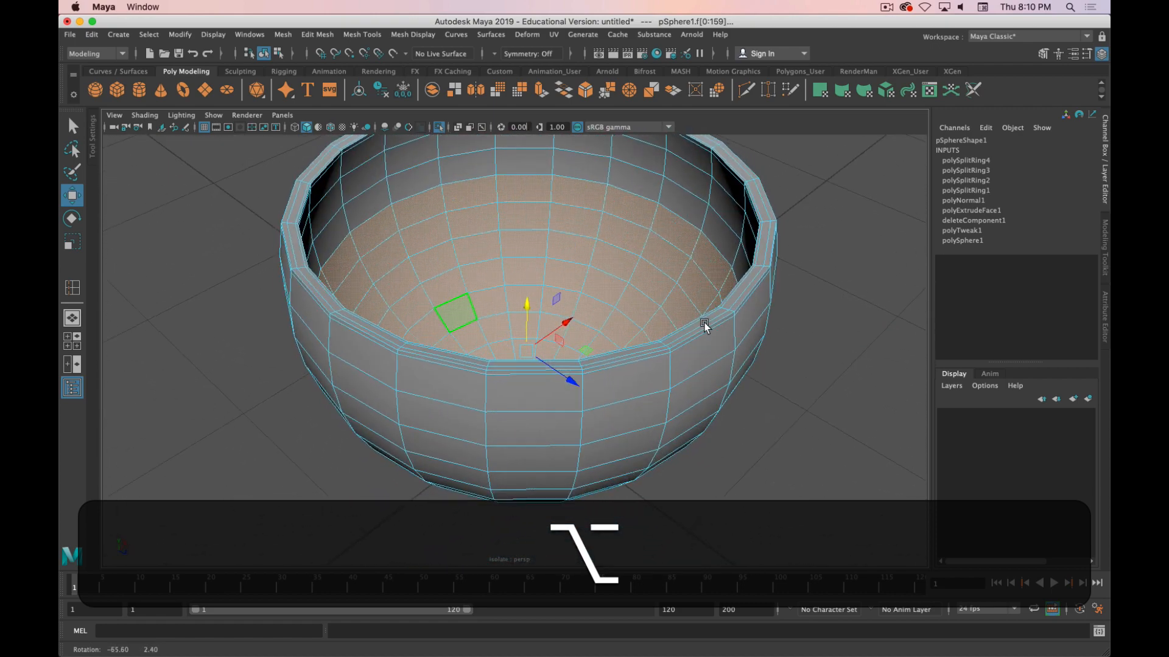
pyautogui.click(316, 35)
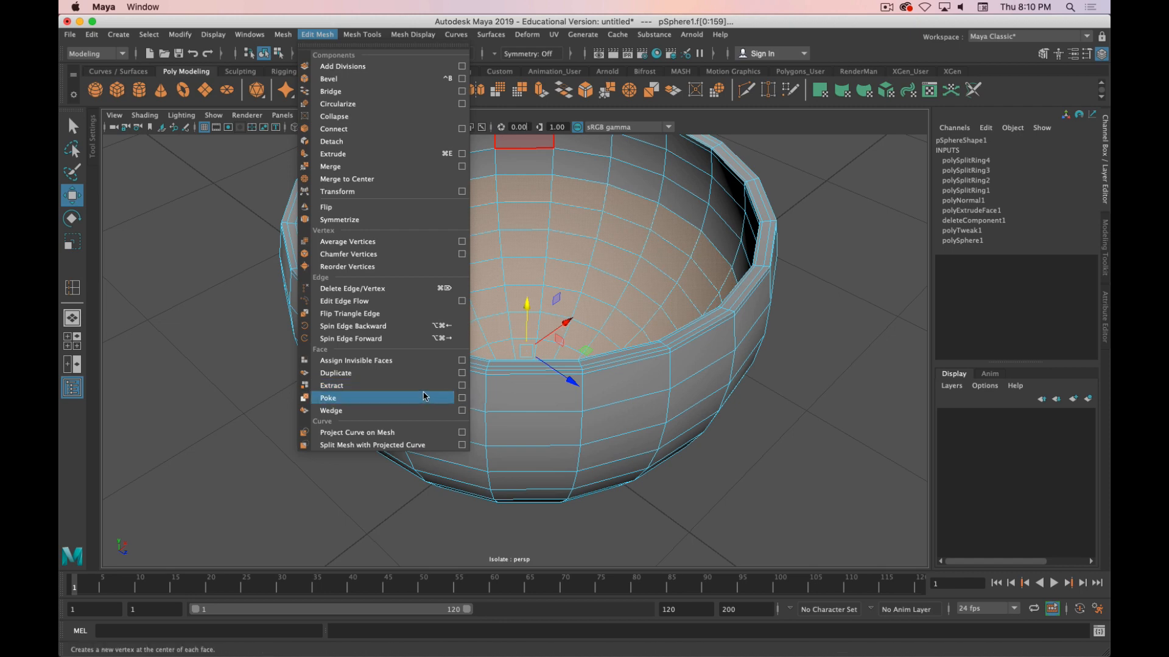
pyautogui.click(462, 386)
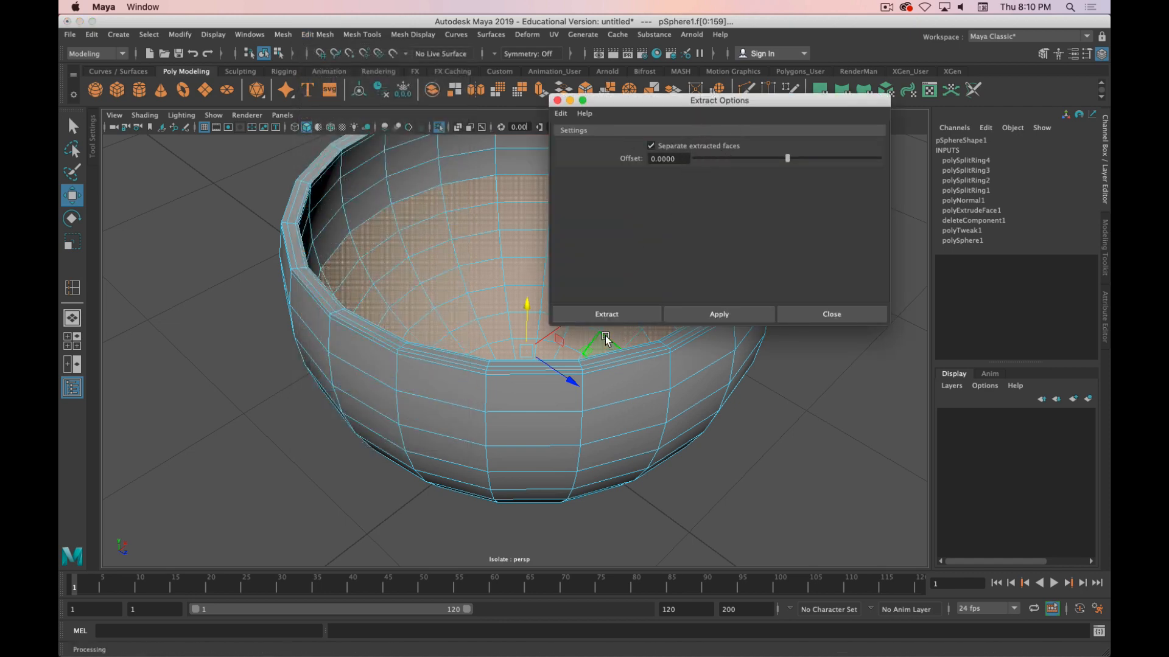
pyautogui.click(608, 315)
pyautogui.click(824, 317)
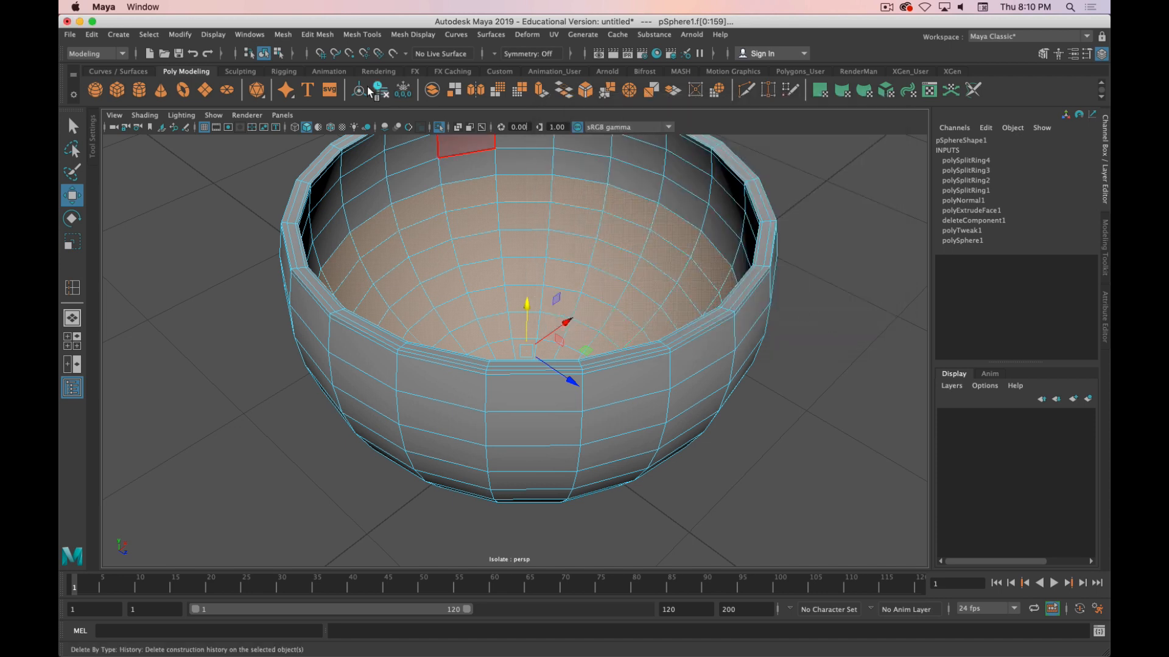
# Duplicate the selected inner faces as a separate surface and return to object mode
pyautogui.click(302, 35)
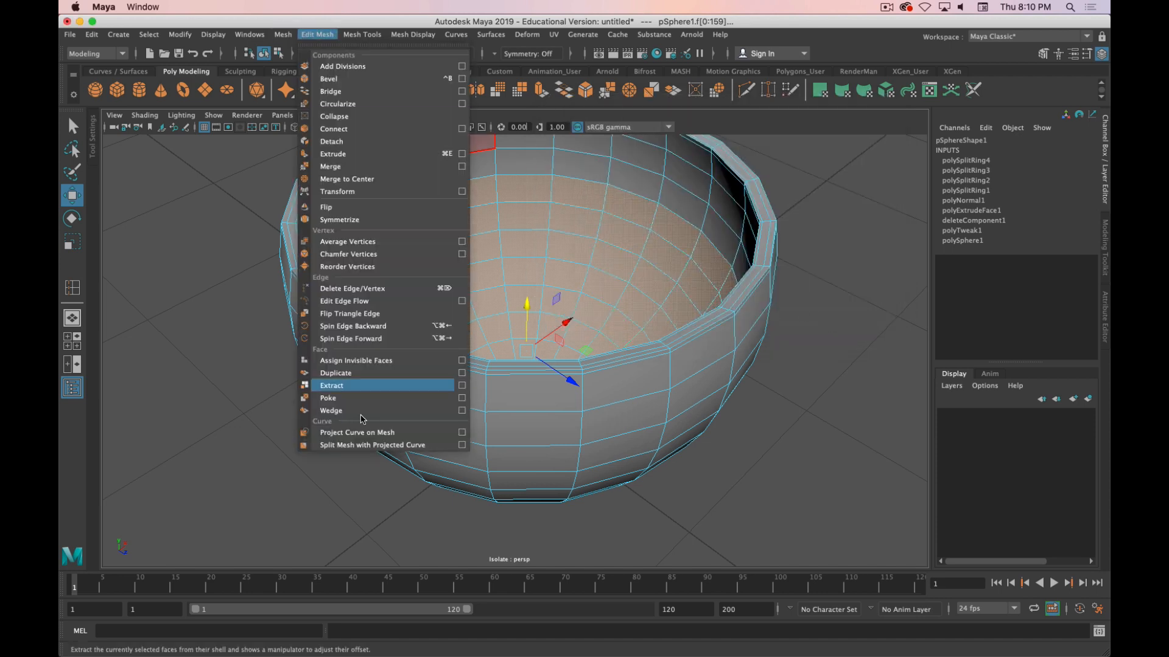
pyautogui.click(446, 374)
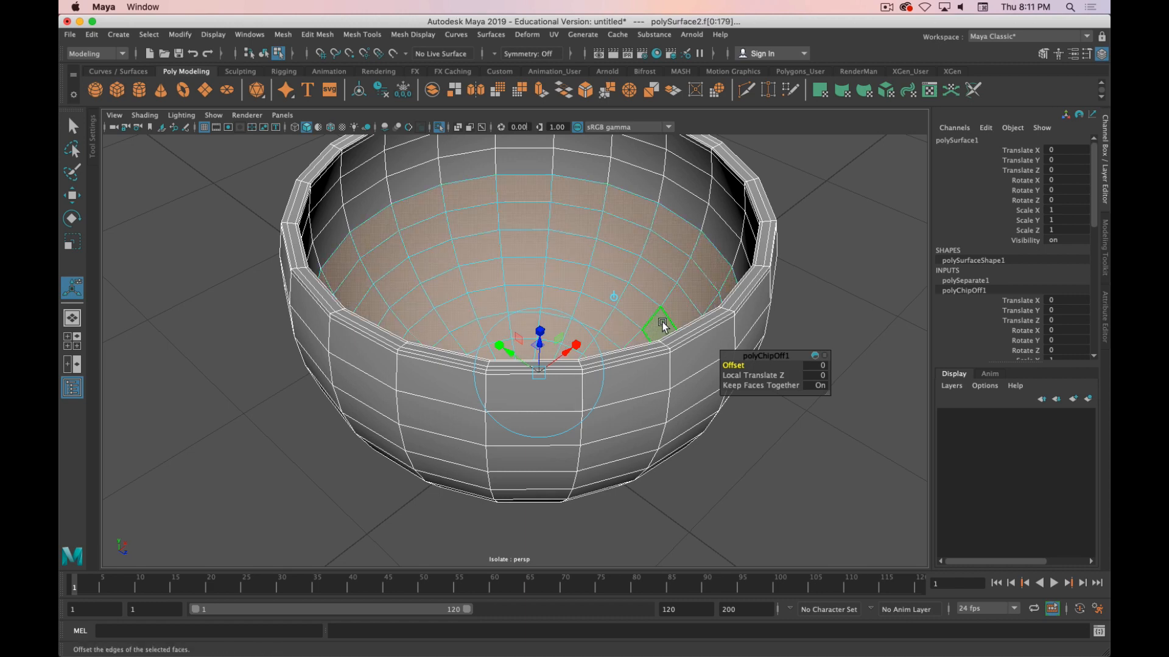
pyautogui.moveTo(767, 258); pyautogui.dragTo(797, 244, button='right')
pyautogui.press('q')
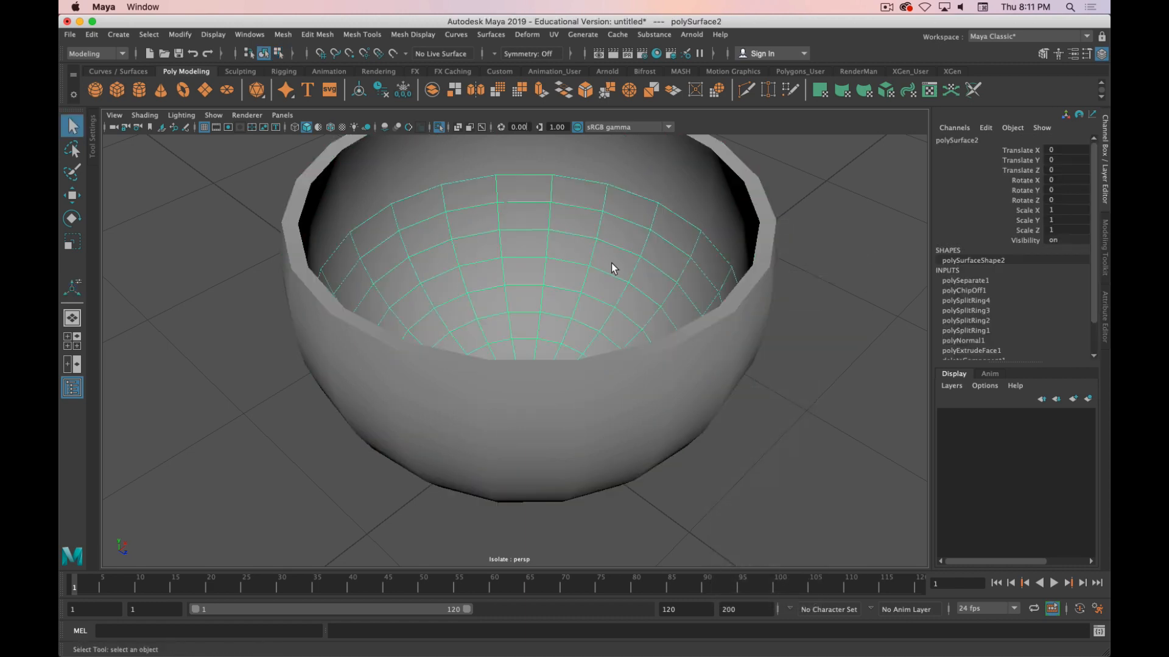
# Try moving the duplicated surface out of the bowl, and undo the move
pyautogui.press('w')
pyautogui.moveTo(590, 265); pyautogui.dragTo(243, 261)
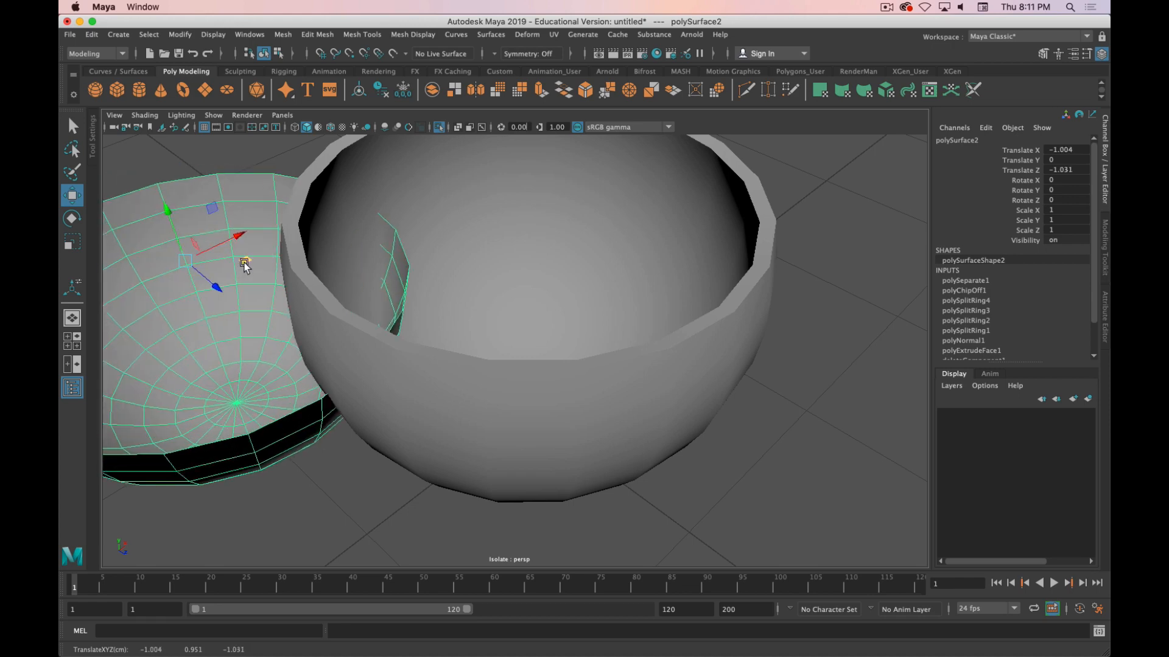
pyautogui.press('z')
# Isolate the duplicated inner surface in the perspective view so that the bowl is hidden
pyautogui.keyDown('alt'); pyautogui.moveTo(473, 301); pyautogui.dragTo(490, 394); pyautogui.keyUp('alt')
pyautogui.keyDown('alt'); pyautogui.moveTo(659, 245); pyautogui.dragTo(616, 347); pyautogui.keyUp('alt')
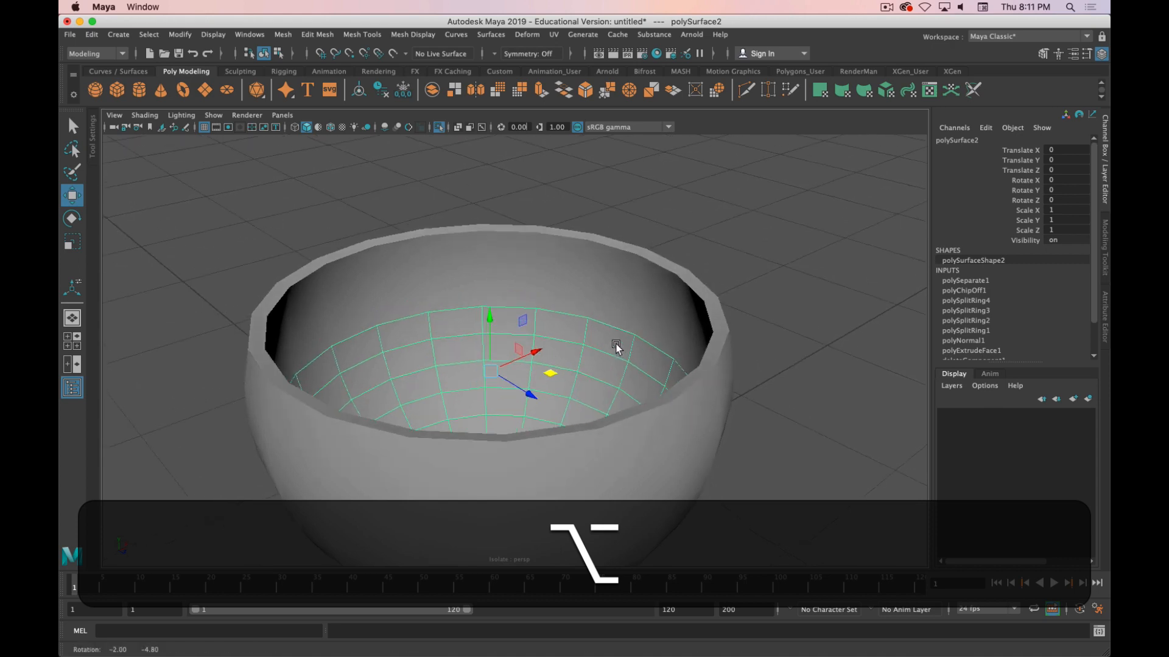
pyautogui.click(636, 271)
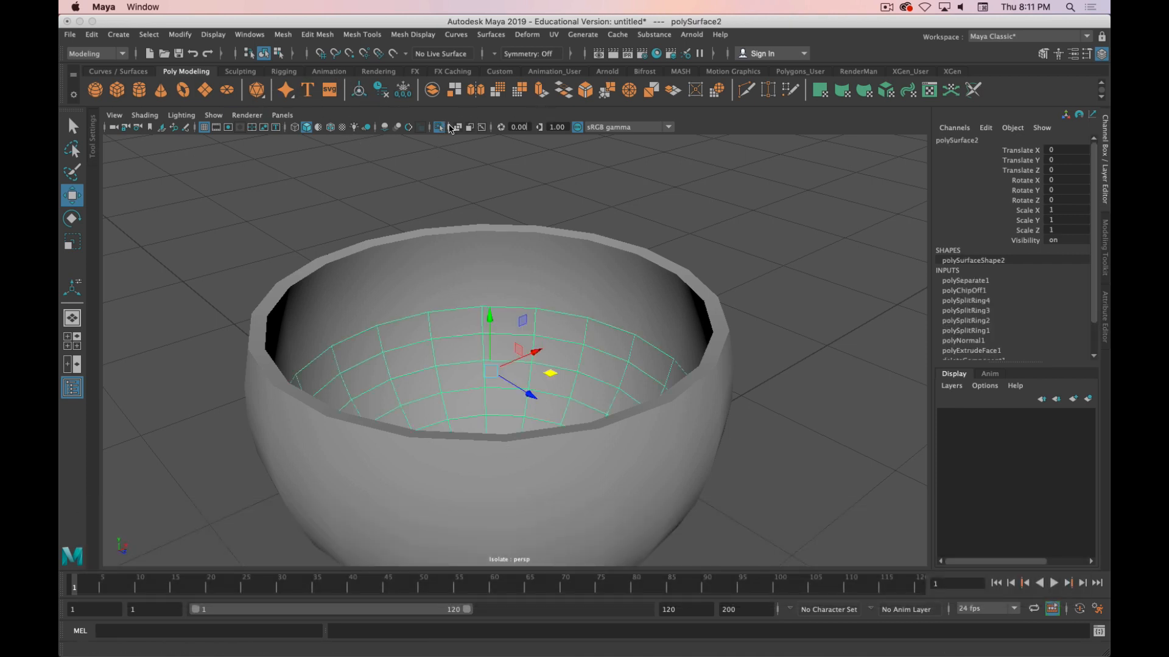
pyautogui.click(438, 127)
# Switch to edge mode and select the whole open border loop at the top of the isolated surface
pyautogui.keyDown('alt'); pyautogui.moveTo(514, 285); pyautogui.dragTo(407, 320); pyautogui.keyUp('alt')
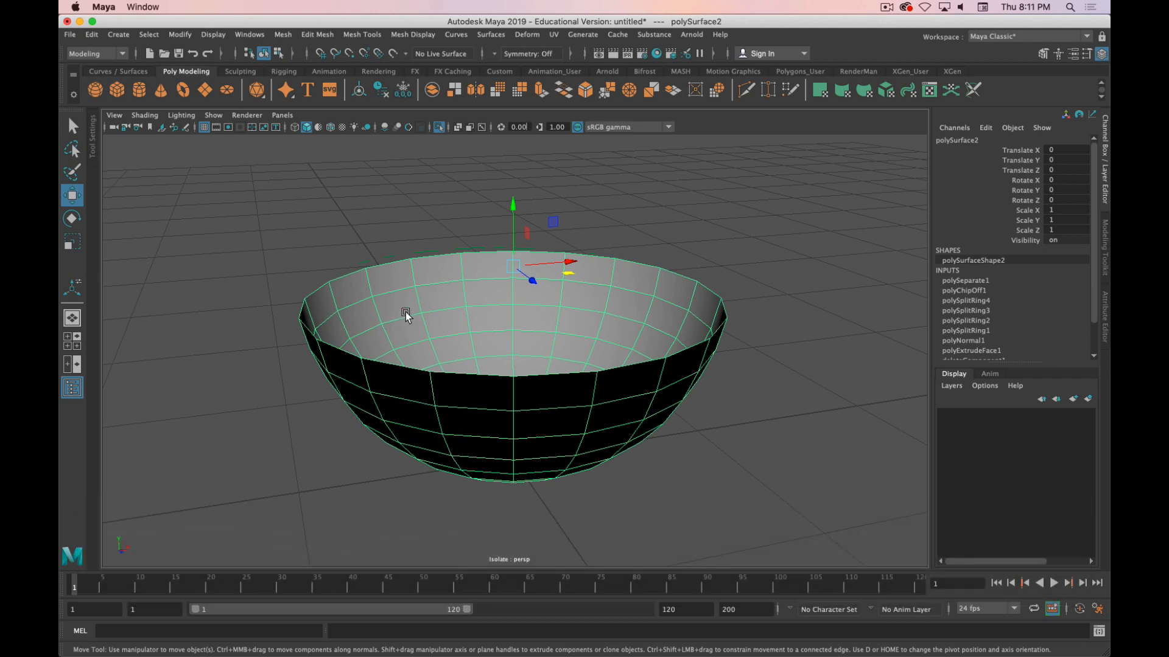
pyautogui.keyDown('alt'); pyautogui.moveTo(405, 312); pyautogui.dragTo(552, 355); pyautogui.keyUp('alt')
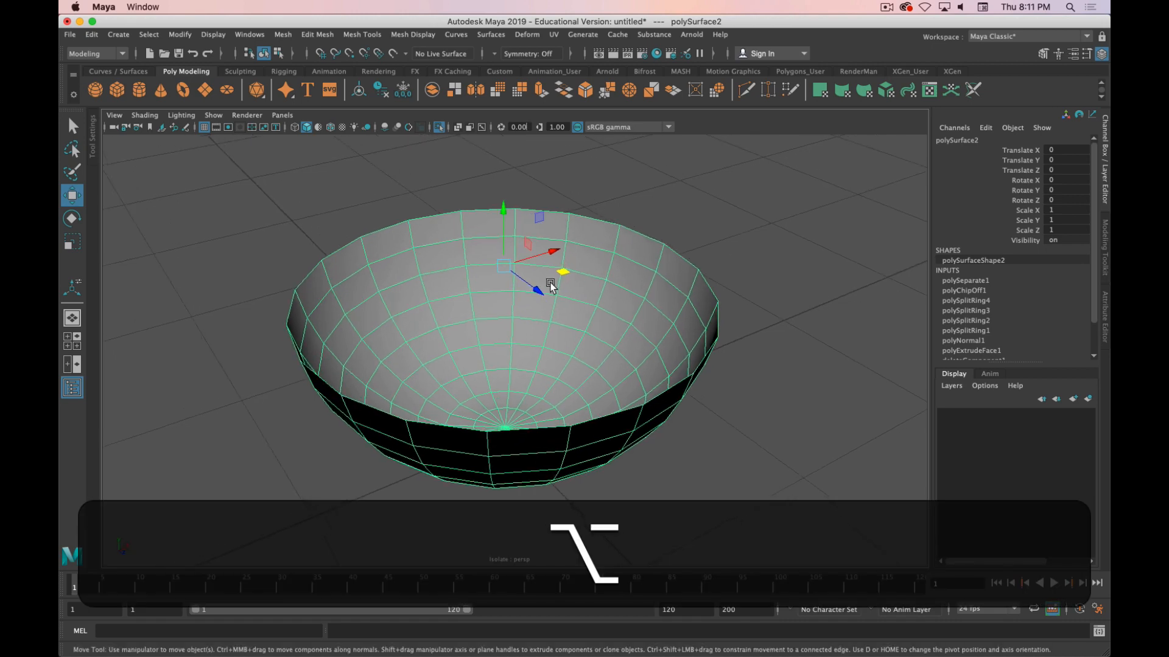
pyautogui.keyDown('alt'); pyautogui.moveTo(550, 283); pyautogui.dragTo(704, 283); pyautogui.keyUp('alt')
pyautogui.moveTo(697, 289); pyautogui.dragTo(705, 321, button='right')
pyautogui.doubleClick(701, 282)
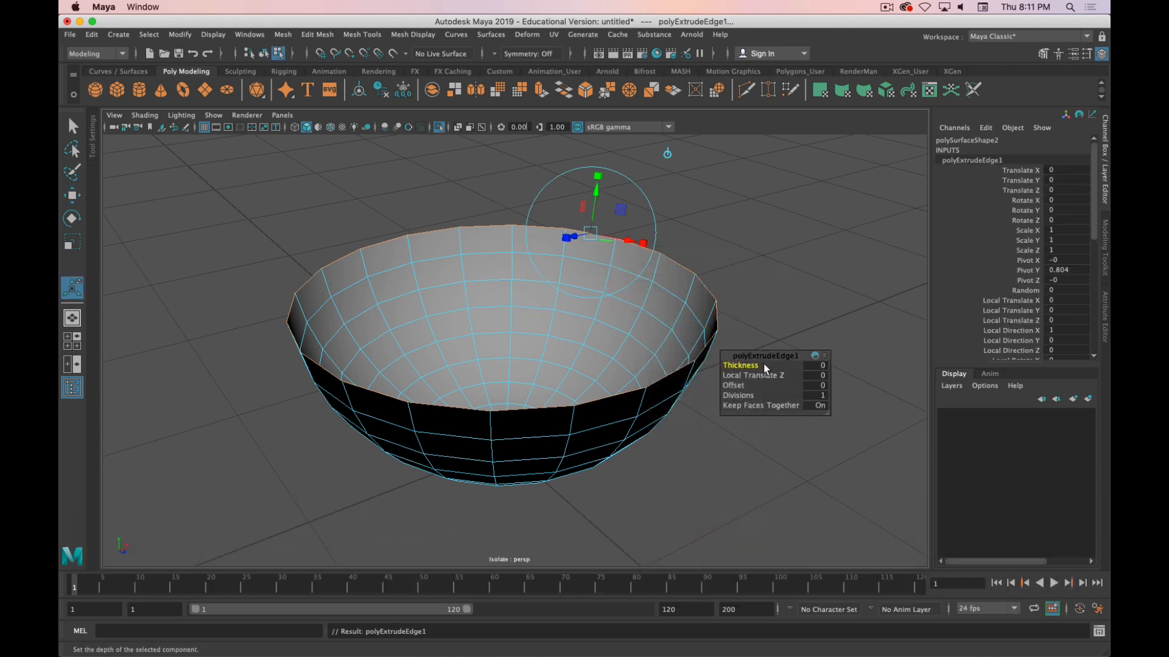
# Try scaling the extruded border edges inward, and undo the scale and the extrusion
pyautogui.press('r')
pyautogui.moveTo(835, 464); pyautogui.dragTo(794, 450, button='middle')
pyautogui.press('z')
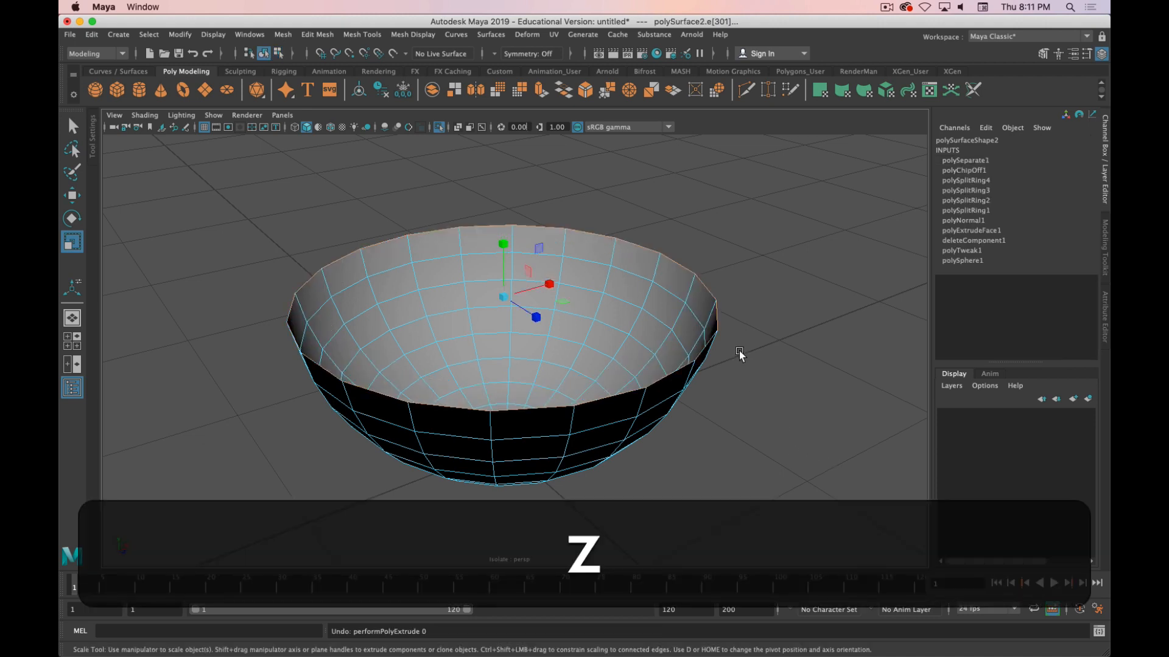
# Extrude the open border edges inward with a thickness of 0.88 and 4 divisions to form the liquid's top
pyautogui.keyDown('shift'); pyautogui.moveTo(709, 291); pyautogui.dragTo(707, 327, button='right'); pyautogui.keyUp('shift')
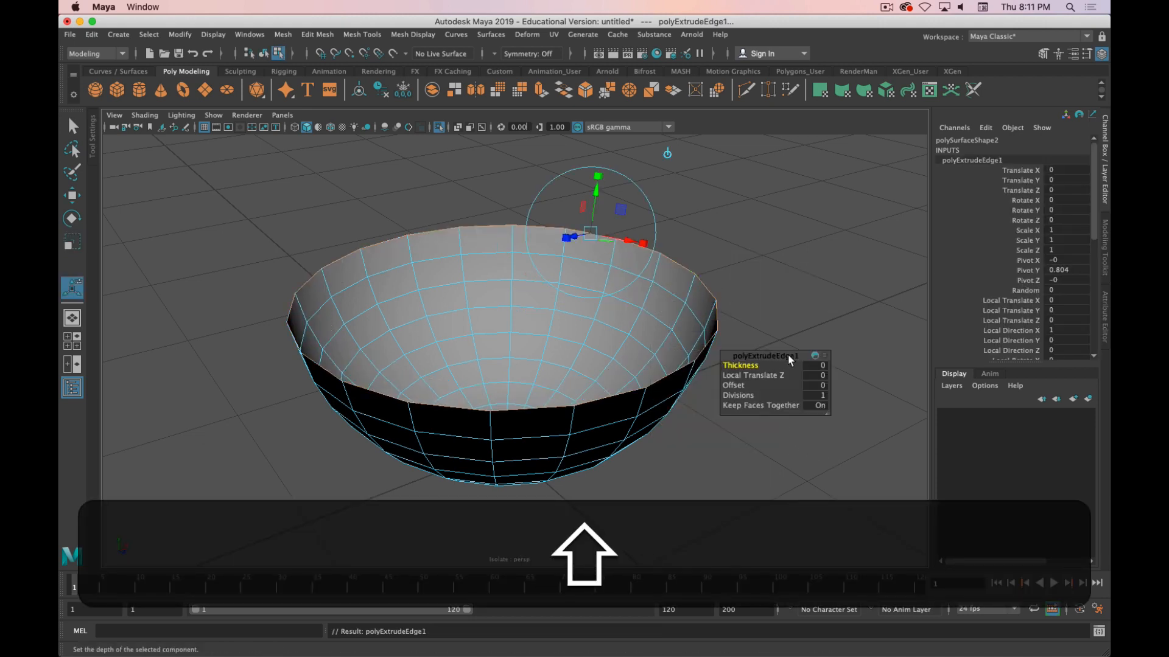
pyautogui.moveTo(808, 290); pyautogui.dragTo(860, 294, button='middle')
pyautogui.click(738, 395)
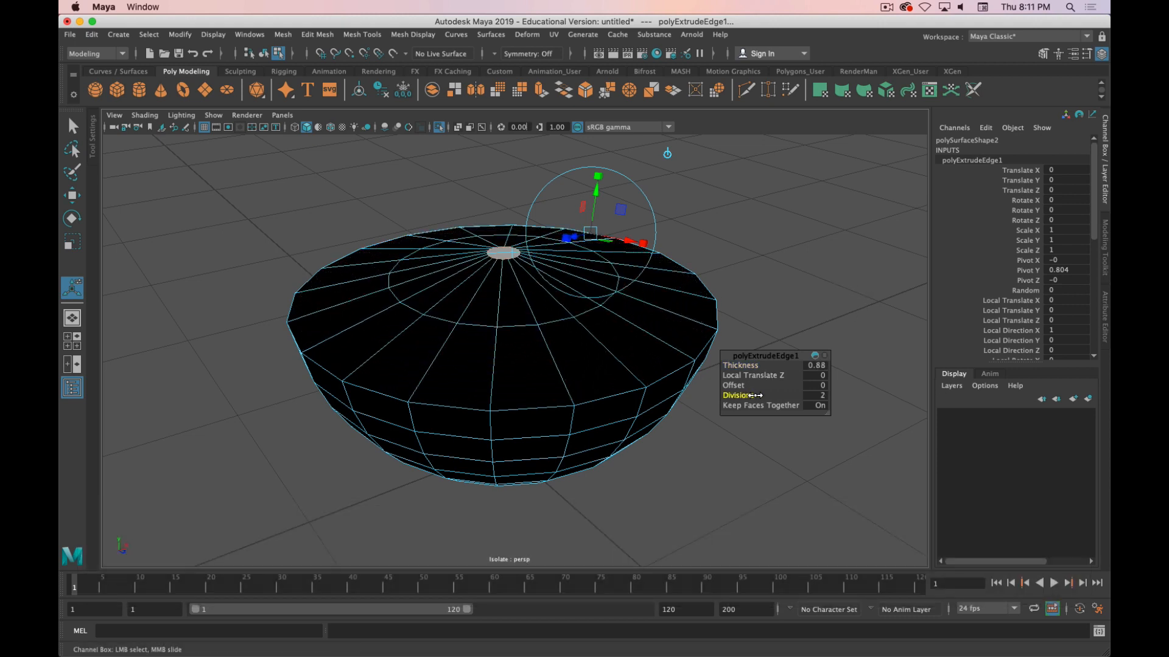
pyautogui.moveTo(753, 394); pyautogui.dragTo(779, 392, button='middle')
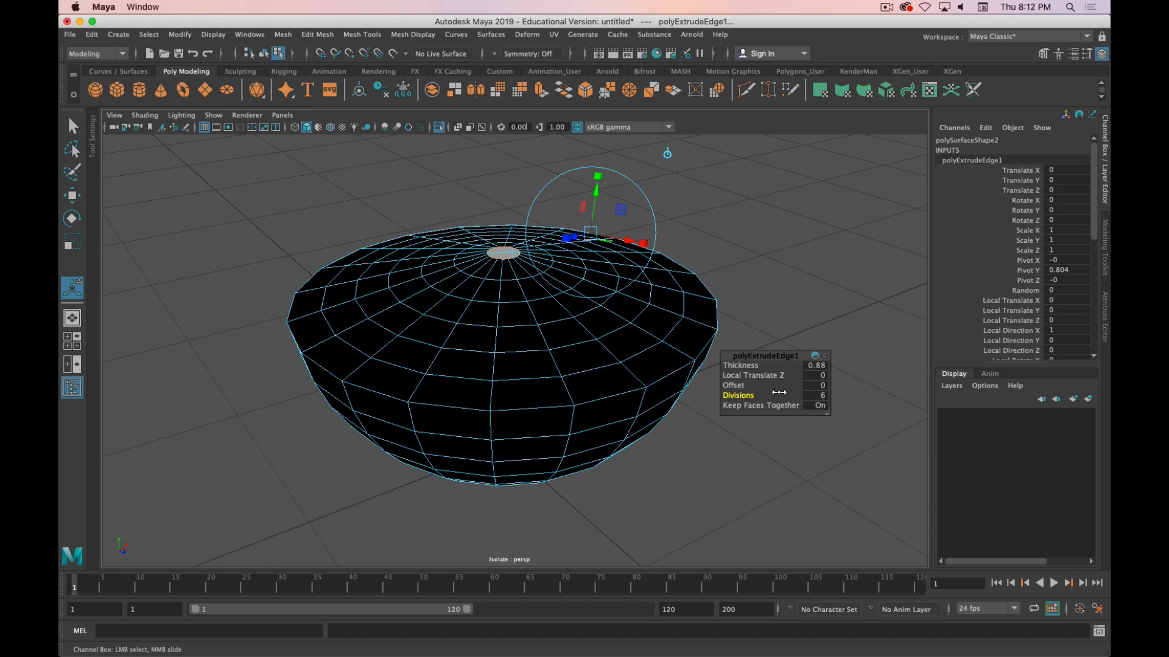
pyautogui.moveTo(778, 393); pyautogui.dragTo(764, 394, button='middle')
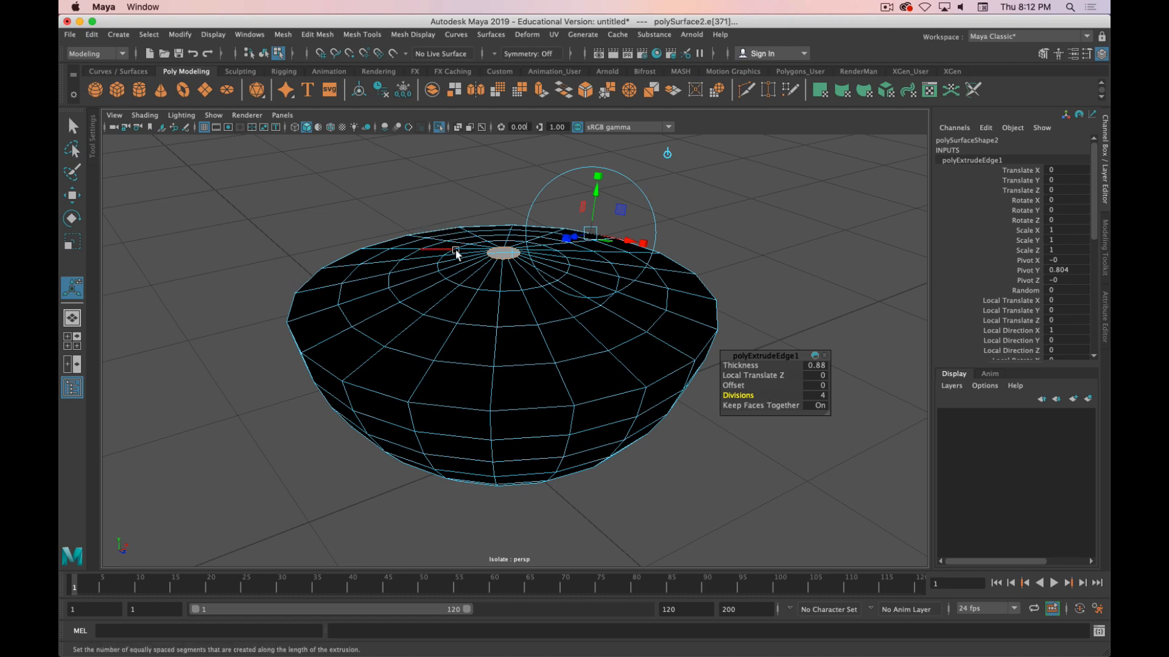
# Return to object mode and reverse the normals of the whole liquid mesh
pyautogui.keyDown('alt'); pyautogui.moveTo(460, 284); pyautogui.dragTo(462, 290); pyautogui.keyUp('alt')
pyautogui.moveTo(555, 302); pyautogui.dragTo(609, 283, button='right')
pyautogui.keyDown('alt'); pyautogui.moveTo(476, 394); pyautogui.dragTo(460, 358); pyautogui.keyUp('alt')
pyautogui.moveTo(495, 305)
pyautogui.keyDown('alt'); pyautogui.mouseDown()
pyautogui.moveTo(482, 311)
pyautogui.moveTo(509, 279)
pyautogui.moveTo(503, 299)
pyautogui.mouseUp(); pyautogui.keyUp('alt')
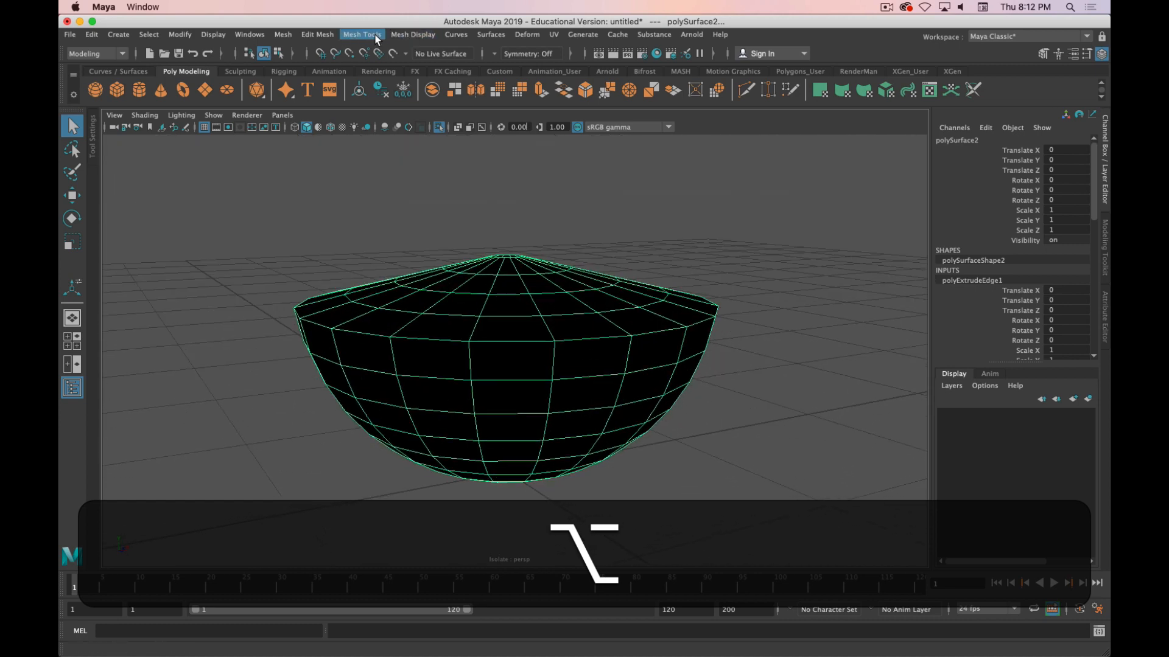
pyautogui.click(403, 33)
pyautogui.click(428, 93)
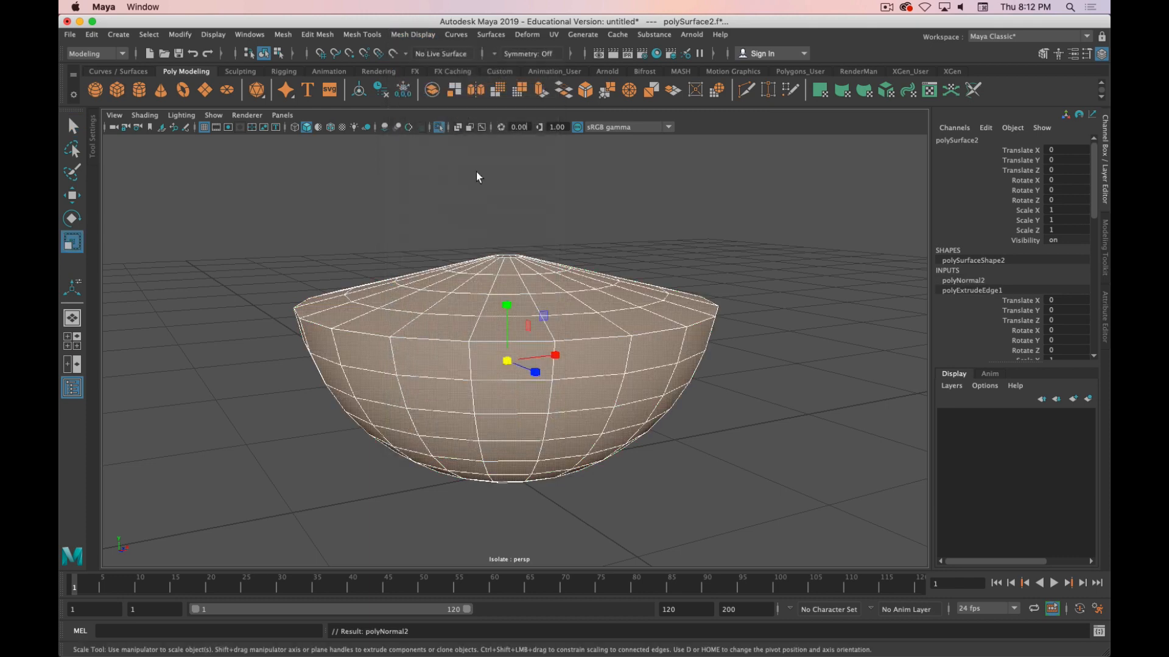
# Select the edge loop around the central opening and lower it to the height of the neighboring loop
pyautogui.keyDown('alt'); pyautogui.moveTo(485, 299); pyautogui.dragTo(485, 318); pyautogui.keyUp('alt')
pyautogui.rightClick(494, 253)
pyautogui.moveTo(496, 254); pyautogui.dragTo(495, 244, button='right')
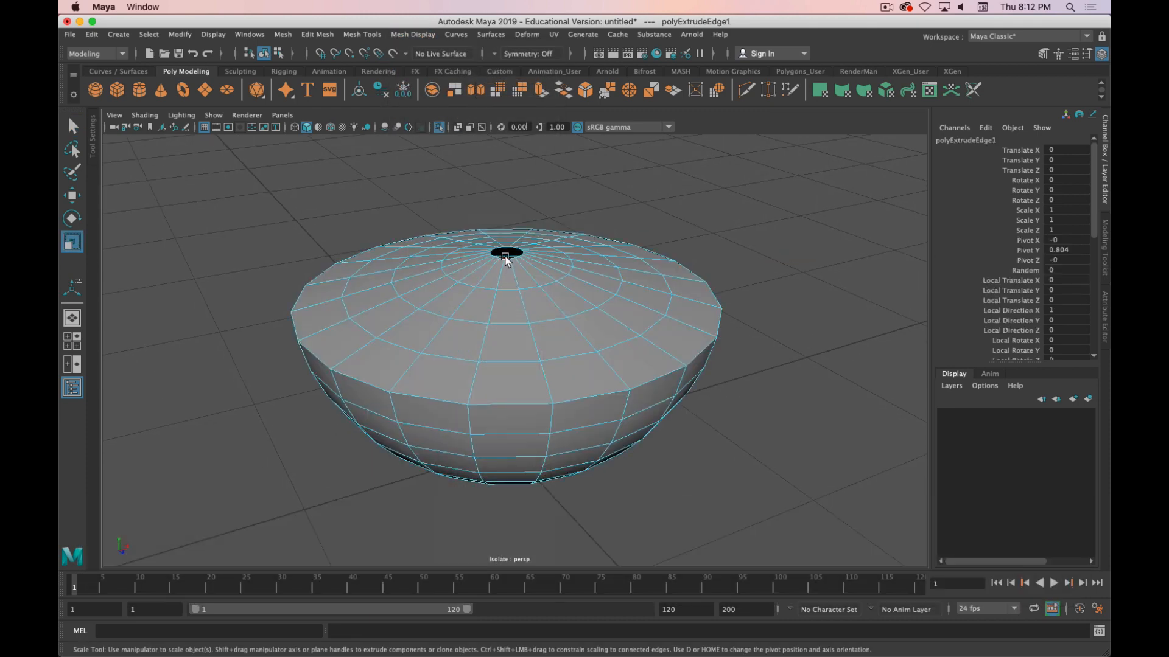
pyautogui.doubleClick(507, 258)
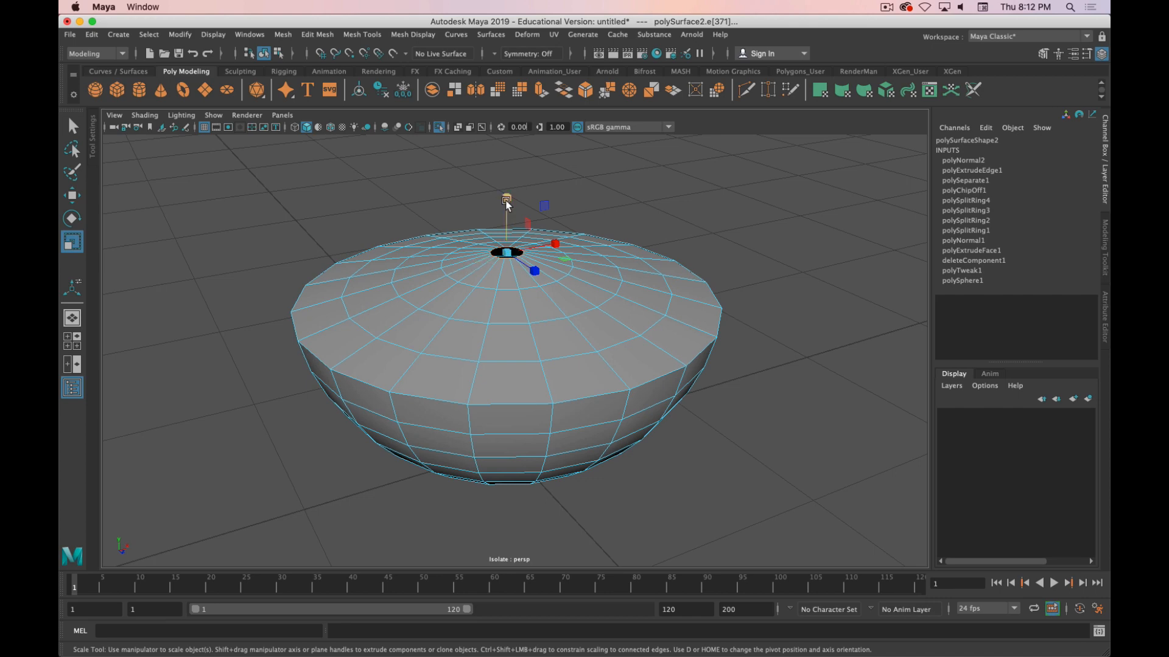
pyautogui.press('w')
pyautogui.keyDown('alt'); pyautogui.moveTo(483, 321); pyautogui.dragTo(494, 278); pyautogui.keyUp('alt')
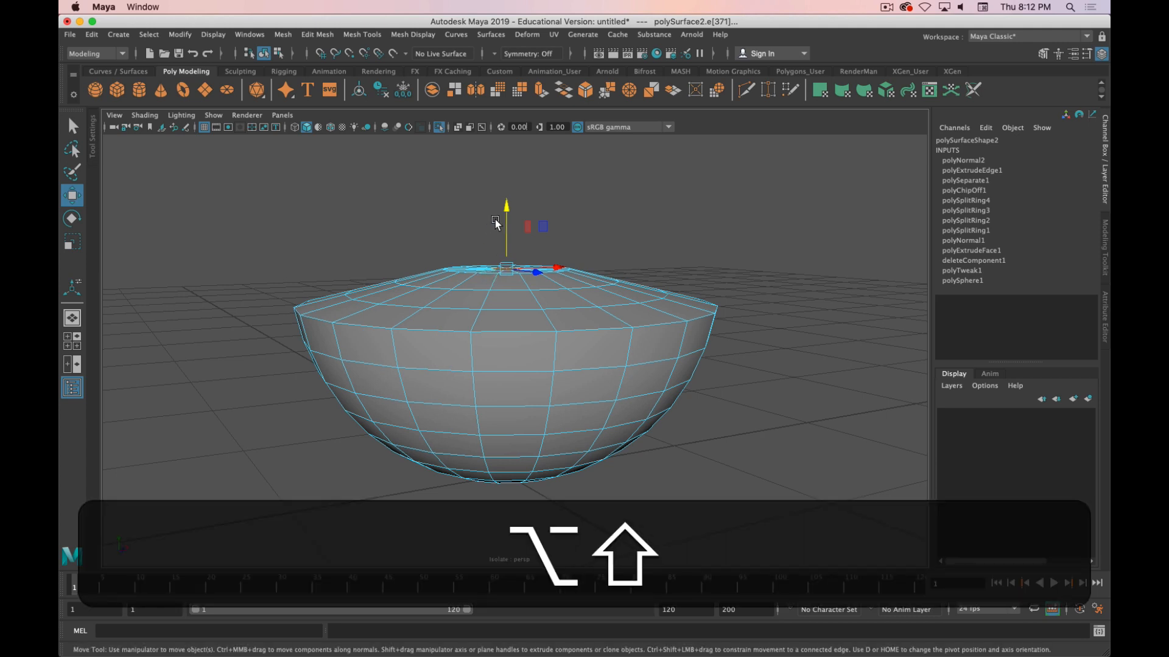
# Select the outermost extruded edge loop and lower it to the liquid's rim height in a wireframe front view
pyautogui.doubleClick(506, 311)
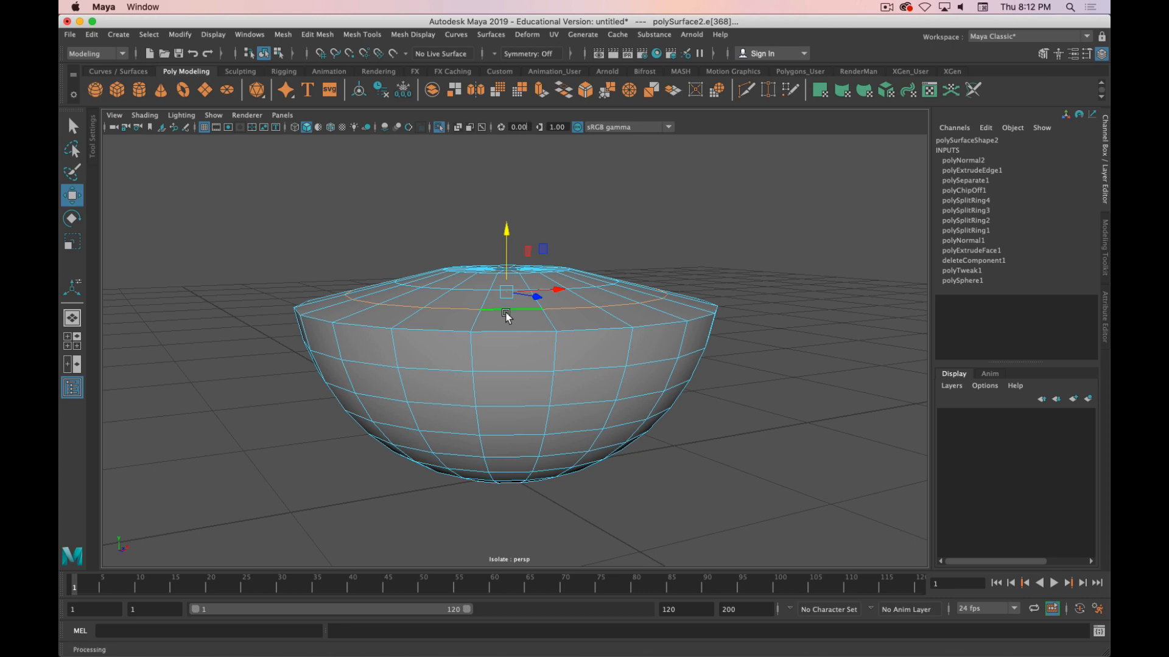
pyautogui.press('space')
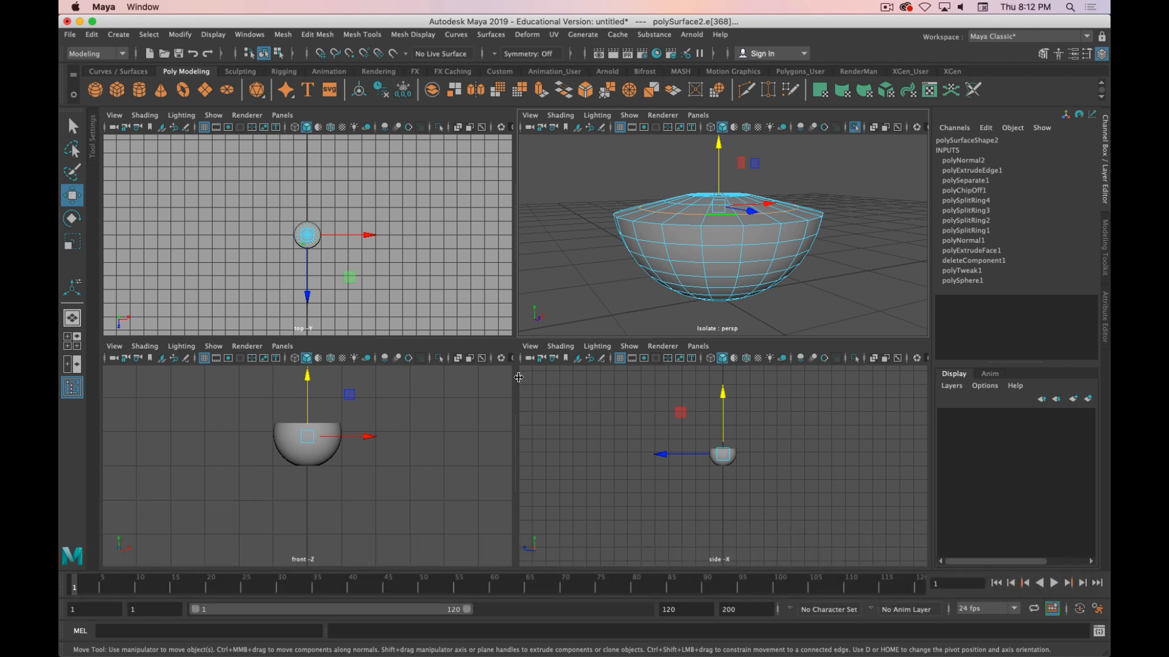
pyautogui.scroll(5, 334, 401)
pyautogui.press('4')
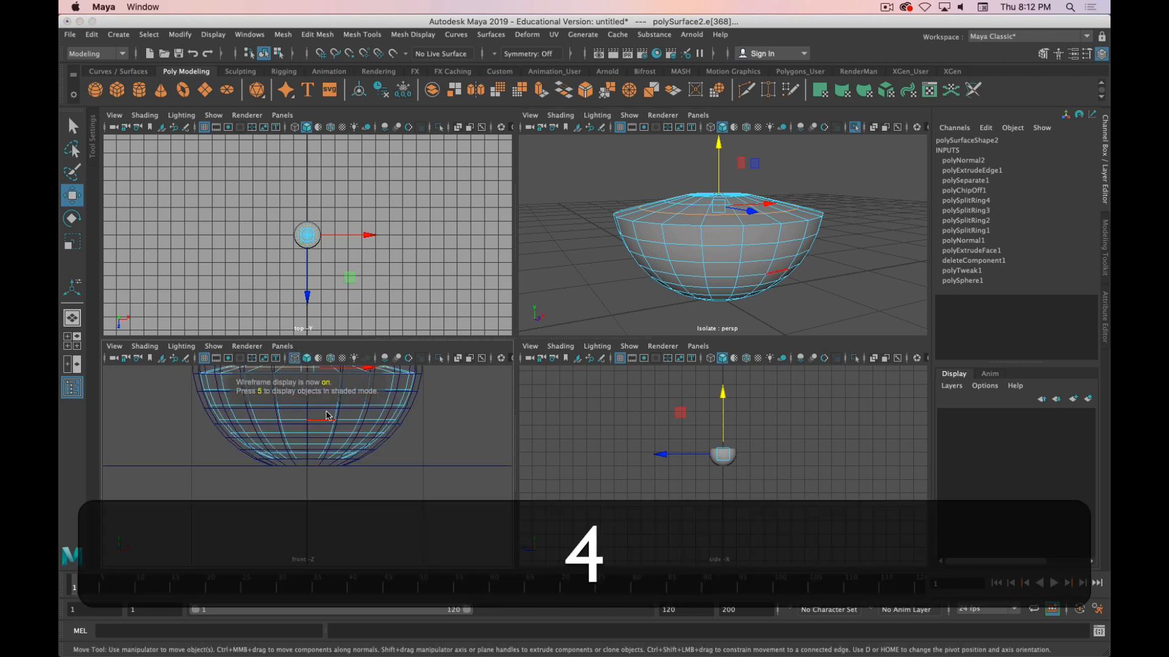
pyautogui.keyDown('alt'); pyautogui.moveTo(337, 422); pyautogui.dragTo(370, 496, button='middle'); pyautogui.keyUp('alt')
pyautogui.scroll(5, 347, 473)
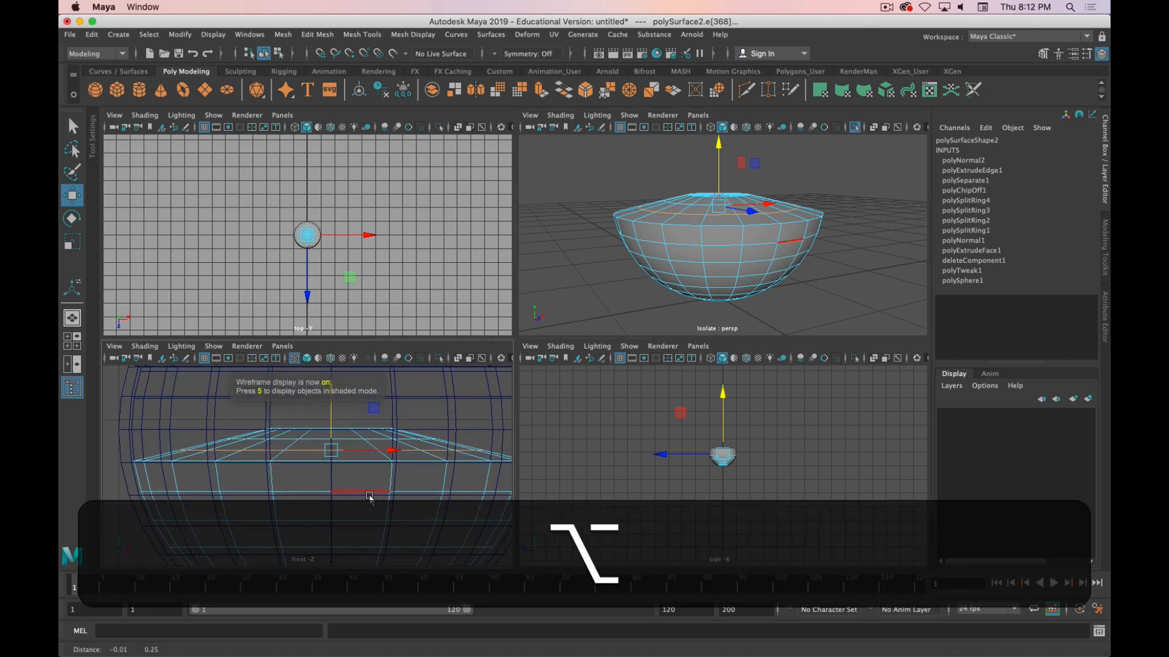
pyautogui.moveTo(334, 412); pyautogui.dragTo(327, 421)
# Lower the next two edge loops toward the center, one after the other, to the liquid's rim height
pyautogui.doubleClick(686, 208)
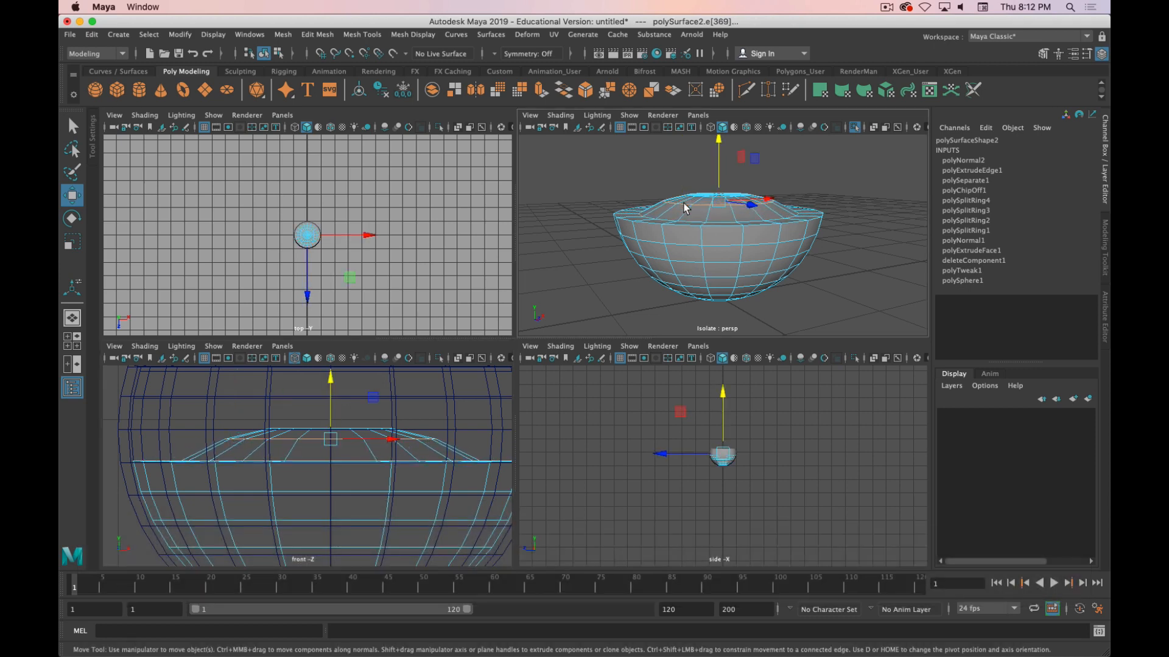
pyautogui.moveTo(719, 152); pyautogui.dragTo(719, 159)
pyautogui.doubleClick(335, 428)
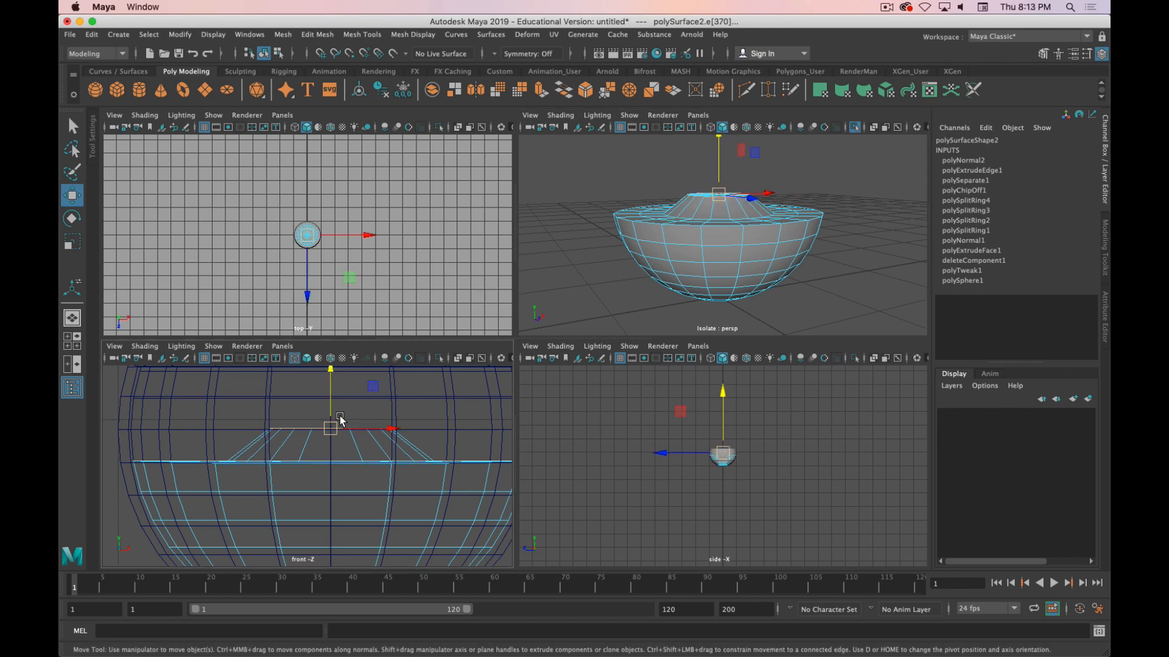
pyautogui.moveTo(332, 373); pyautogui.dragTo(338, 408)
# Select the innermost edge loop around the opening and lower it to the rim height to flatten the top
pyautogui.click(715, 195)
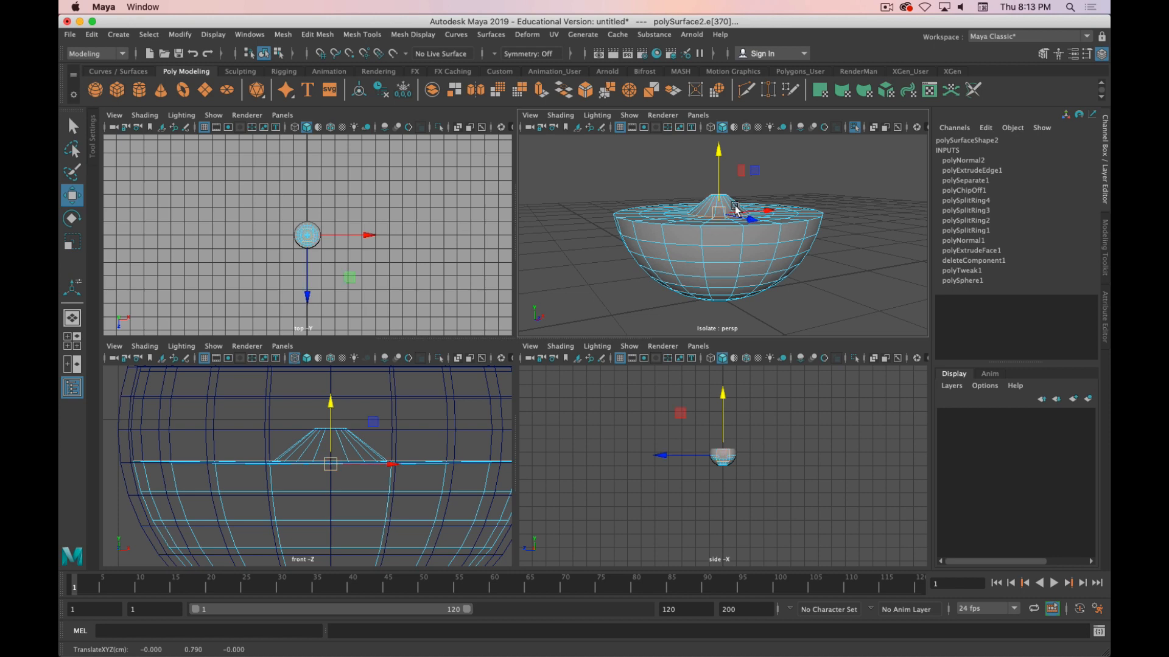
pyautogui.scroll(10, 739, 200)
pyautogui.keyDown('alt'); pyautogui.moveTo(741, 192); pyautogui.dragTo(747, 265, button='middle'); pyautogui.keyUp('alt')
pyautogui.keyDown('alt'); pyautogui.moveTo(747, 268); pyautogui.dragTo(726, 258); pyautogui.keyUp('alt')
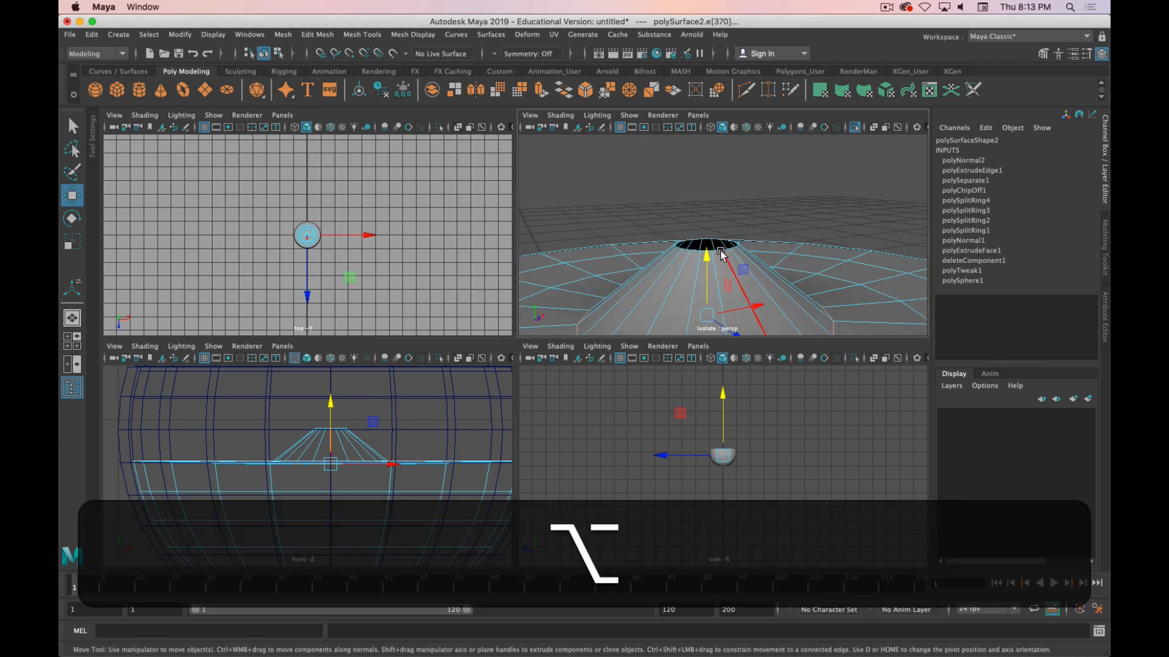
pyautogui.doubleClick(716, 250)
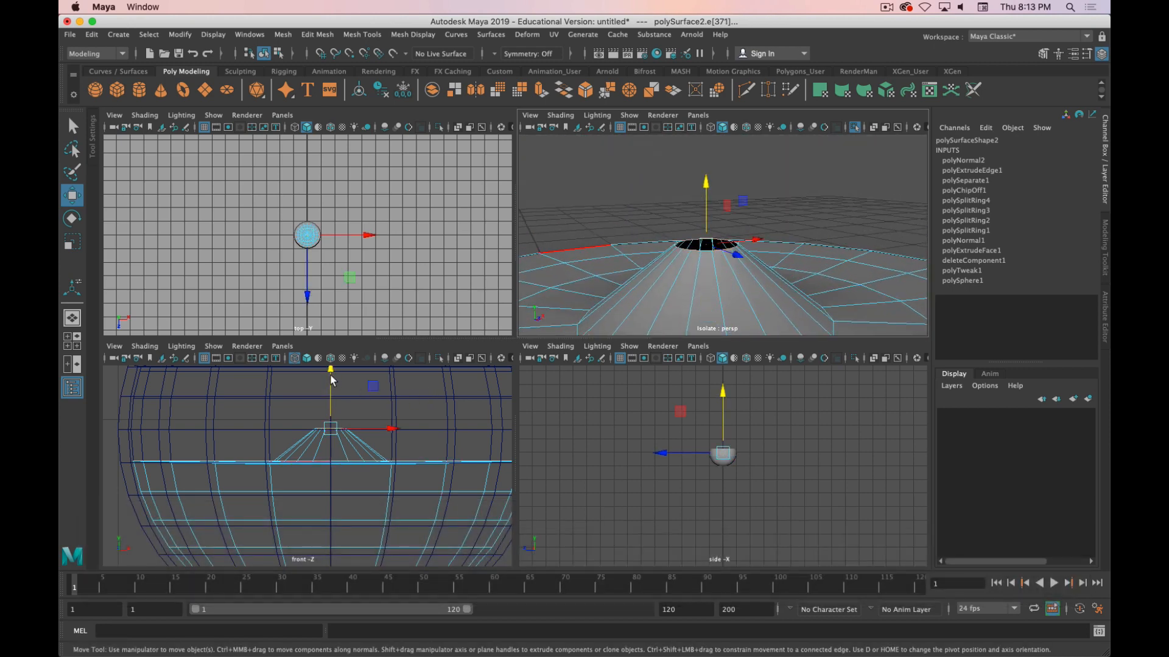
pyautogui.moveTo(332, 380); pyautogui.dragTo(333, 415)
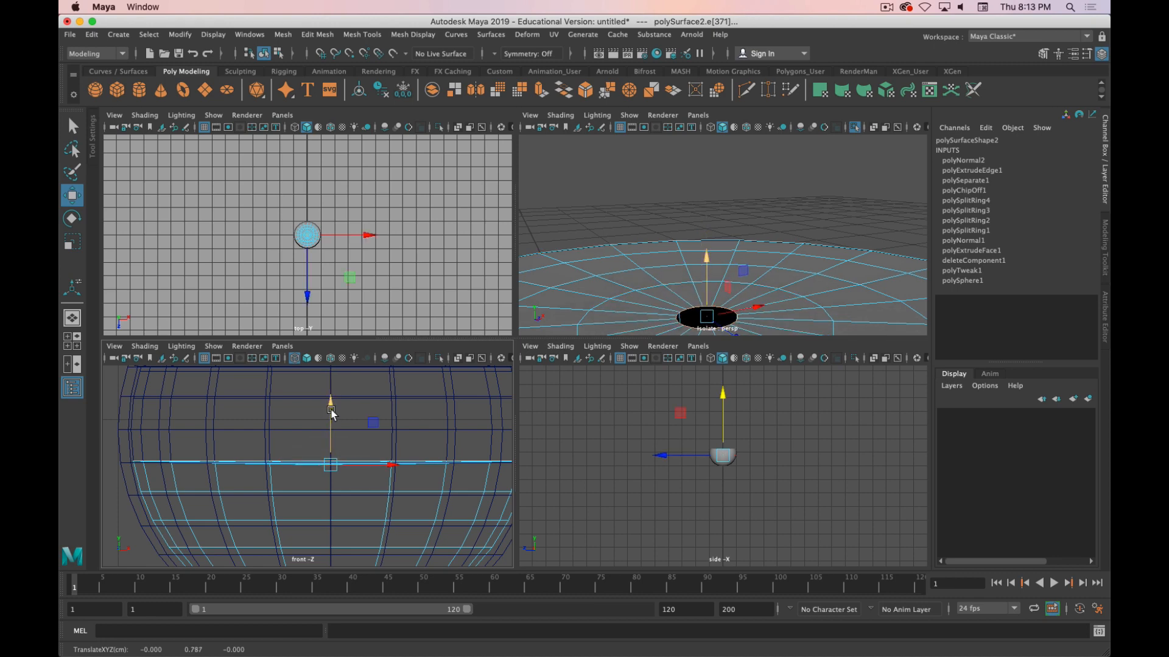
# Bridge the matching border edges on opposite sides of the liquid's central opening to form a strip across the hole
pyautogui.keyDown('alt'); pyautogui.moveTo(827, 304); pyautogui.dragTo(731, 238); pyautogui.keyUp('alt')
pyautogui.press('space')
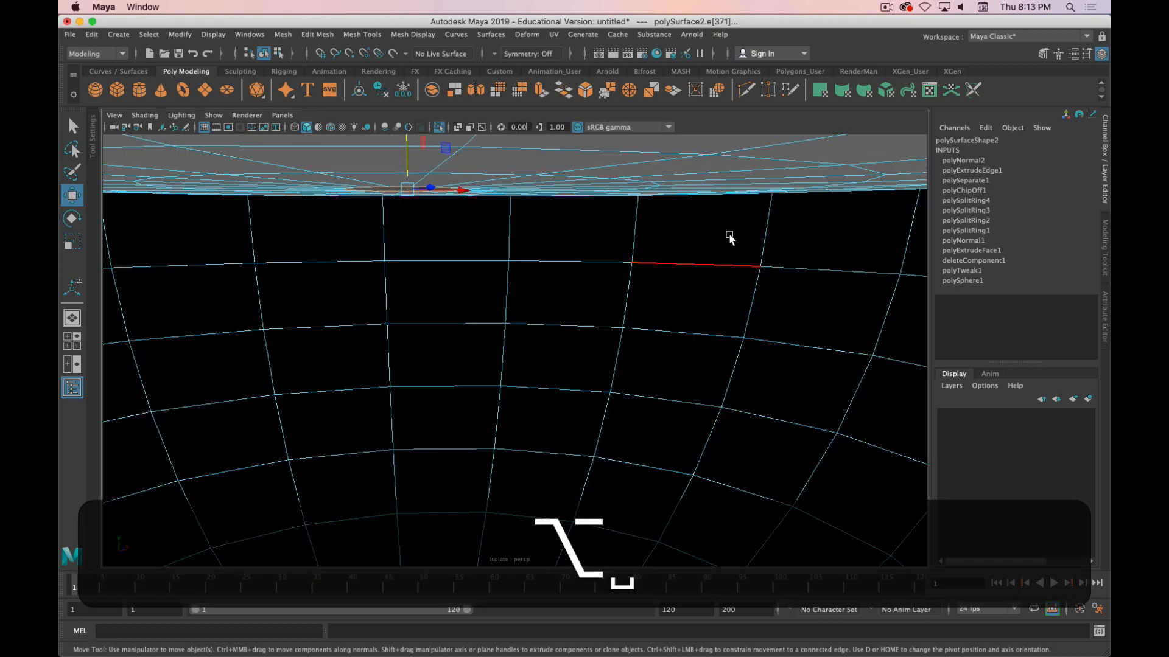
pyautogui.keyDown('alt'); pyautogui.moveTo(555, 264); pyautogui.dragTo(515, 336); pyautogui.keyUp('alt')
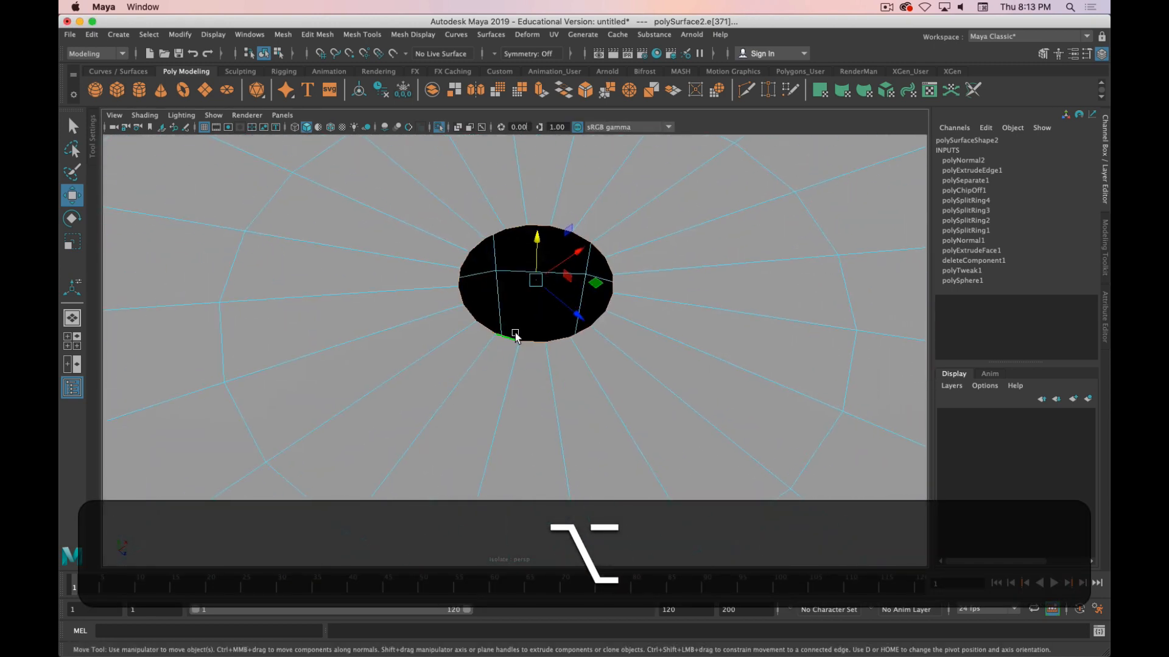
pyautogui.click(534, 339)
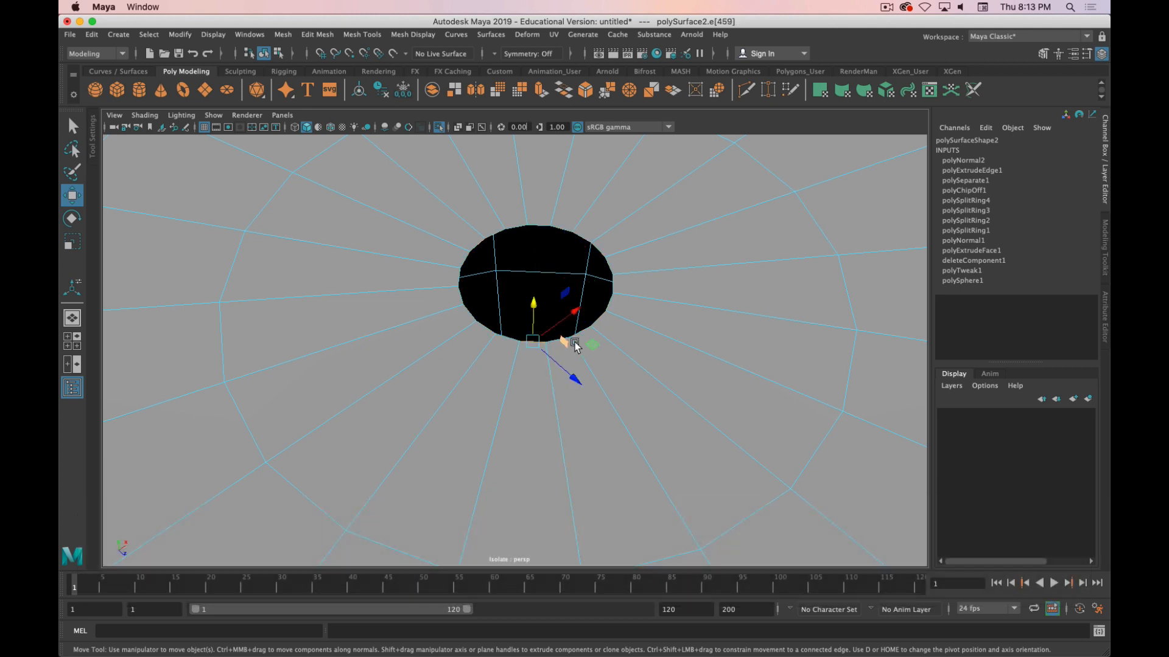
pyautogui.press('q')
pyautogui.click(530, 343)
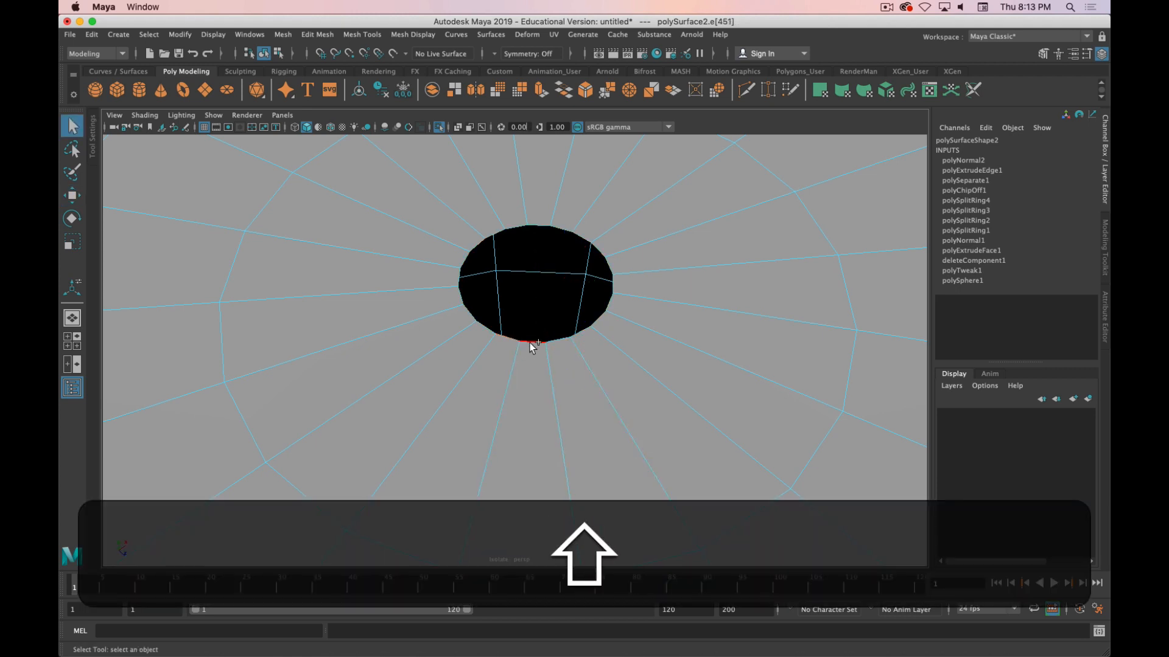
pyautogui.keyDown('shift'); pyautogui.click(563, 343); pyautogui.keyUp('shift')
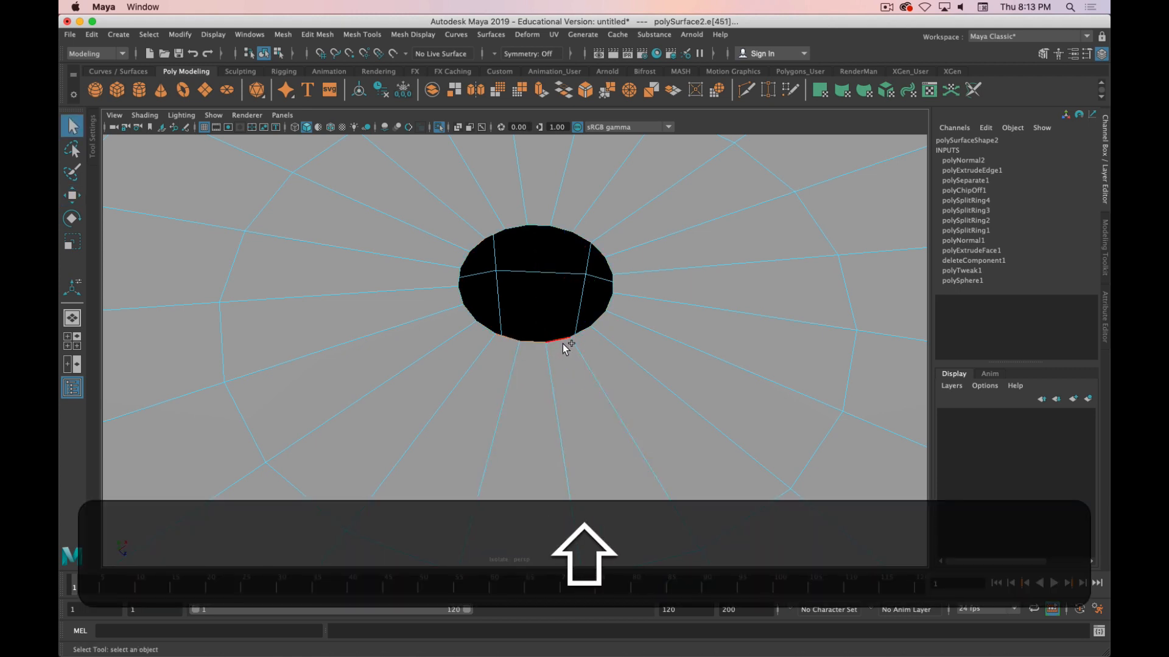
pyautogui.keyDown('shift'); pyautogui.click(514, 227); pyautogui.keyUp('shift')
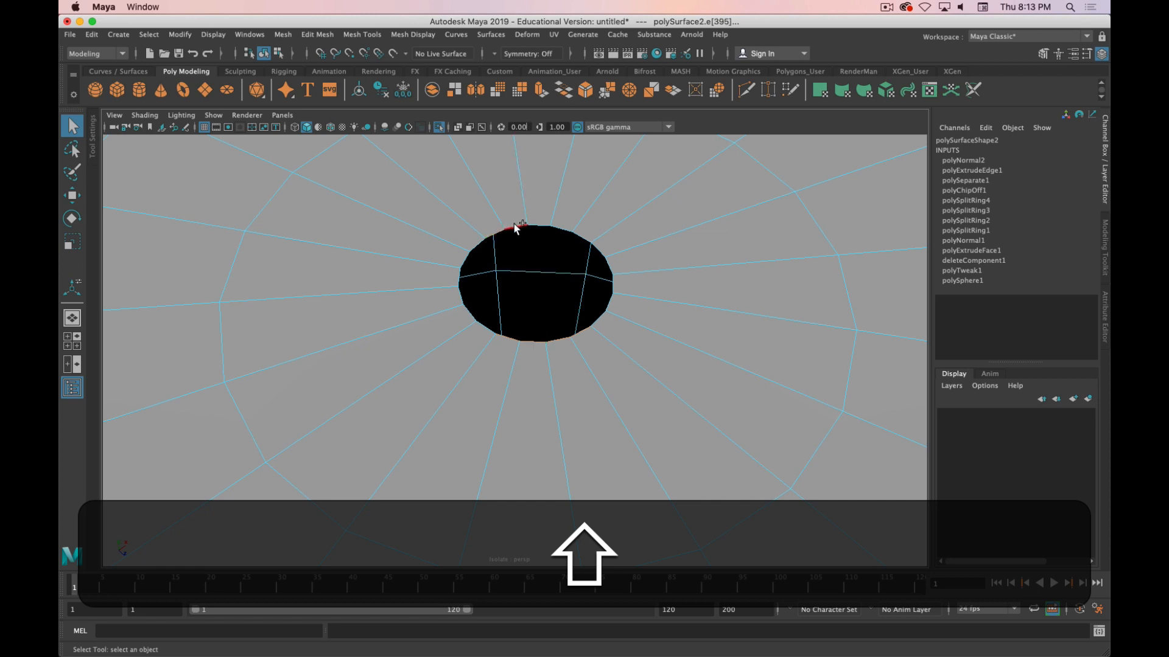
pyautogui.keyDown('shift'); pyautogui.click(564, 224); pyautogui.keyUp('shift')
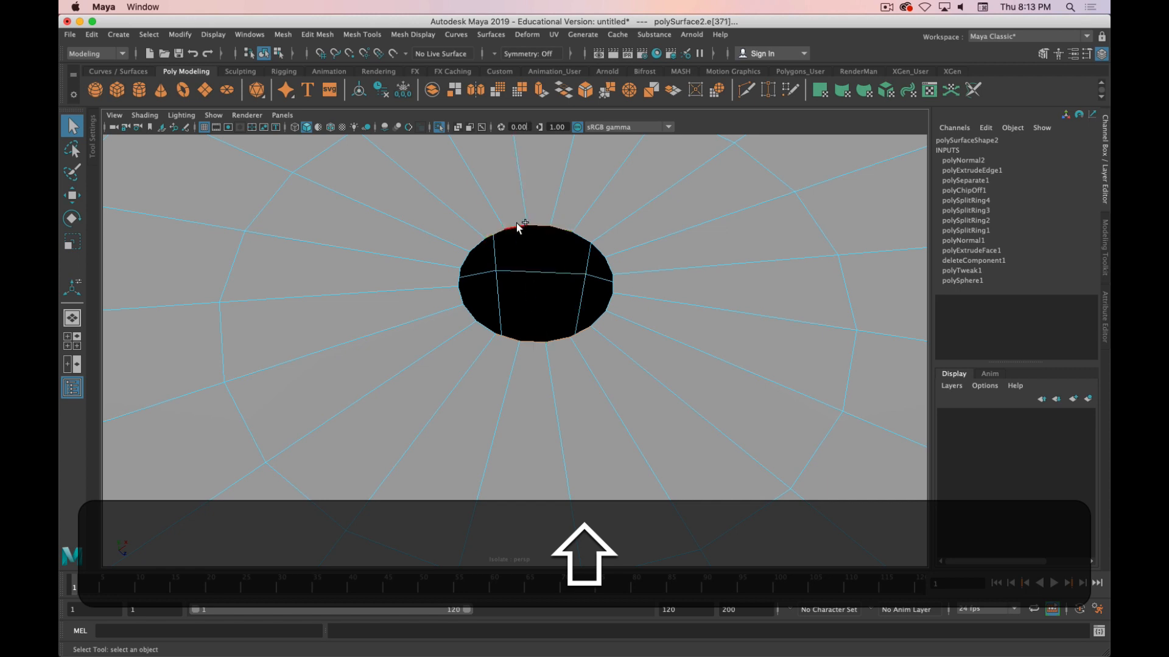
pyautogui.keyDown('shift'); pyautogui.moveTo(517, 224); pyautogui.dragTo(487, 376, button='right'); pyautogui.keyUp('shift')
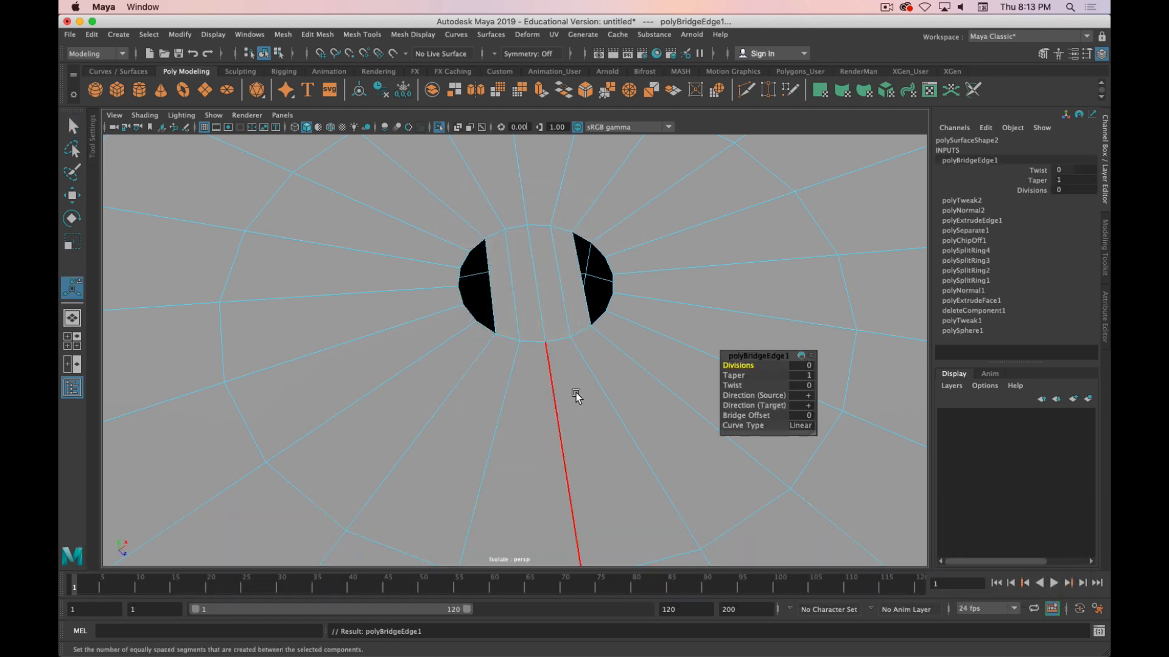
# Insert 3 edge loops across the bridged strip using the Insert Edge Loop Tool's multiple edge loops option
pyautogui.keyDown('alt'); pyautogui.moveTo(574, 391); pyautogui.dragTo(658, 394); pyautogui.keyUp('alt')
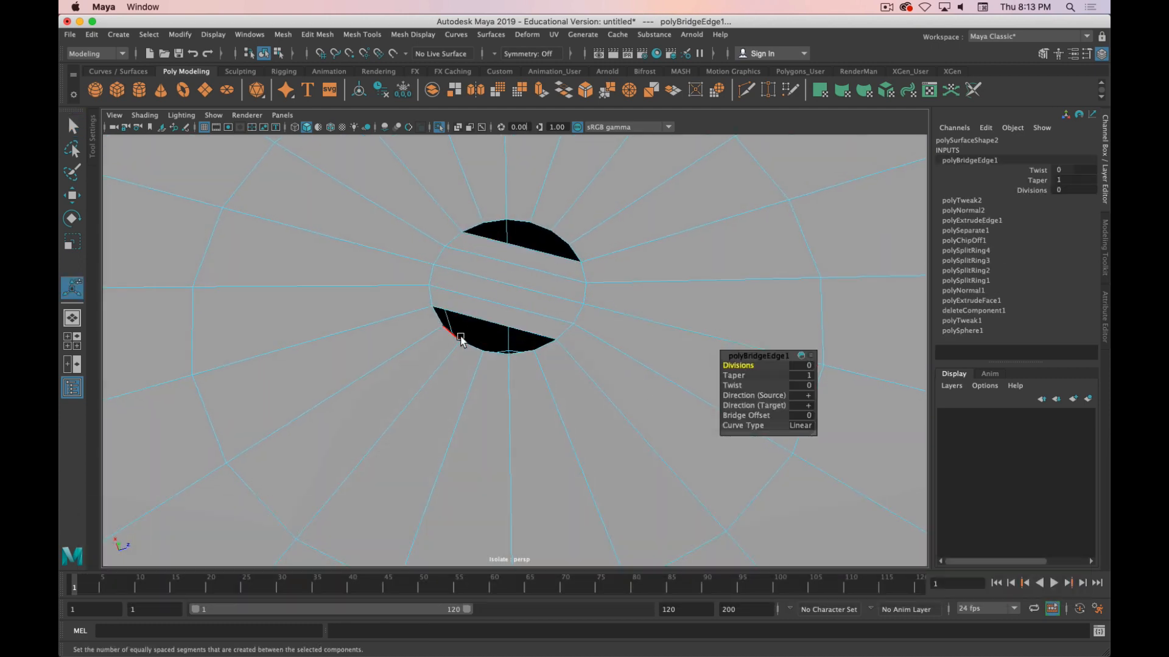
pyautogui.keyDown('shift'); pyautogui.moveTo(502, 304); pyautogui.dragTo(503, 305, button='right'); pyautogui.keyUp('shift')
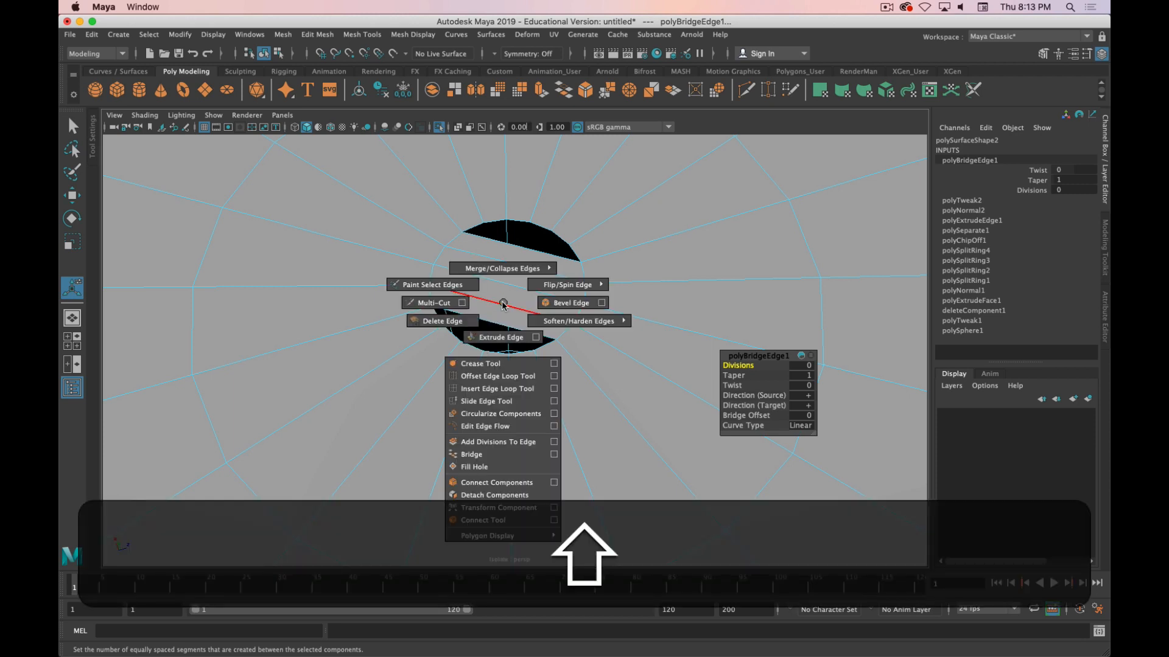
pyautogui.click(554, 389)
pyautogui.click(182, 212)
pyautogui.moveTo(190, 239); pyautogui.dragTo(164, 240)
pyautogui.write('3')
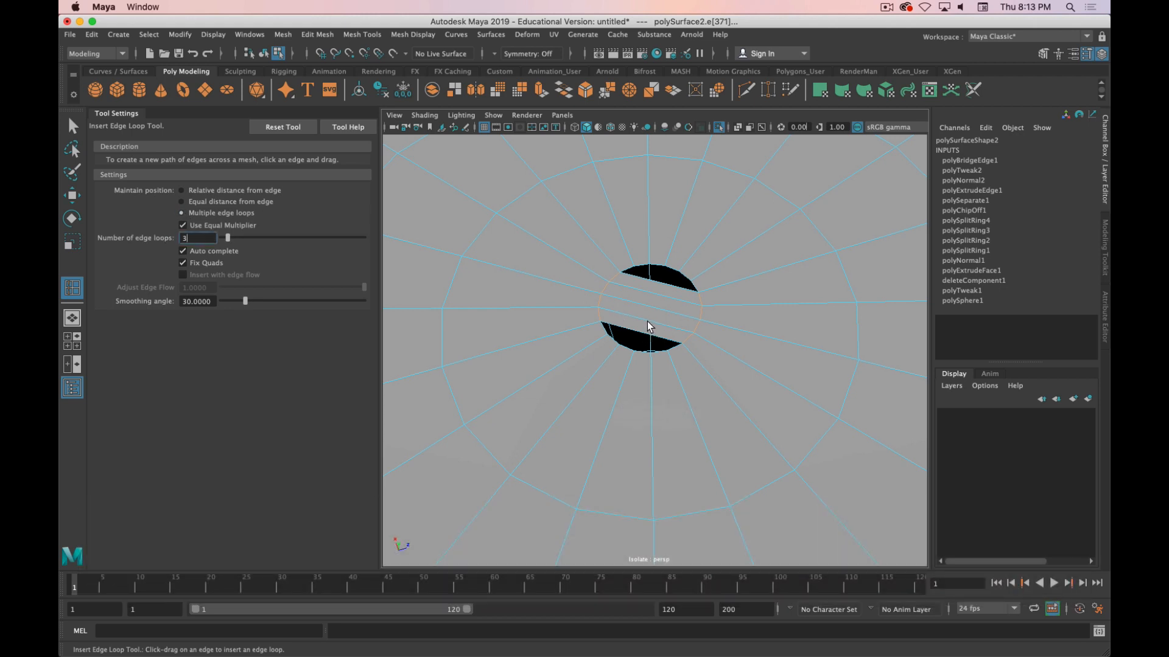
pyautogui.click(647, 321)
pyautogui.press('w')
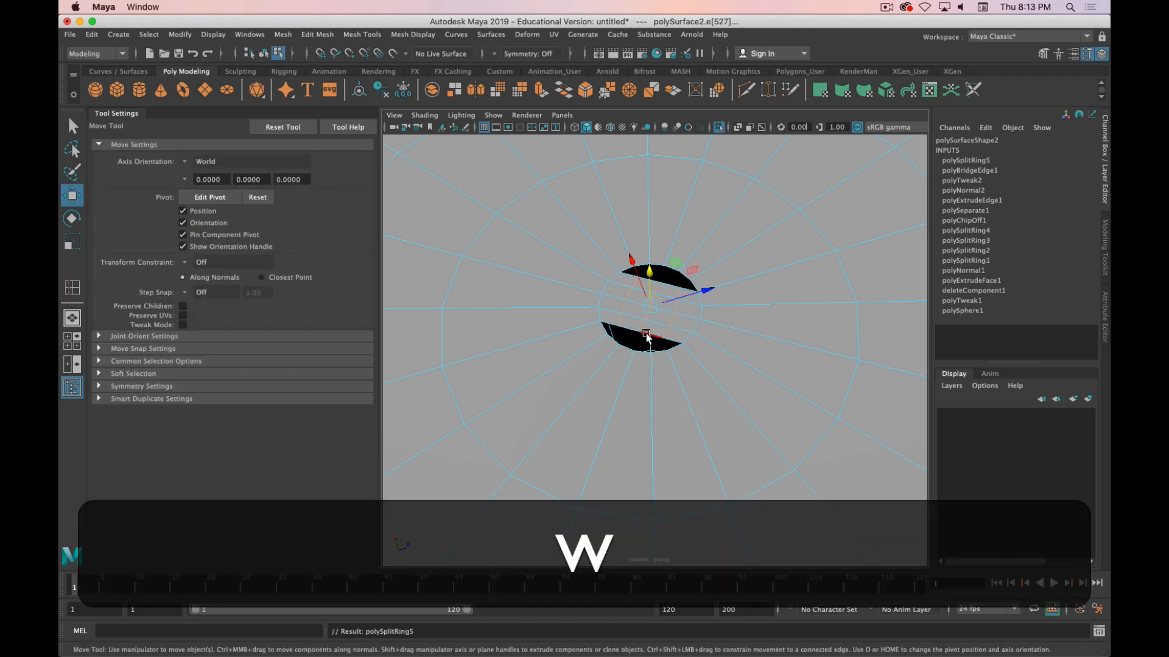
# Bridge the strip's side edges to the facing border edges of the opening to close one of the two remaining gaps
pyautogui.moveTo(647, 300); pyautogui.dragTo(642, 263, button='right')
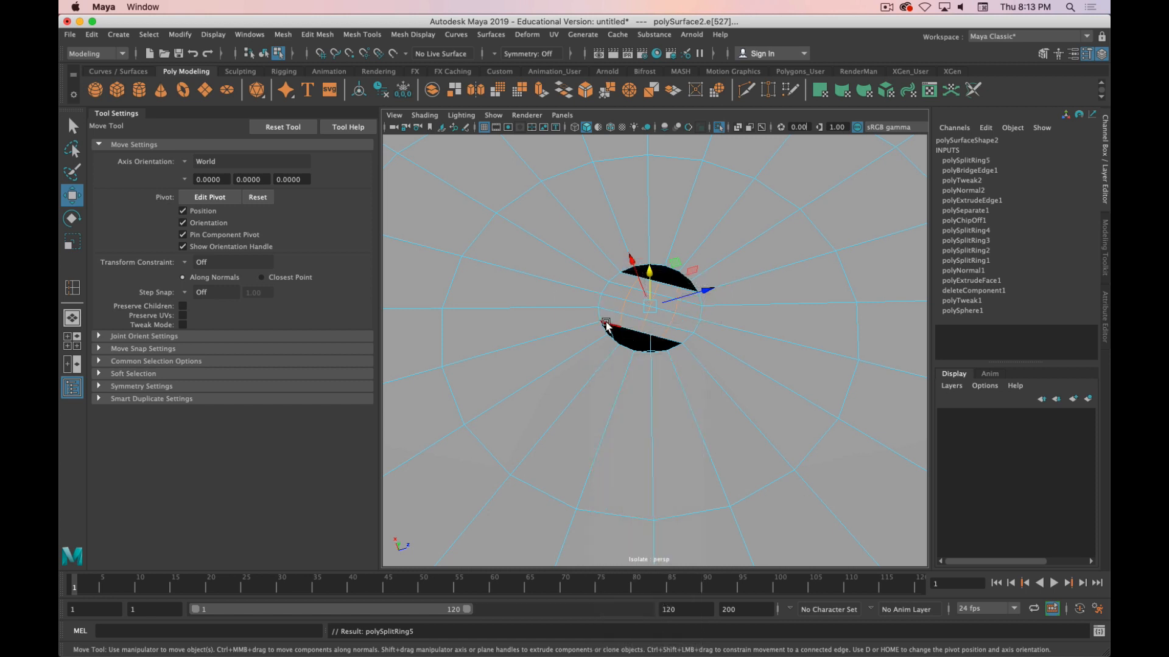
pyautogui.click(608, 324)
pyautogui.hotkey('shift', 'q')
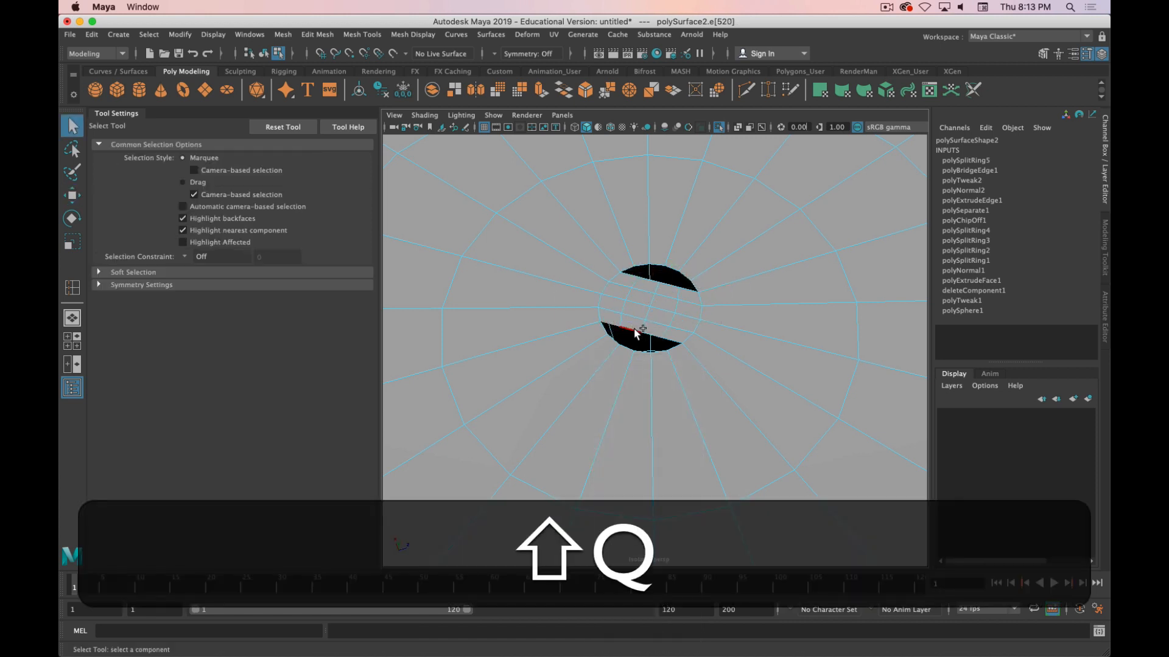
pyautogui.keyDown('shift'); pyautogui.click(637, 332); pyautogui.keyUp('shift')
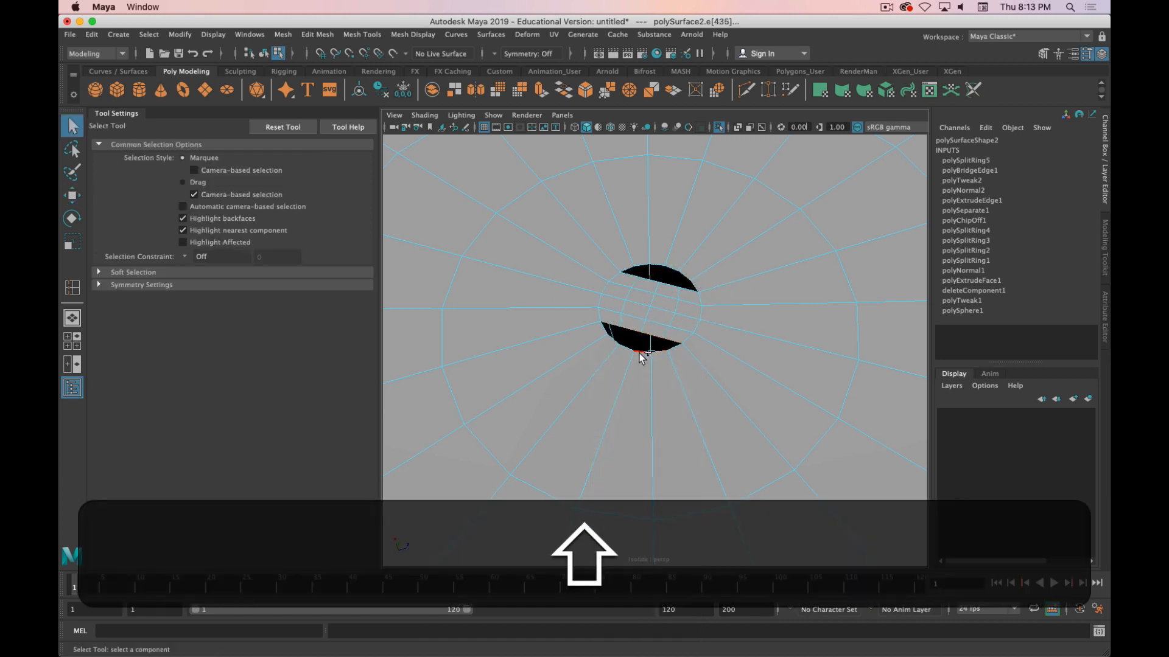
pyautogui.keyDown('shift'); pyautogui.click(613, 342); pyautogui.keyUp('shift')
pyautogui.keyDown('shift'); pyautogui.moveTo(612, 342); pyautogui.dragTo(606, 492, button='right'); pyautogui.keyUp('shift')
# Select the strip and border edges around the last gap and bridge them to close the liquid's top surface
pyautogui.keyDown('alt'); pyautogui.moveTo(687, 360); pyautogui.dragTo(705, 314); pyautogui.keyUp('alt')
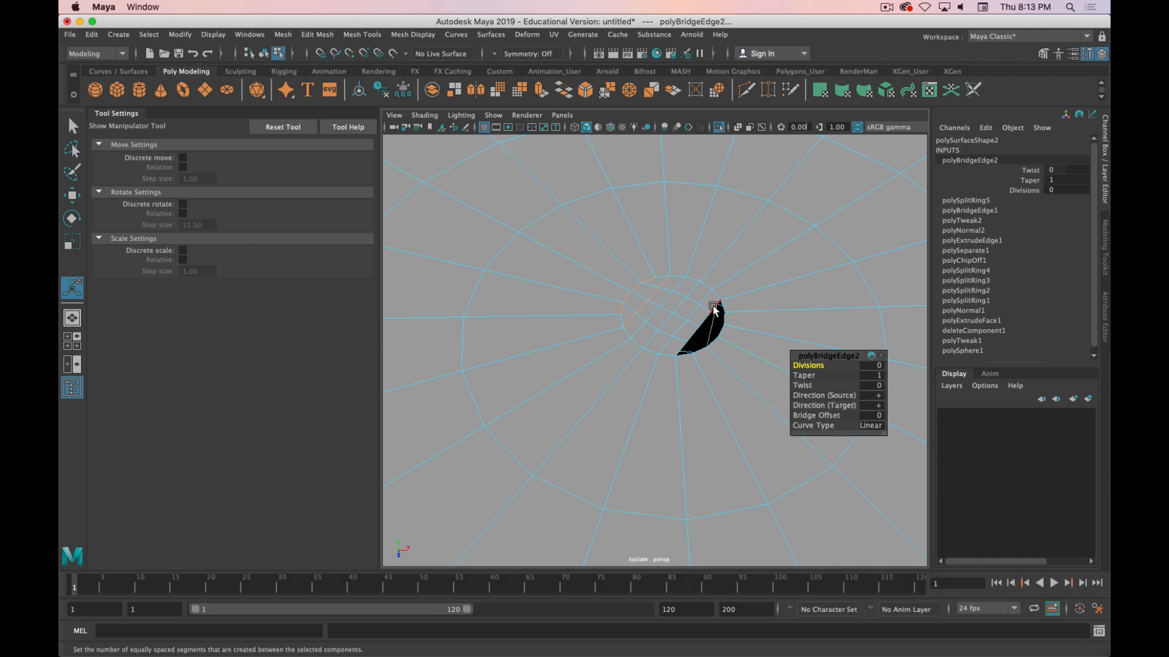
pyautogui.keyDown('shift'); pyautogui.click(701, 321); pyautogui.keyUp('shift')
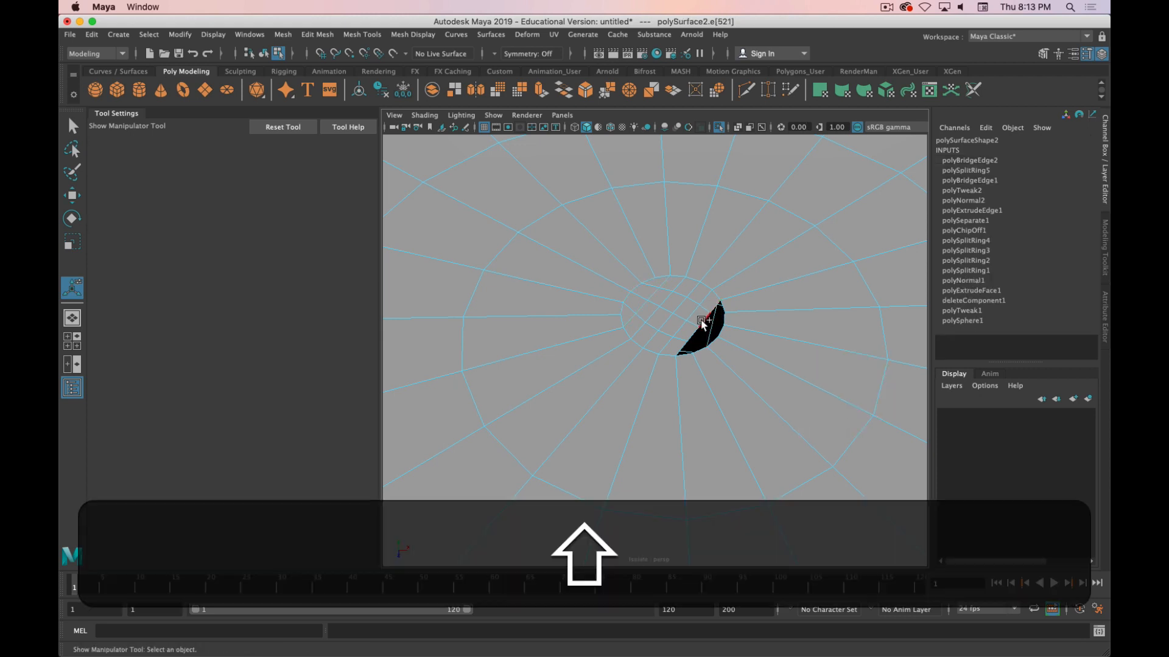
pyautogui.keyDown('shift'); pyautogui.click(698, 357); pyautogui.keyUp('shift')
pyautogui.keyDown('shift'); pyautogui.click(702, 350); pyautogui.keyUp('shift')
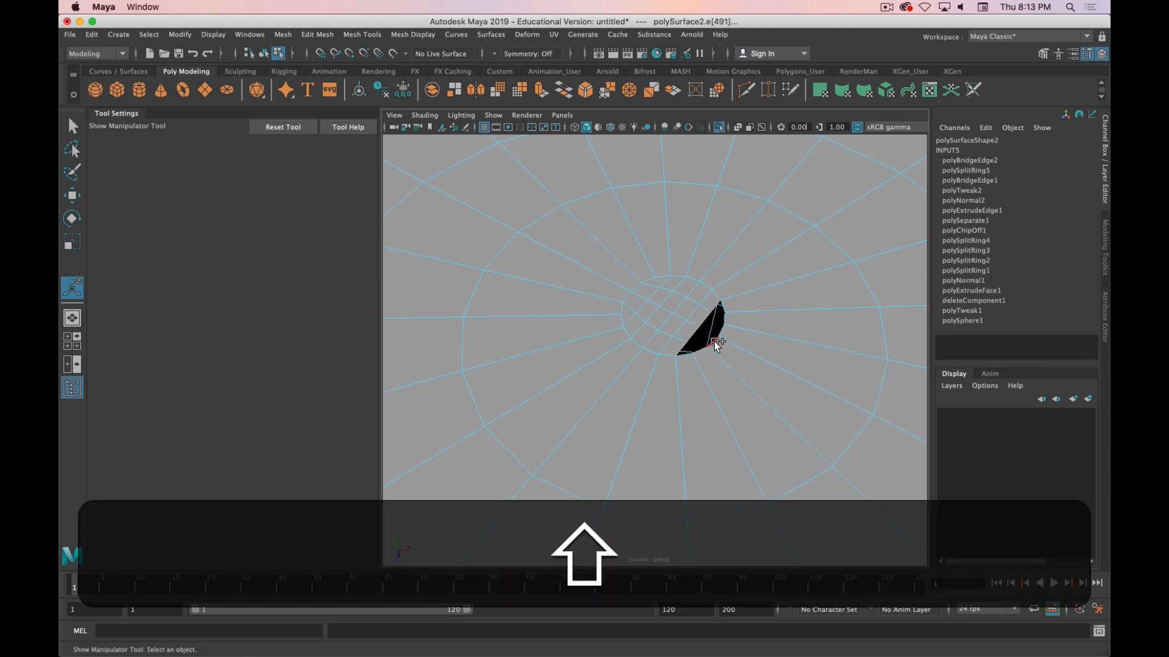
pyautogui.keyDown('shift'); pyautogui.click(714, 342); pyautogui.keyUp('shift')
pyautogui.keyDown('shift'); pyautogui.moveTo(725, 321); pyautogui.dragTo(721, 471, button='right'); pyautogui.keyUp('shift')
# Turn off isolate select to show the glass bowl around the liquid, and hide the tool settings
pyautogui.moveTo(604, 364)
pyautogui.keyDown('alt'); pyautogui.mouseDown()
pyautogui.moveTo(634, 323)
pyautogui.moveTo(611, 331)
pyautogui.moveTo(616, 318)
pyautogui.moveTo(589, 347)
pyautogui.mouseUp(); pyautogui.keyUp('alt')
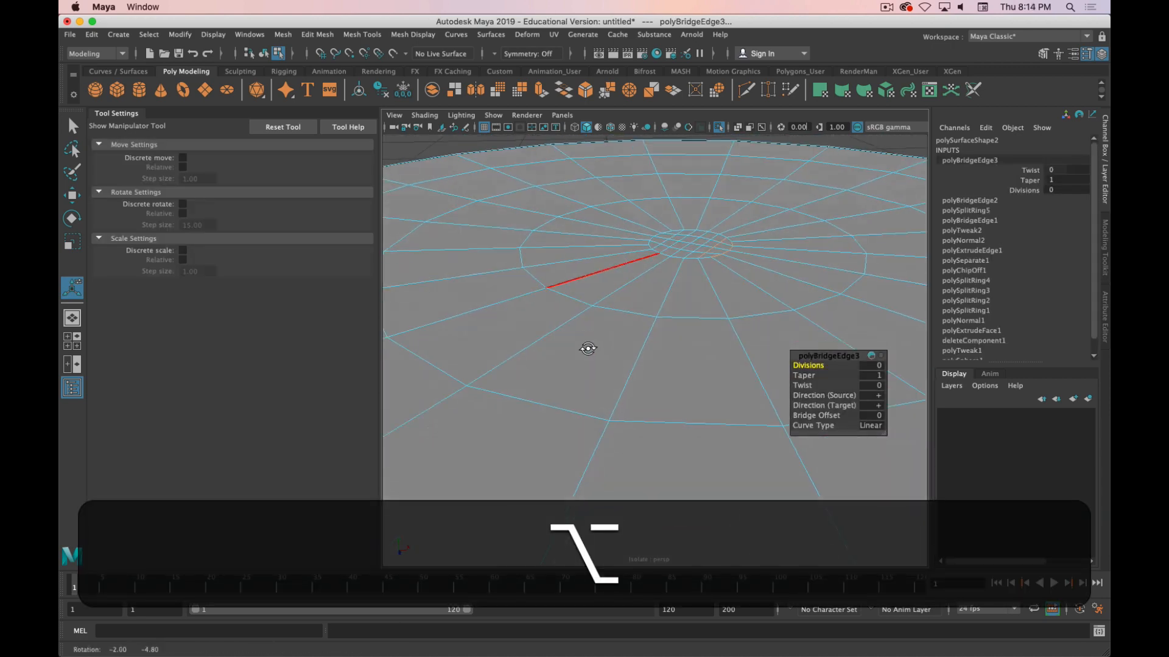
pyautogui.keyDown('alt'); pyautogui.moveTo(630, 314); pyautogui.dragTo(641, 402, button='right'); pyautogui.keyUp('alt')
pyautogui.keyDown('alt'); pyautogui.moveTo(641, 401); pyautogui.dragTo(633, 384); pyautogui.keyUp('alt')
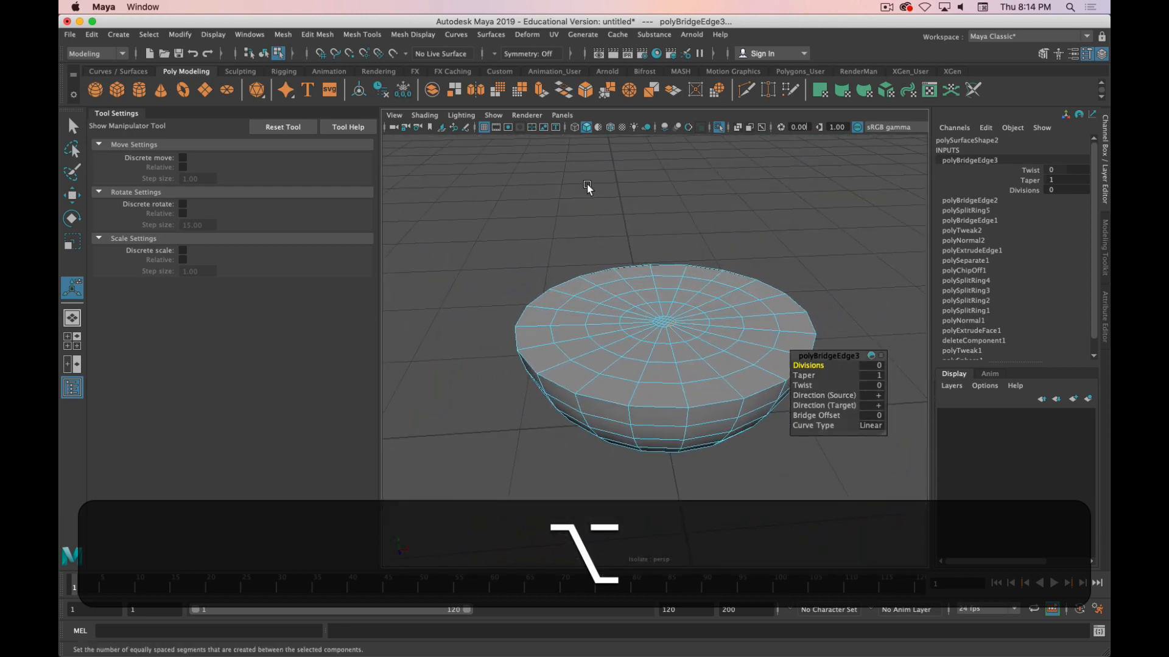
pyautogui.click(718, 126)
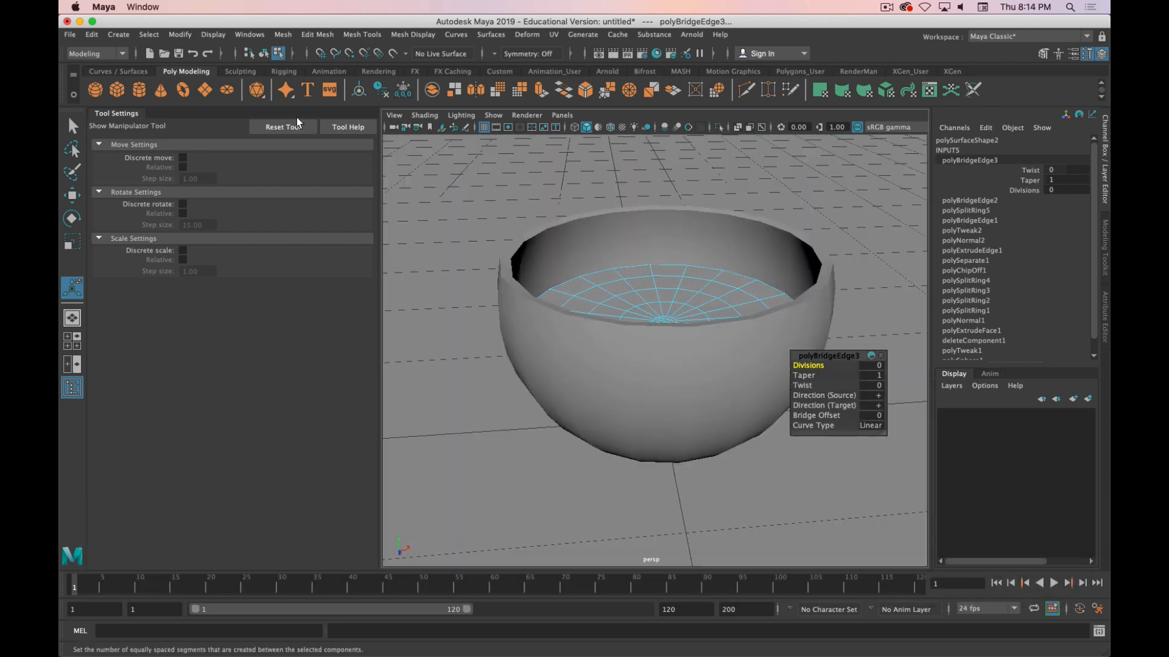
pyautogui.click(116, 114)
pyautogui.keyDown('alt'); pyautogui.moveTo(464, 348); pyautogui.dragTo(465, 366); pyautogui.keyUp('alt')
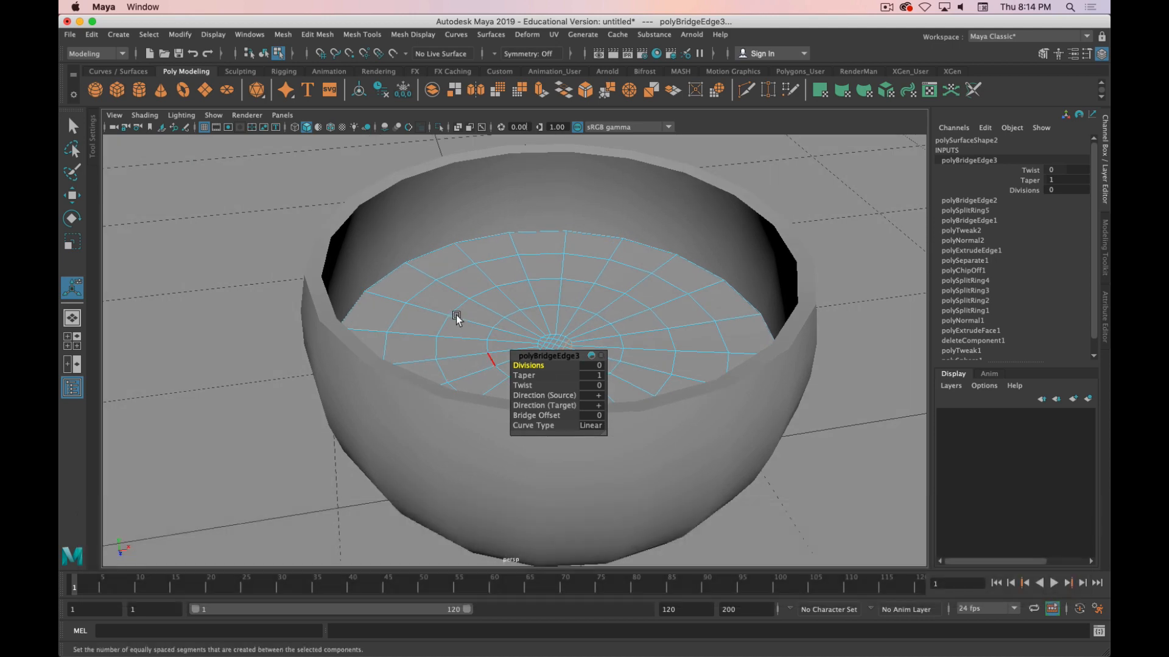
# Bring the browser into view, review the Arnold page's section on coincidental glass and liquid surfaces, and return to Maya
pyautogui.moveTo(61, 91); pyautogui.dragTo(1011, 43)
pyautogui.scroll(-3, 816, 303)
pyautogui.scroll(-10, 805, 297)
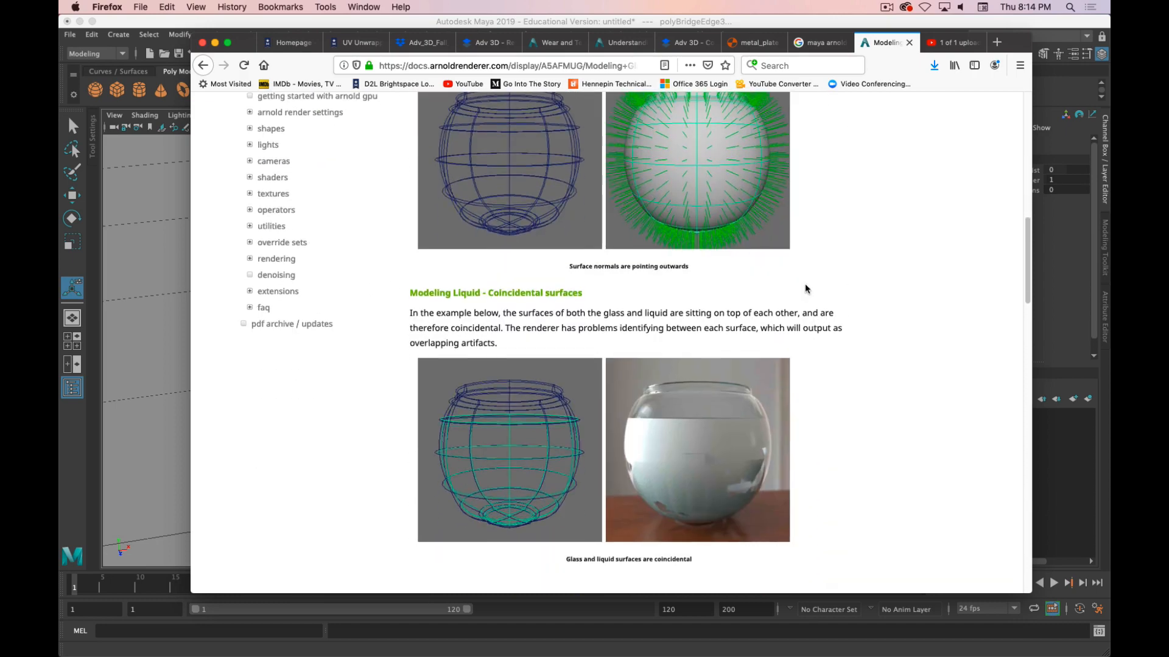
pyautogui.scroll(-2, 836, 283)
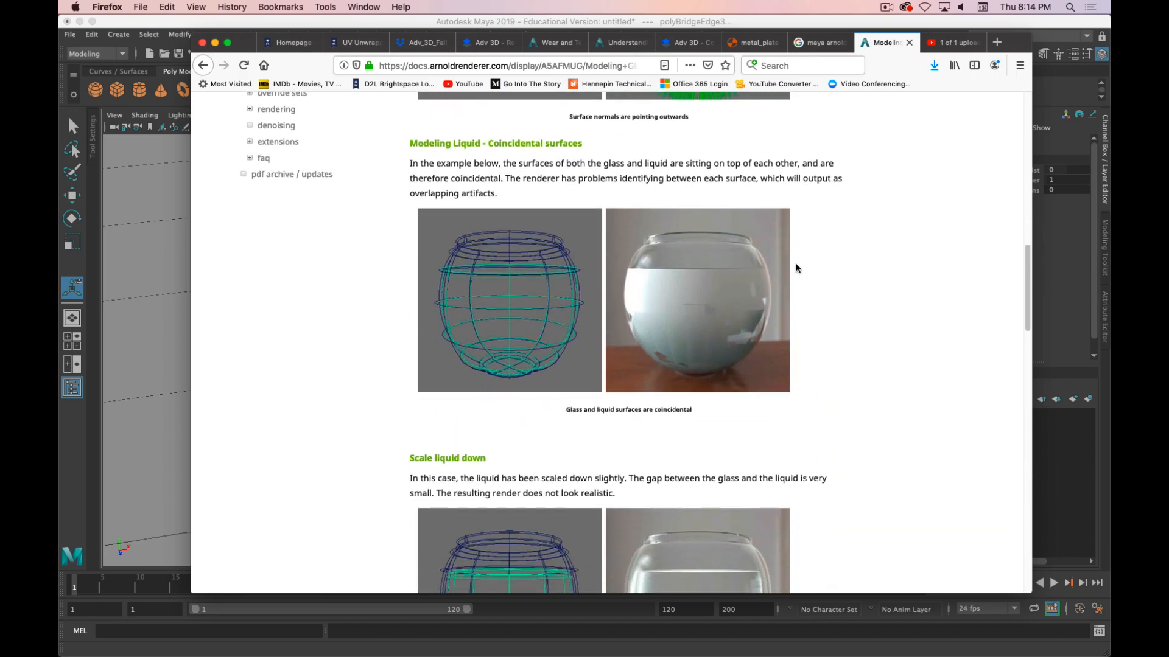
pyautogui.moveTo(1015, 43); pyautogui.dragTo(1068, 336)
pyautogui.click(569, 208)
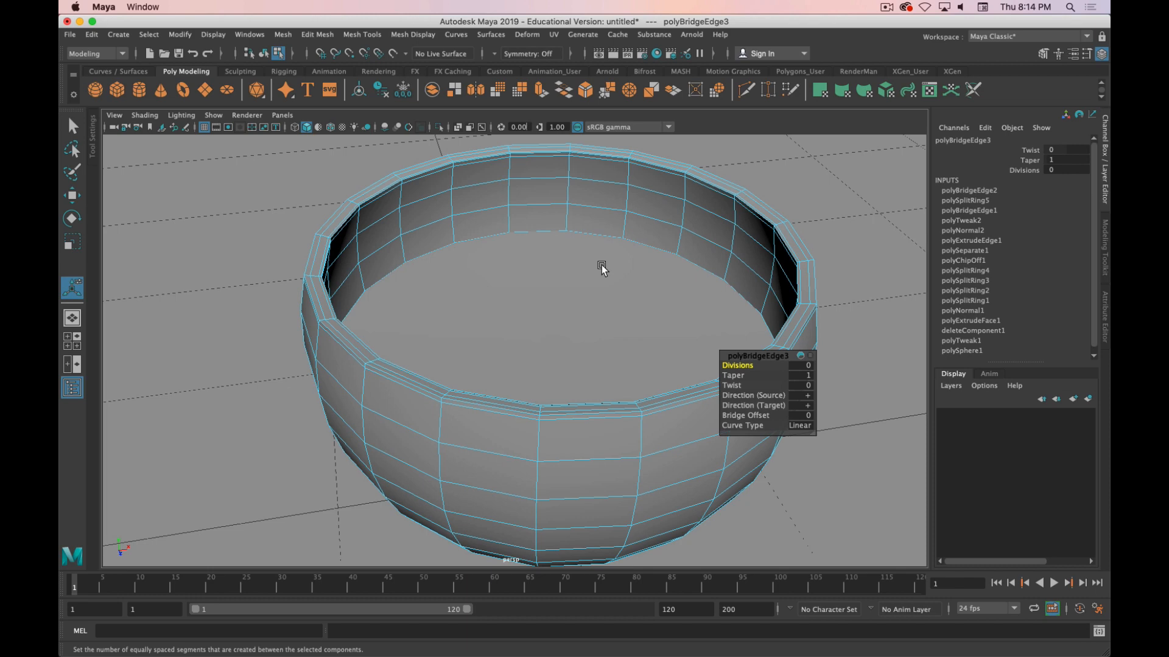
# Switch to Firefox and read the Arnold guidelines on scaling the liquid down or up, including the note about physically based modeling
pyautogui.press('super+Tab')
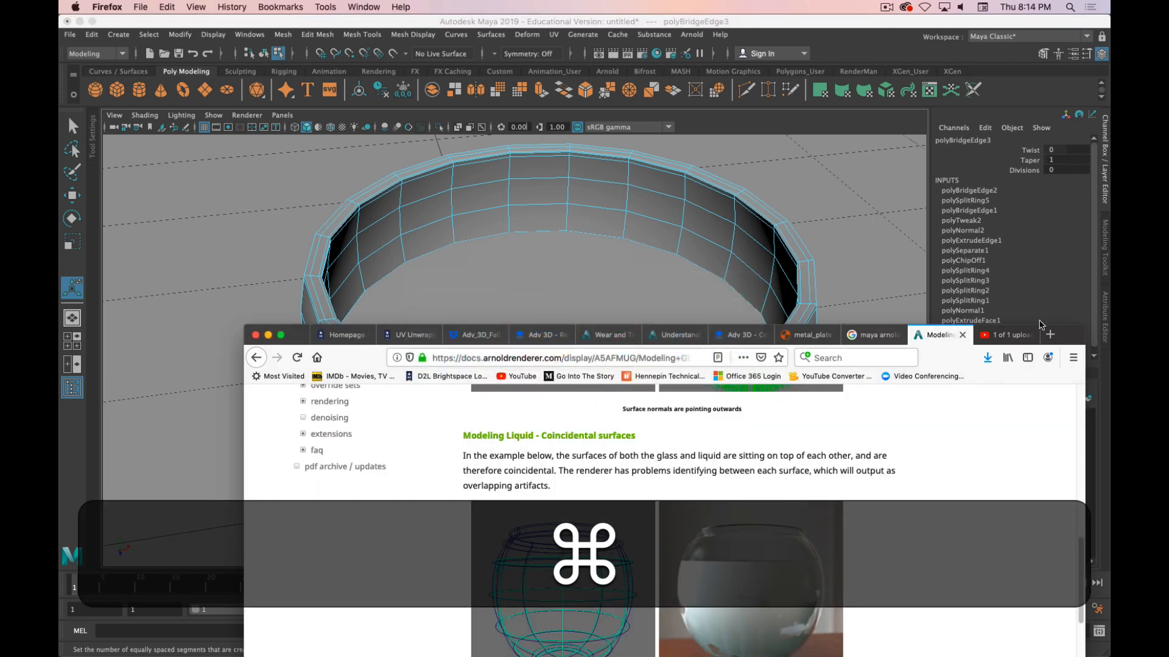
pyautogui.moveTo(1040, 327); pyautogui.dragTo(935, 18)
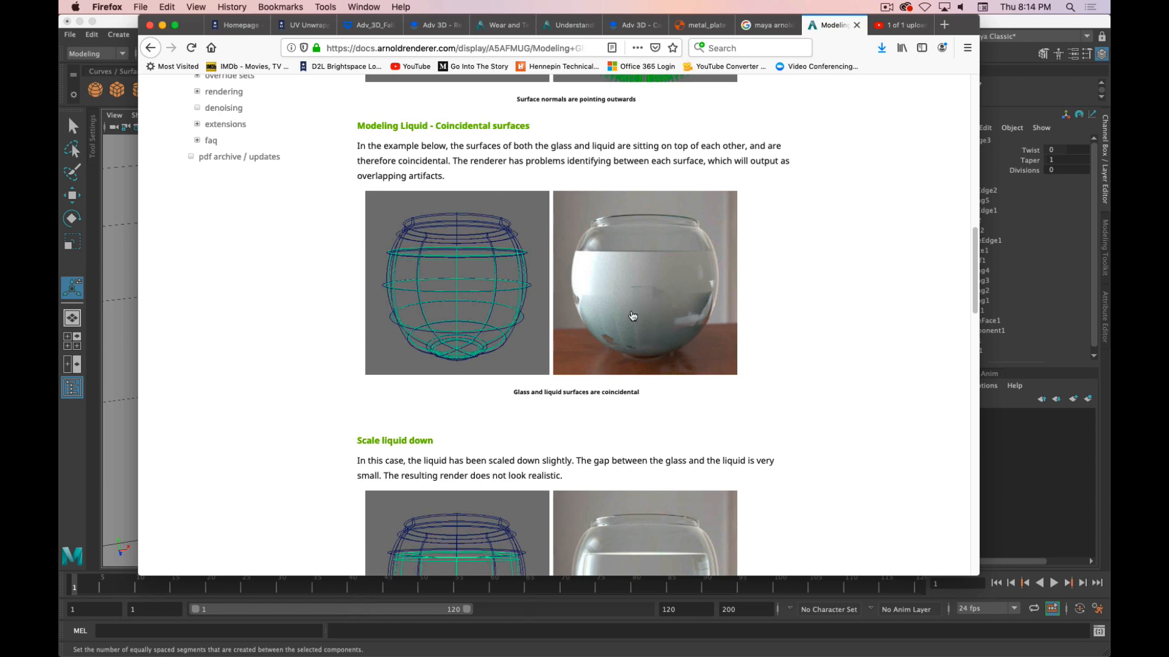
pyautogui.scroll(-5, 634, 313)
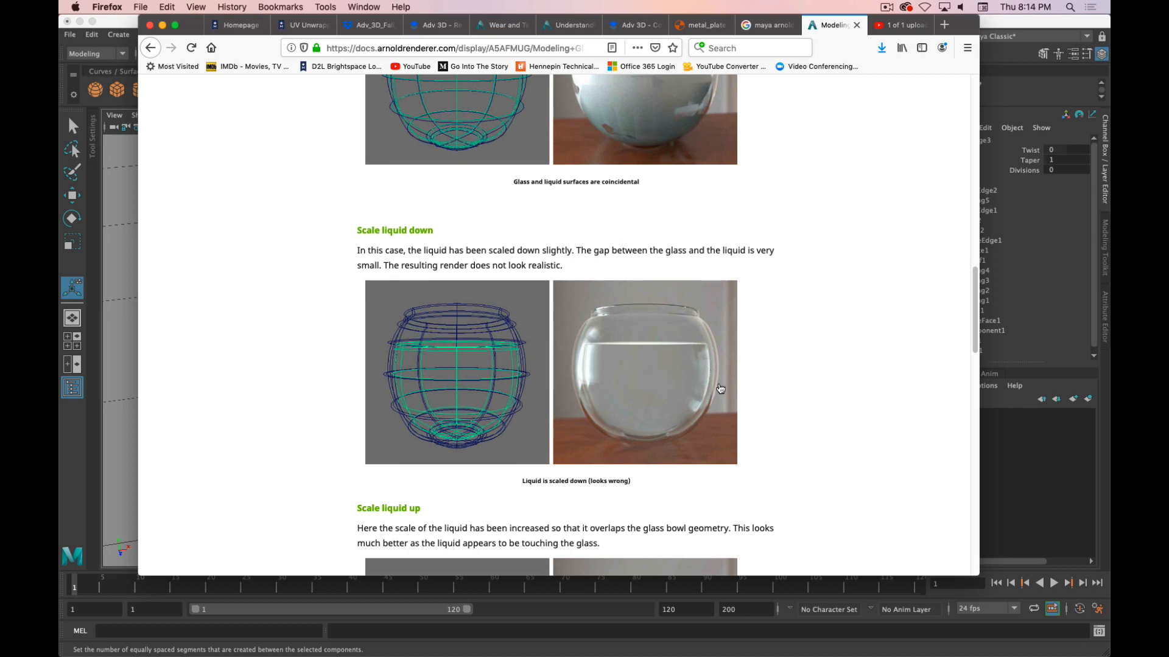
pyautogui.scroll(-8, 718, 387)
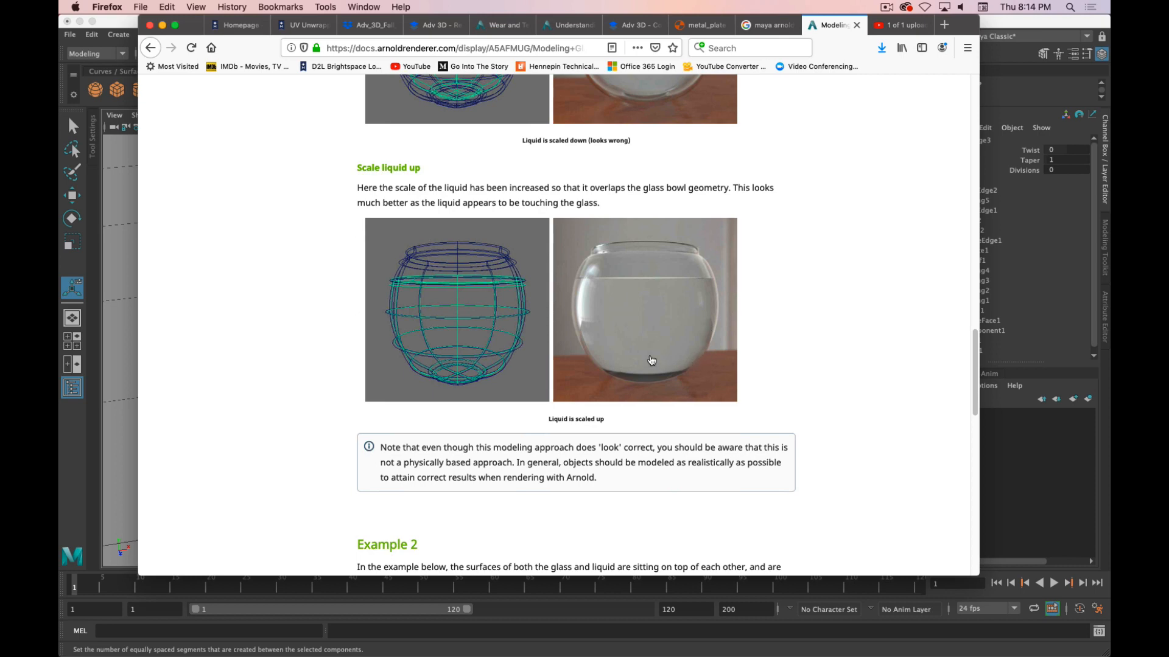
pyautogui.scroll(-2, 649, 364)
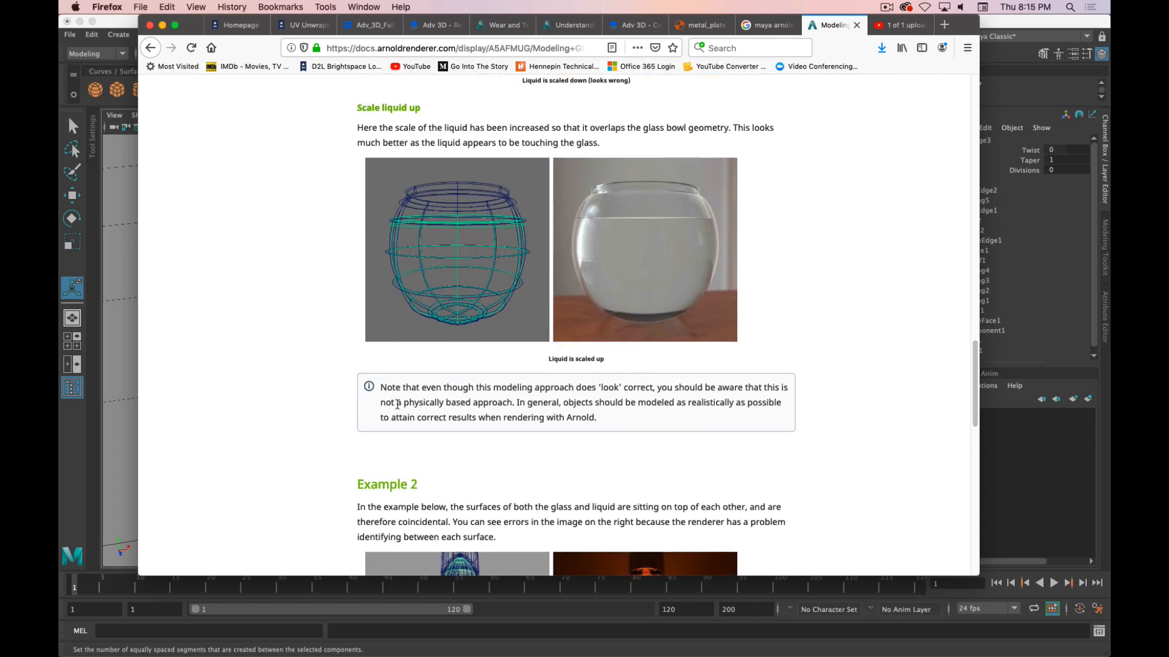
pyautogui.moveTo(409, 403); pyautogui.dragTo(499, 405)
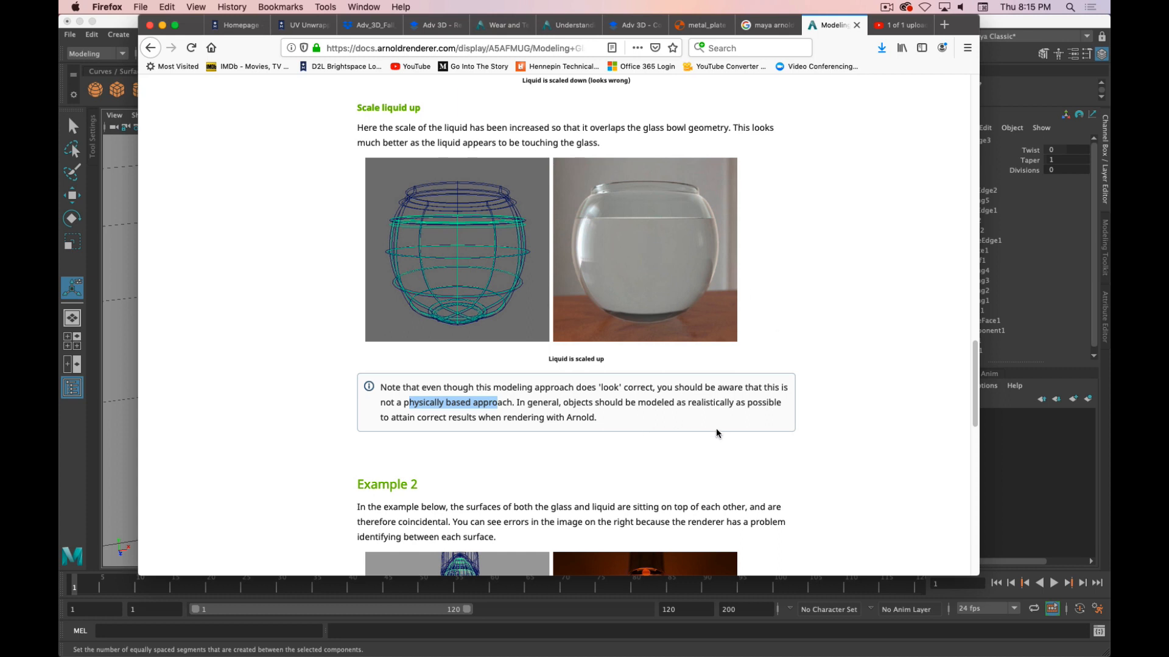
# Minimize the browser, return to object mode in Maya, and select the liquid mesh inside the bowl
pyautogui.press('super+m')
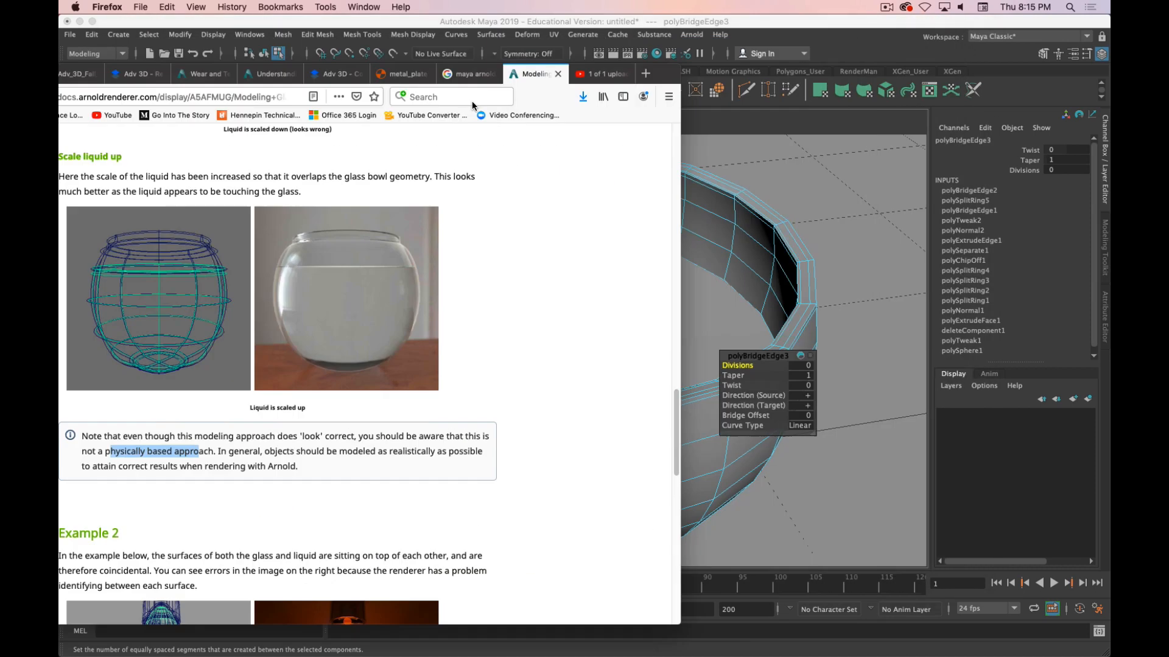
pyautogui.click(595, 305)
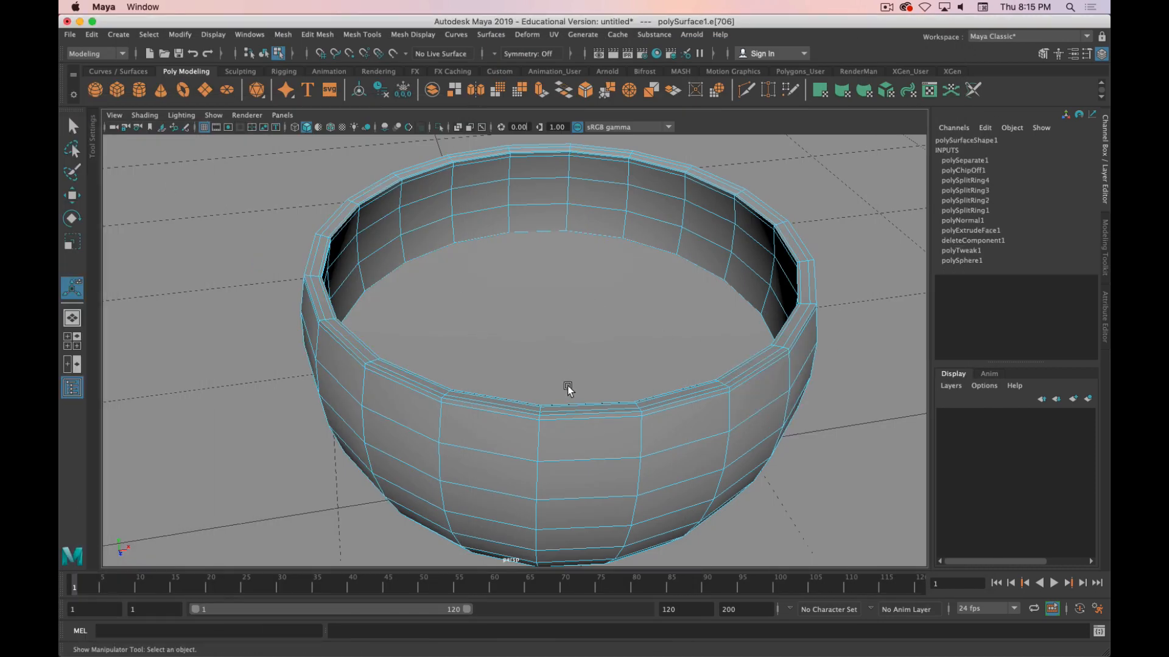
pyautogui.moveTo(608, 297); pyautogui.dragTo(656, 278, button='right')
pyautogui.click(595, 305)
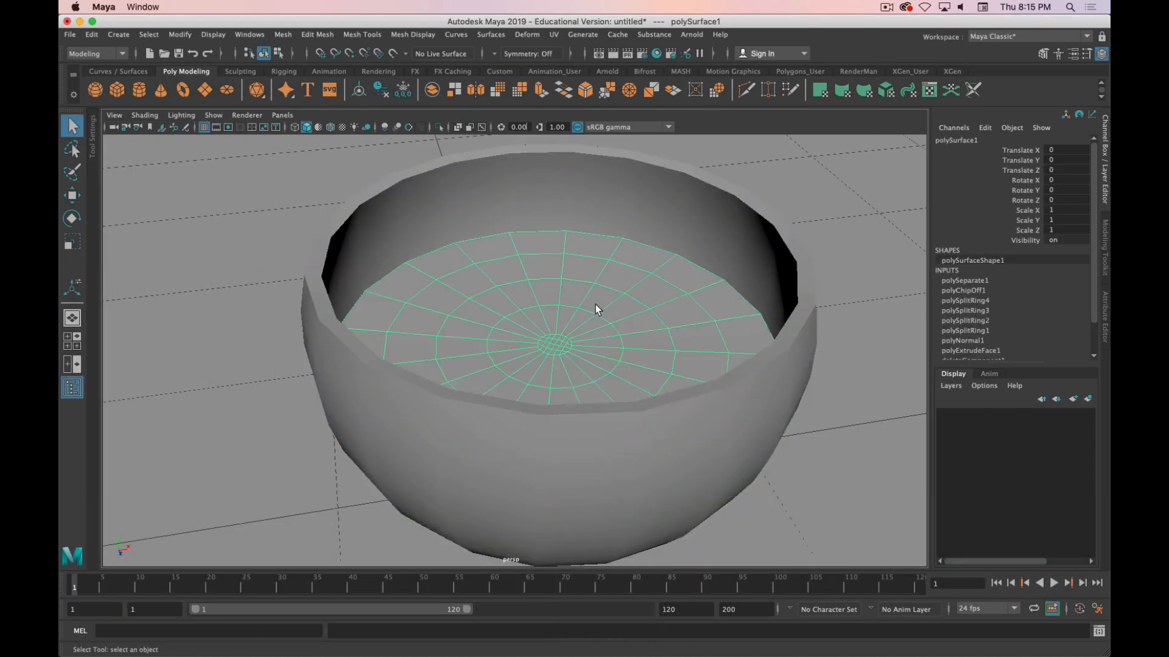
pyautogui.keyDown('alt'); pyautogui.moveTo(586, 397); pyautogui.dragTo(586, 393); pyautogui.keyUp('alt')
# In the four-view layout, scale the liquid mesh up uniformly to about 1.018 so it slightly overlaps the glass
pyautogui.press('r')
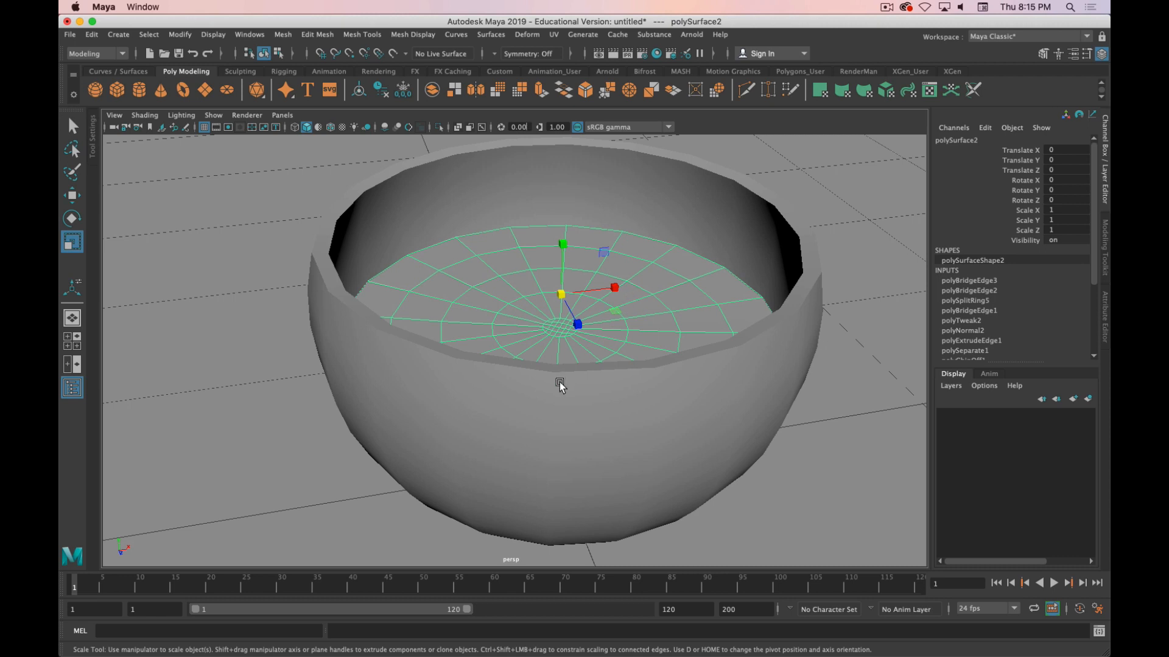
pyautogui.press('alt')
pyautogui.press('space')
pyautogui.scroll(-10, 359, 455)
pyautogui.keyDown('alt'); pyautogui.moveTo(367, 459); pyautogui.dragTo(375, 429, button='middle'); pyautogui.keyUp('alt')
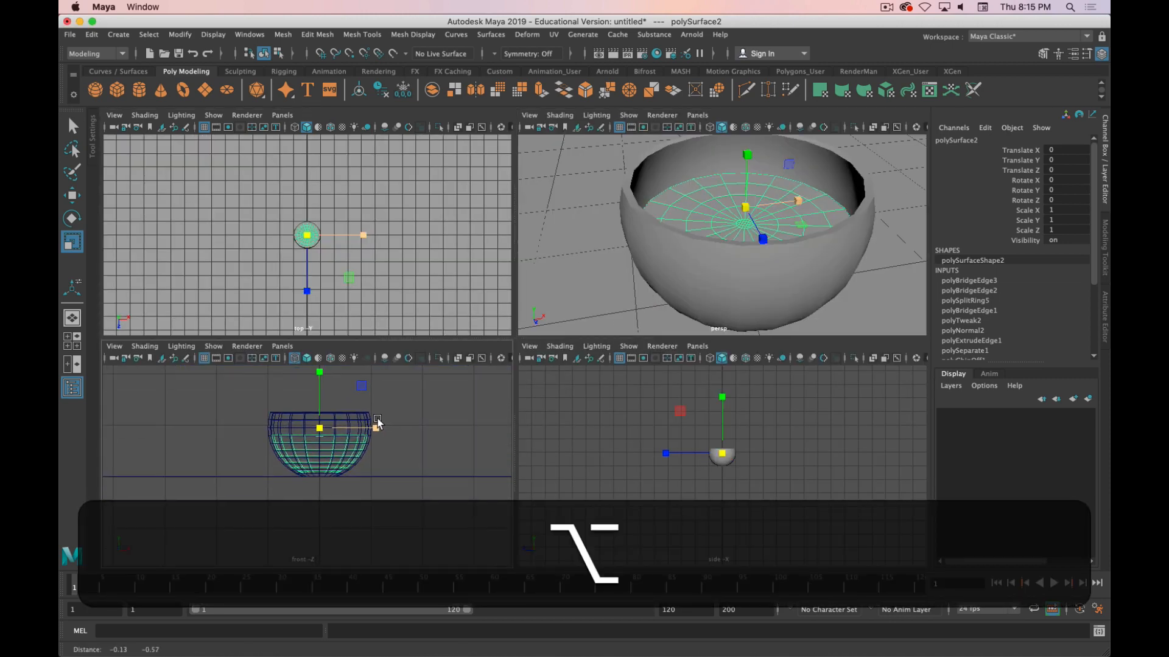
pyautogui.keyDown('alt'); pyautogui.moveTo(385, 466); pyautogui.dragTo(453, 488, button='right'); pyautogui.keyUp('alt')
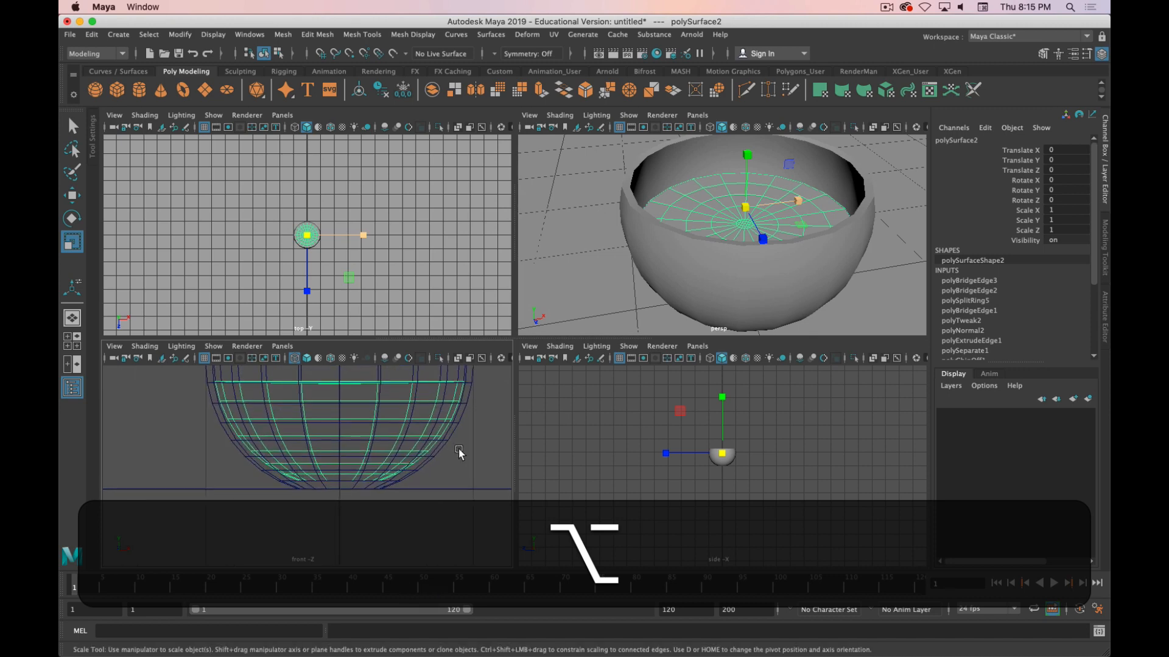
pyautogui.moveTo(465, 450)
pyautogui.keyDown('alt'); pyautogui.mouseDown(button='middle')
pyautogui.moveTo(454, 465)
pyautogui.moveTo(469, 456)
pyautogui.mouseUp(button='middle'); pyautogui.keyUp('alt')
# Turn on smooth mesh preview for the liquid and the glass bowl, and inspect where the liquid's edge meets the glass
pyautogui.keyDown('alt'); pyautogui.moveTo(672, 282); pyautogui.dragTo(637, 286); pyautogui.keyUp('alt')
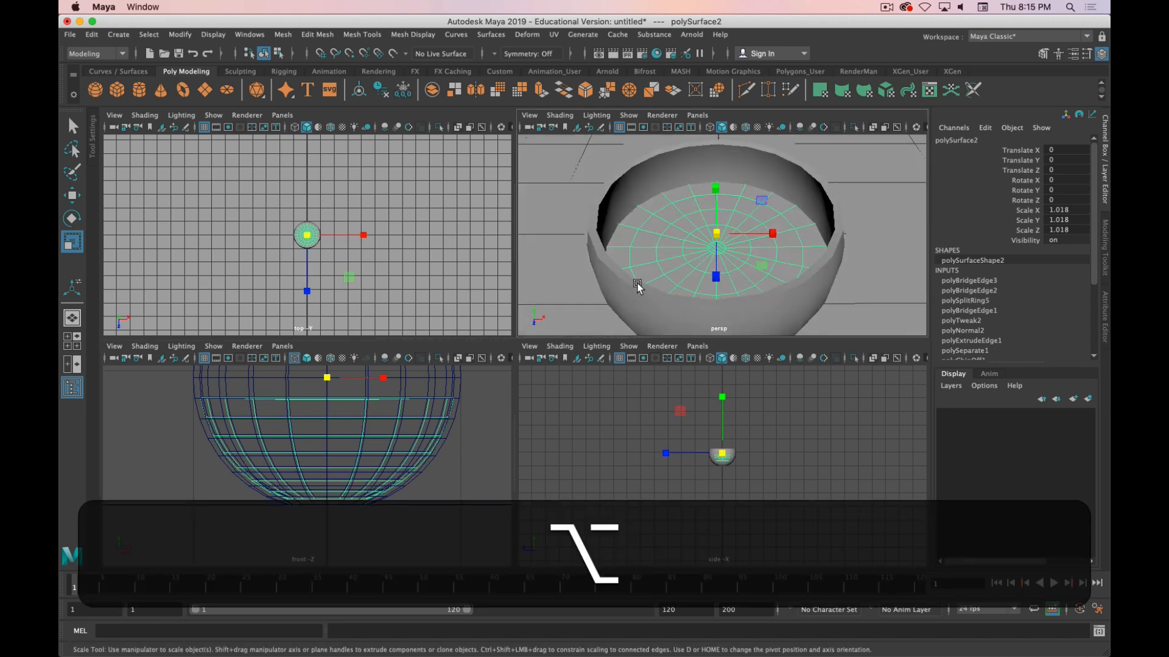
pyautogui.hotkey('alt', '3')
pyautogui.click(648, 188)
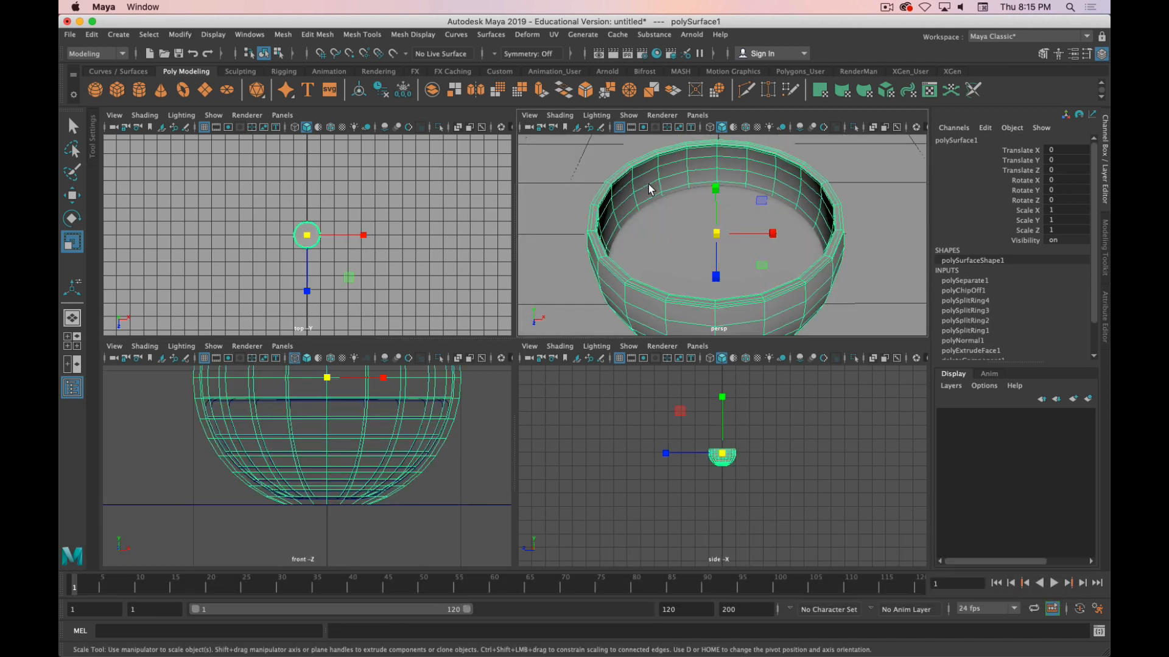
pyautogui.press('3')
pyautogui.keyDown('alt'); pyautogui.moveTo(639, 201); pyautogui.dragTo(597, 239); pyautogui.keyUp('alt')
pyautogui.scroll(5, 710, 219)
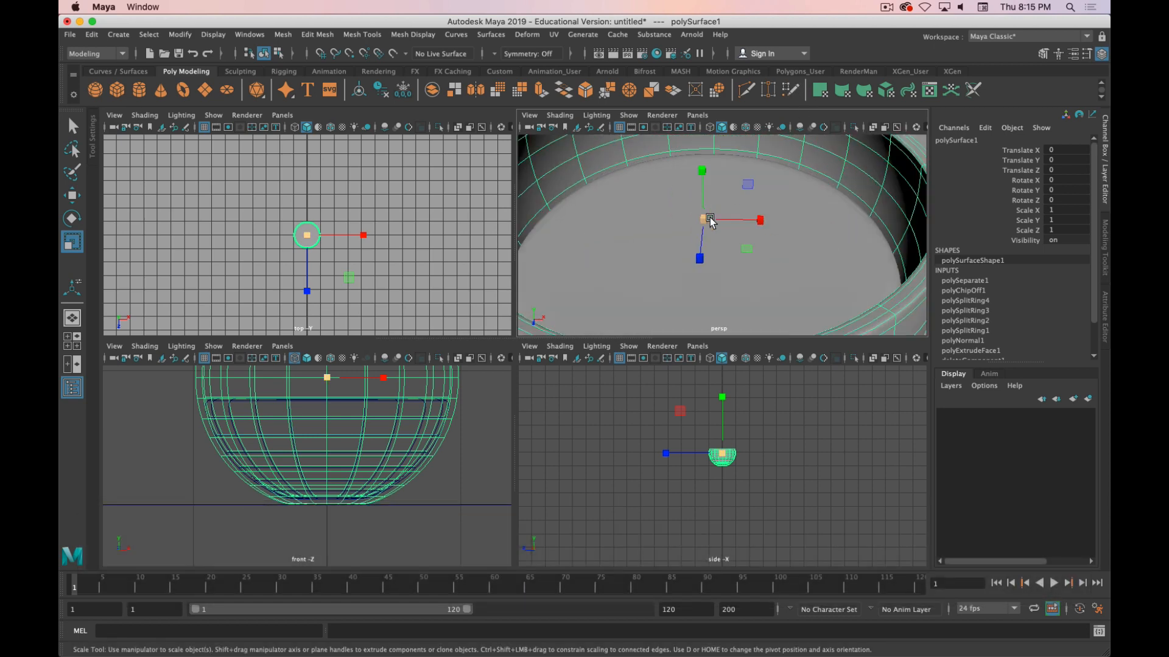
pyautogui.click(852, 223)
pyautogui.keyDown('alt'); pyautogui.moveTo(861, 229); pyautogui.dragTo(821, 221); pyautogui.keyUp('alt')
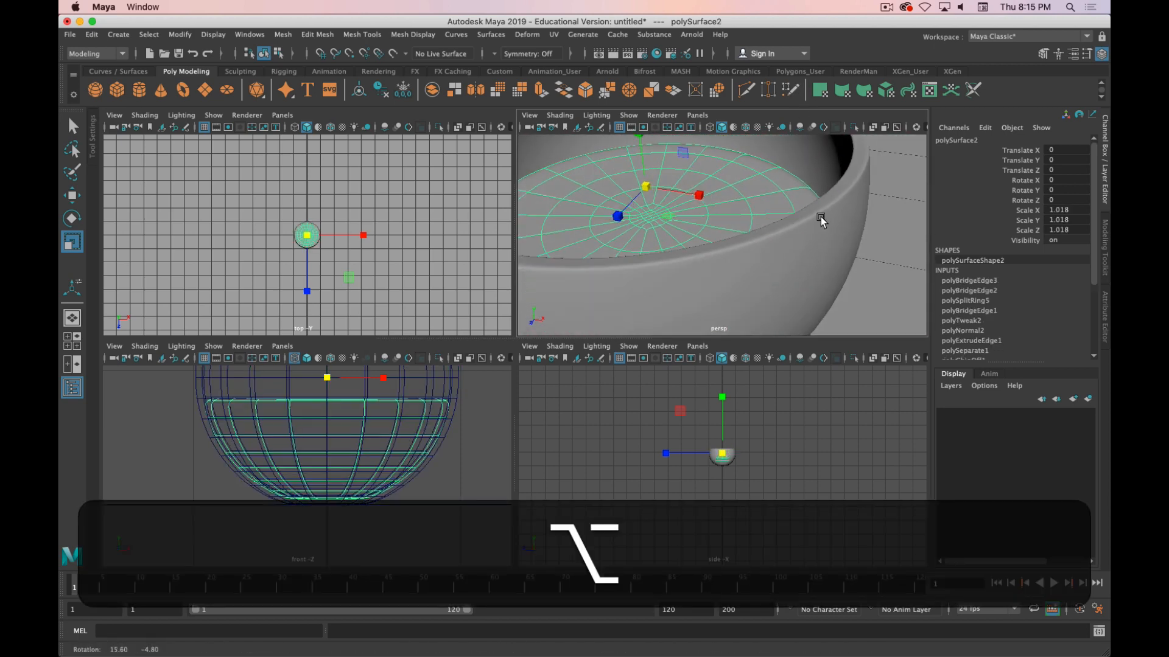
pyautogui.keyDown('alt'); pyautogui.moveTo(784, 180); pyautogui.dragTo(758, 214); pyautogui.keyUp('alt')
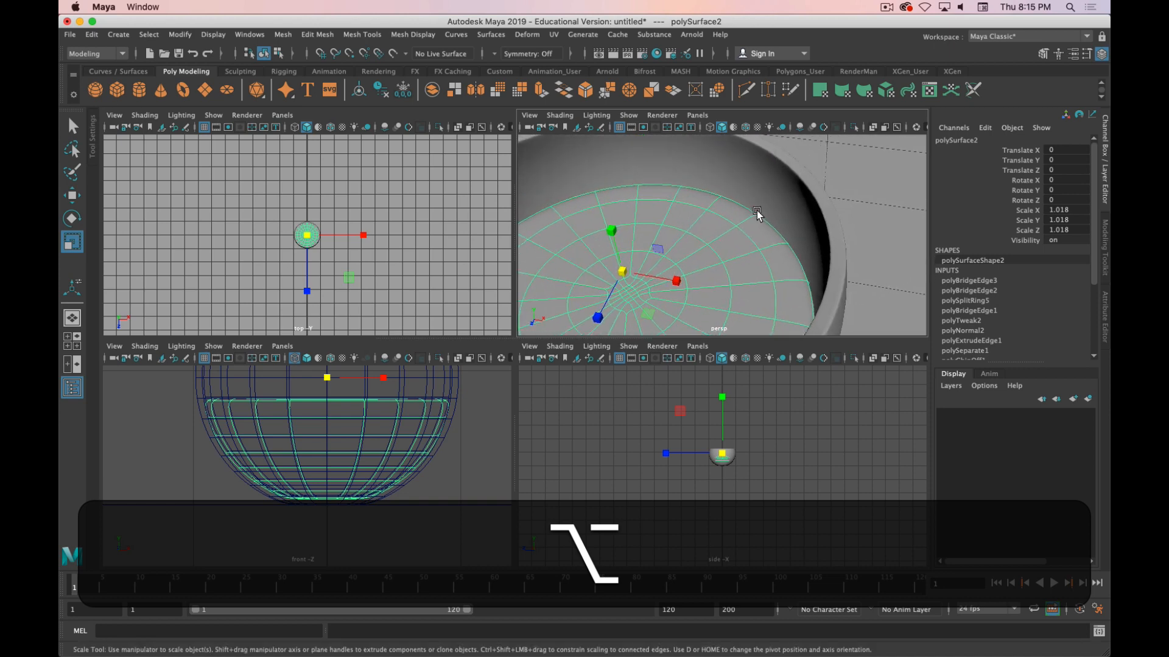
# Return the liquid to unsmoothed display and insert a single edge loop close to its top rim, with equal distance from edge
pyautogui.press('1')
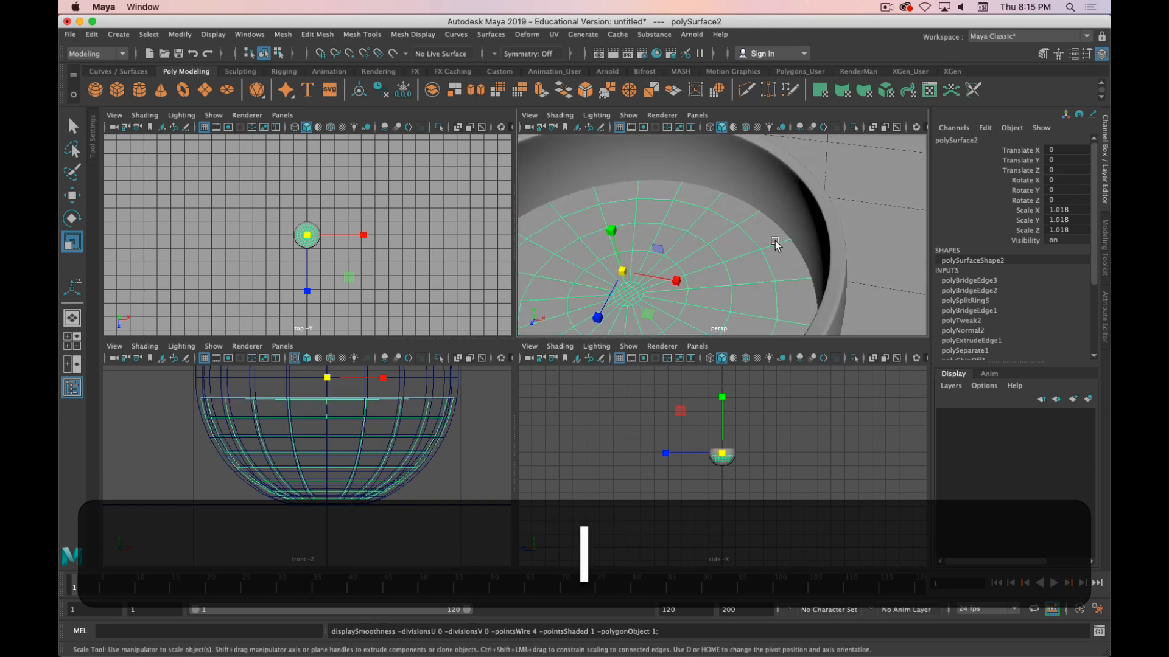
pyautogui.keyDown('shift'); pyautogui.rightClick(771, 244); pyautogui.keyUp('shift')
pyautogui.moveTo(770, 243); pyautogui.dragTo(771, 227, button='right')
pyautogui.keyDown('shift'); pyautogui.moveTo(773, 244); pyautogui.dragTo(778, 331, button='right'); pyautogui.keyUp('shift')
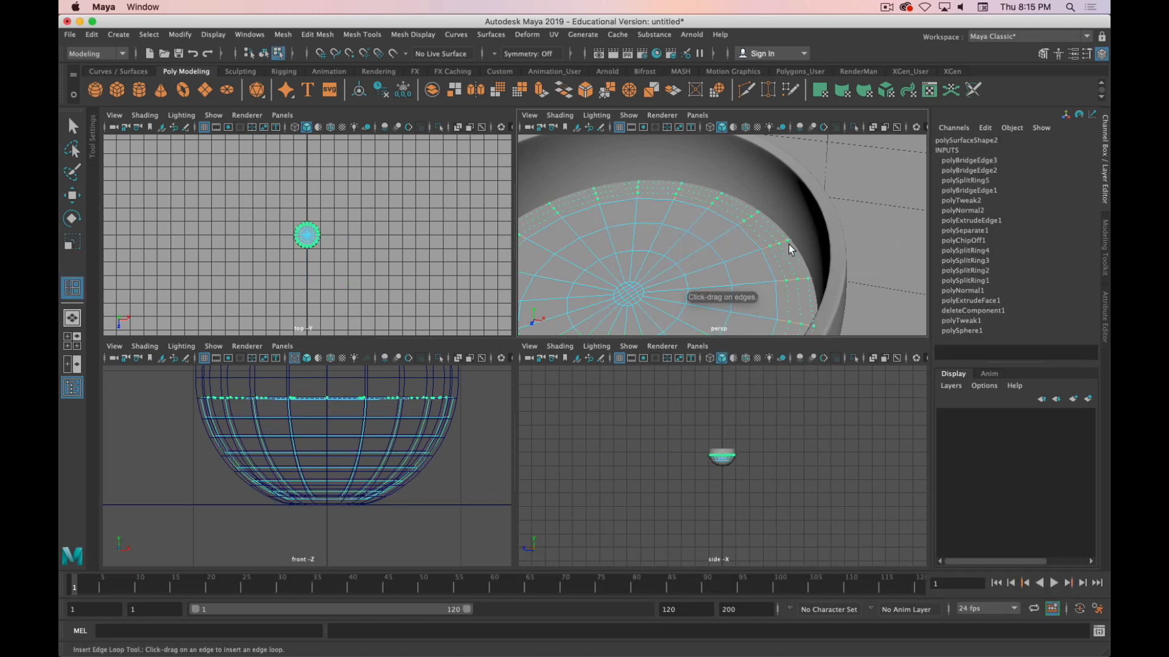
pyautogui.click(789, 248)
pyautogui.press('z')
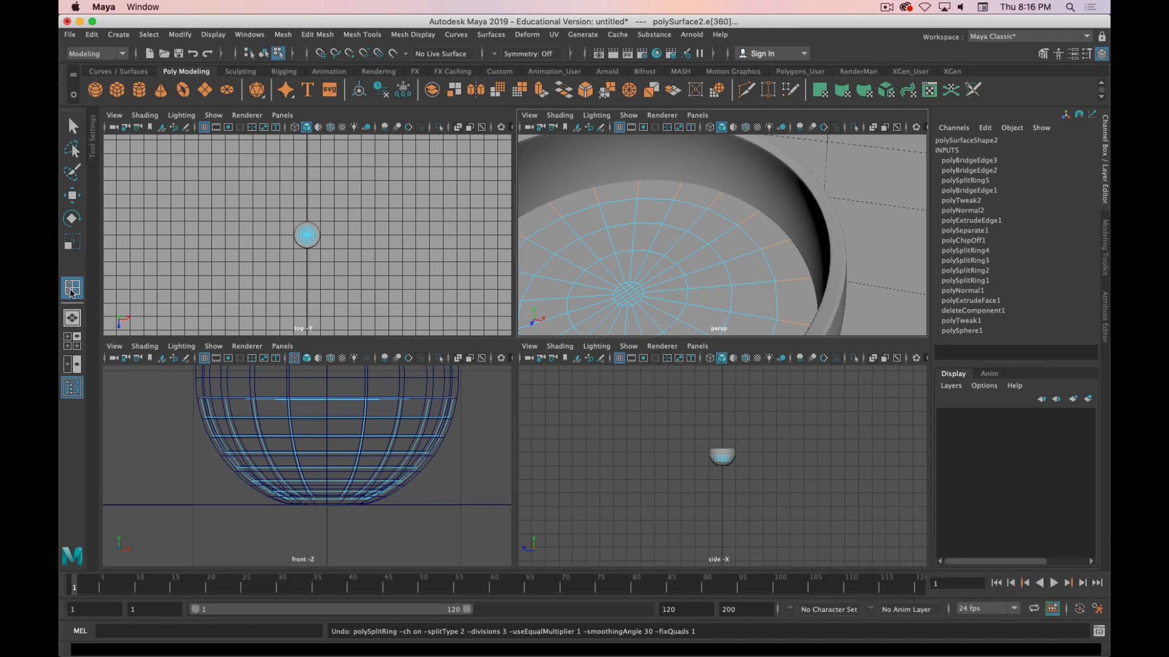
pyautogui.doubleClick(71, 291)
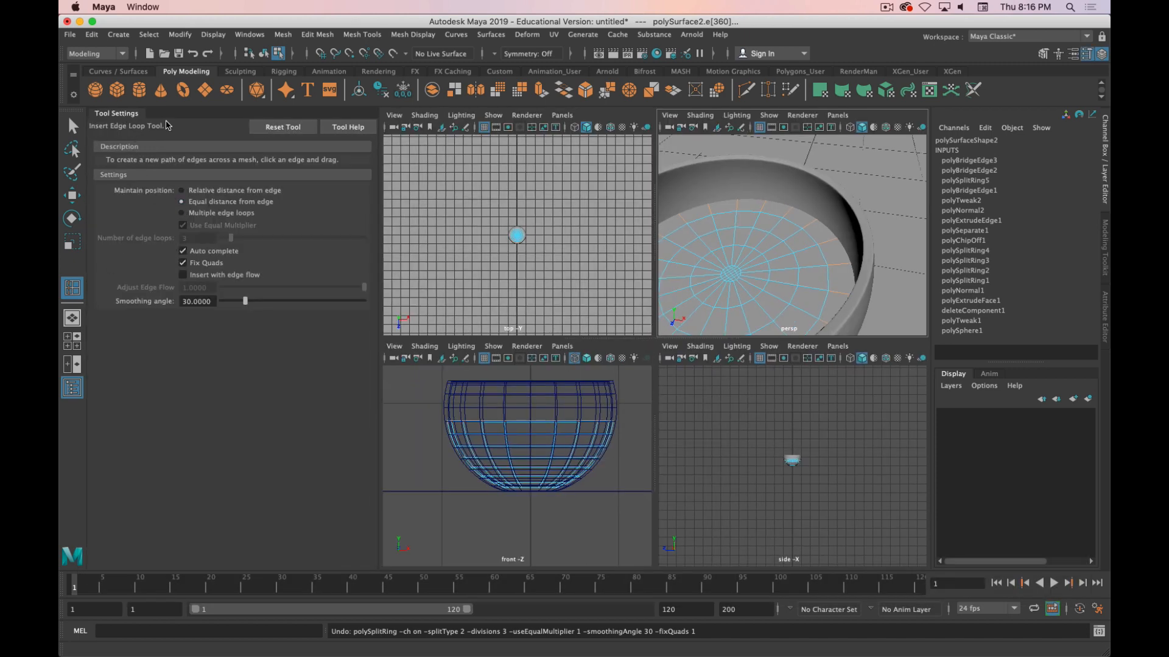
pyautogui.click(121, 114)
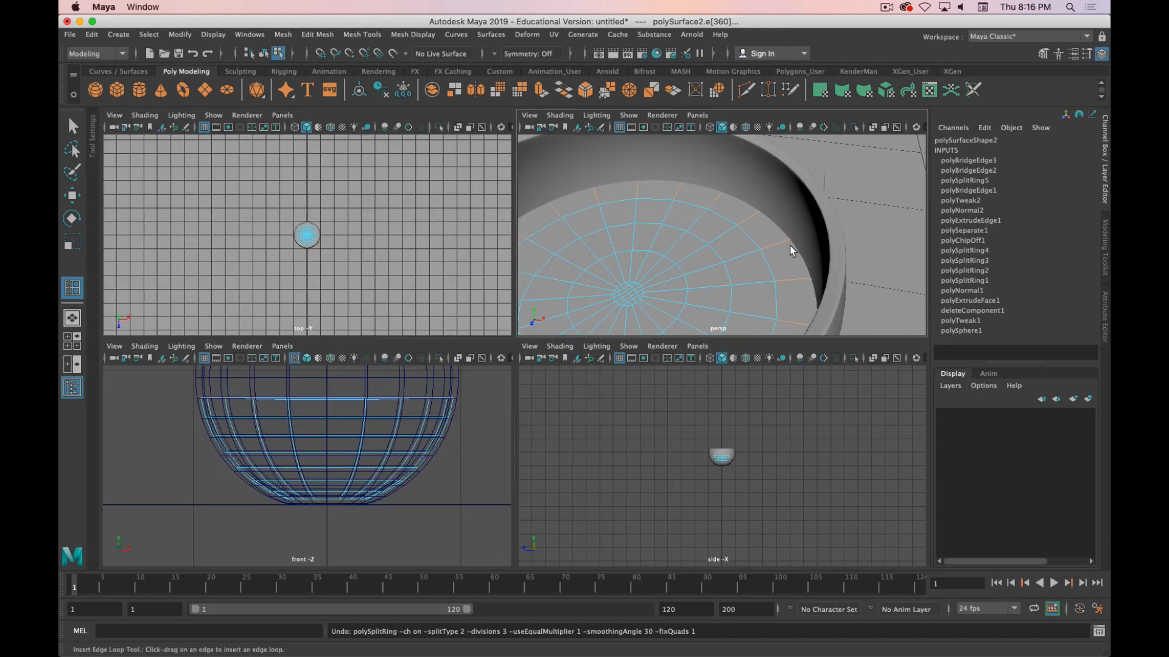
pyautogui.moveTo(785, 248); pyautogui.dragTo(799, 245)
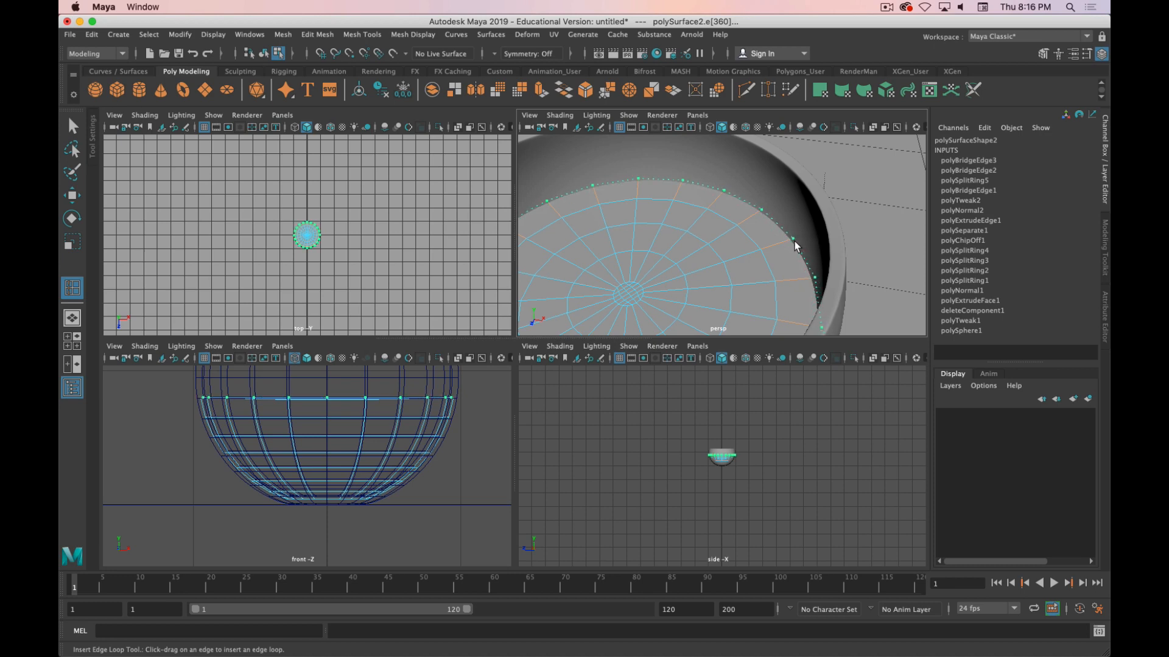
pyautogui.moveTo(795, 245); pyautogui.dragTo(804, 253)
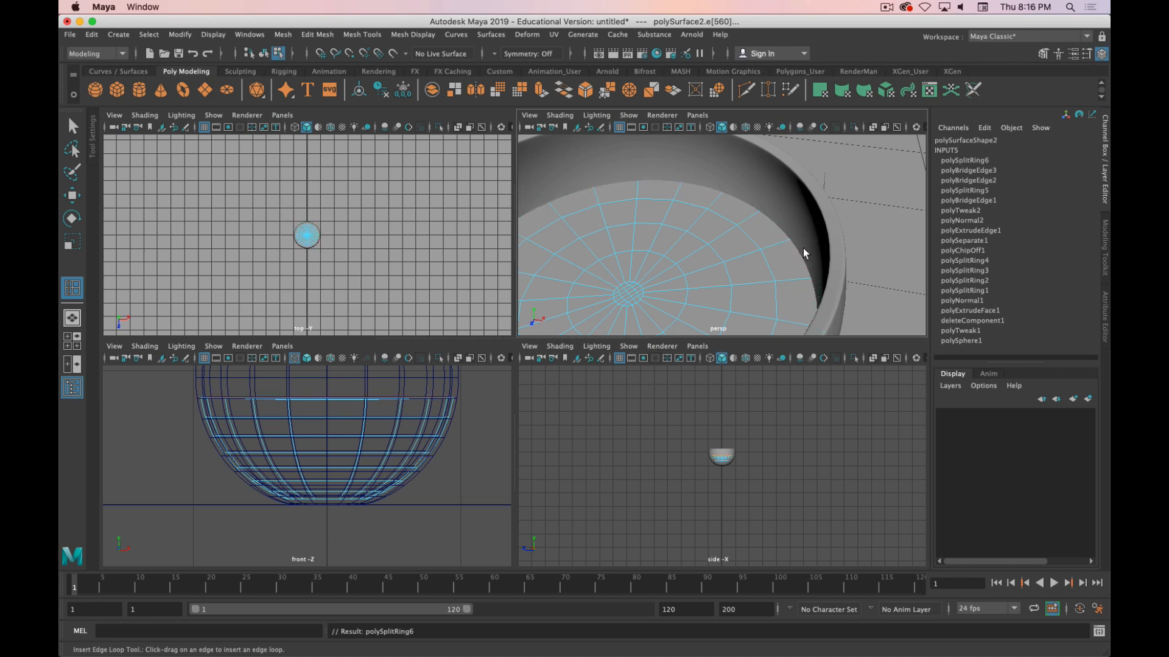
# Turn smooth preview back on for the liquid, return to object mode, and check the bowl and liquid together
pyautogui.press('3')
pyautogui.moveTo(708, 270); pyautogui.dragTo(743, 253, button='right')
pyautogui.press('q')
pyautogui.click(750, 274)
pyautogui.click(856, 299)
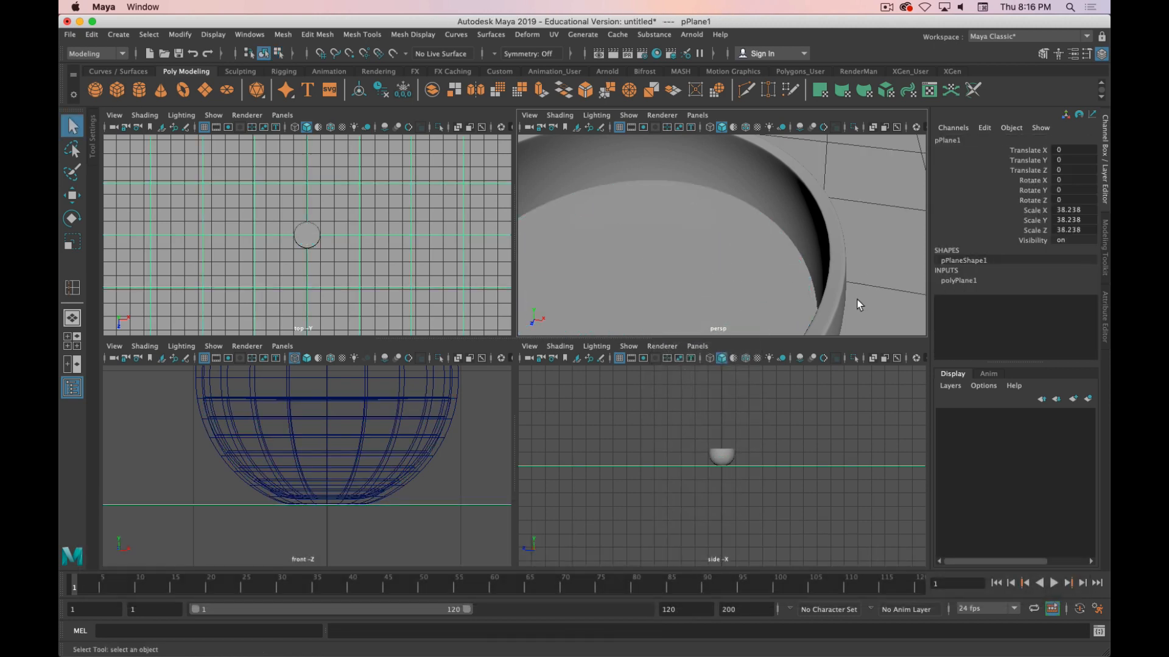
pyautogui.keyDown('alt'); pyautogui.moveTo(857, 299); pyautogui.dragTo(863, 287); pyautogui.keyUp('alt')
pyautogui.click(863, 288)
pyautogui.scroll(-10, 827, 262)
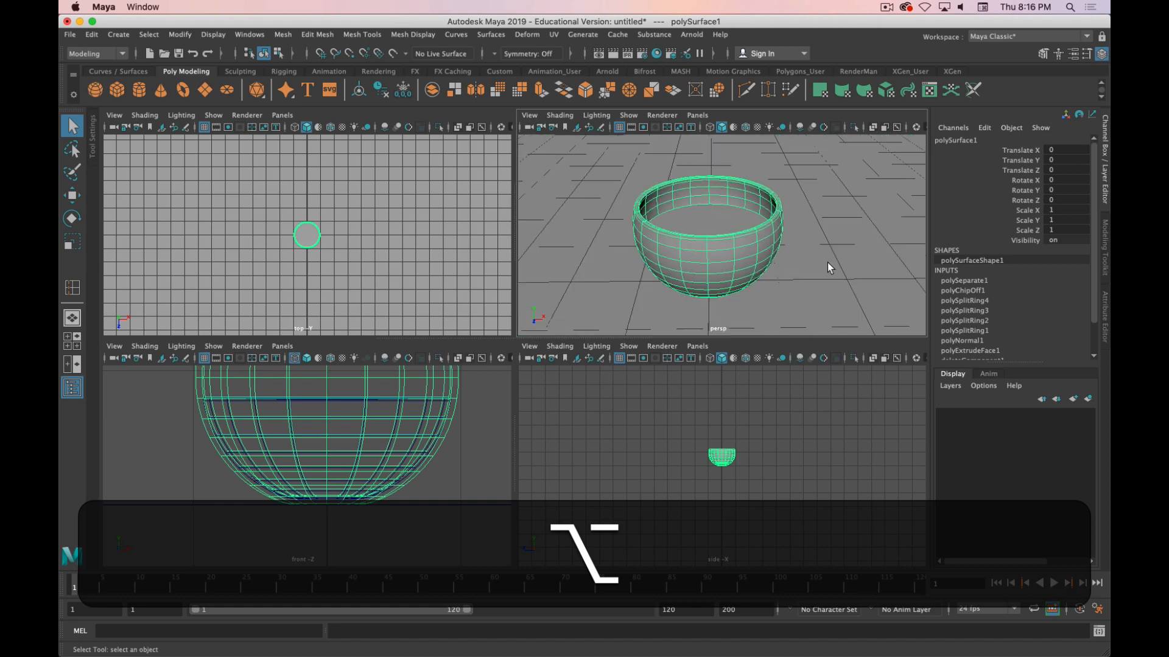
pyautogui.moveTo(753, 247)
pyautogui.keyDown('alt'); pyautogui.mouseDown()
pyautogui.moveTo(747, 281)
pyautogui.moveTo(773, 248)
pyautogui.moveTo(745, 248)
pyautogui.moveTo(760, 240)
pyautogui.mouseUp(); pyautogui.keyUp('alt')
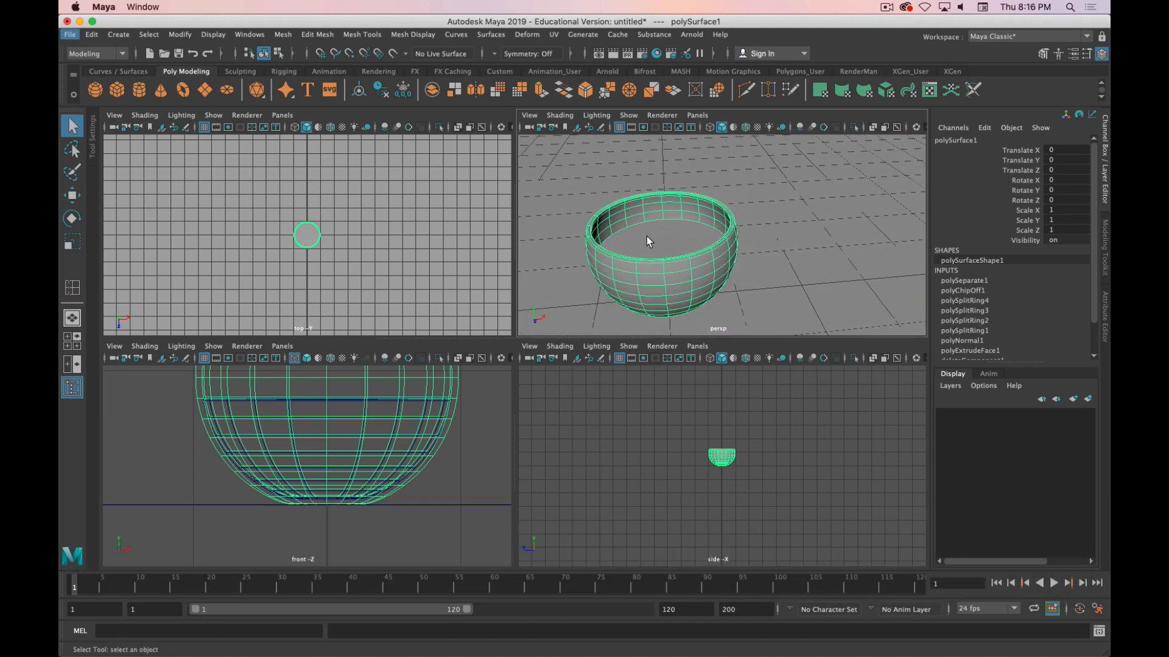
# Select the liquid mesh and conform its normals
pyautogui.keyDown('alt'); pyautogui.moveTo(631, 235); pyautogui.dragTo(625, 213); pyautogui.keyUp('alt')
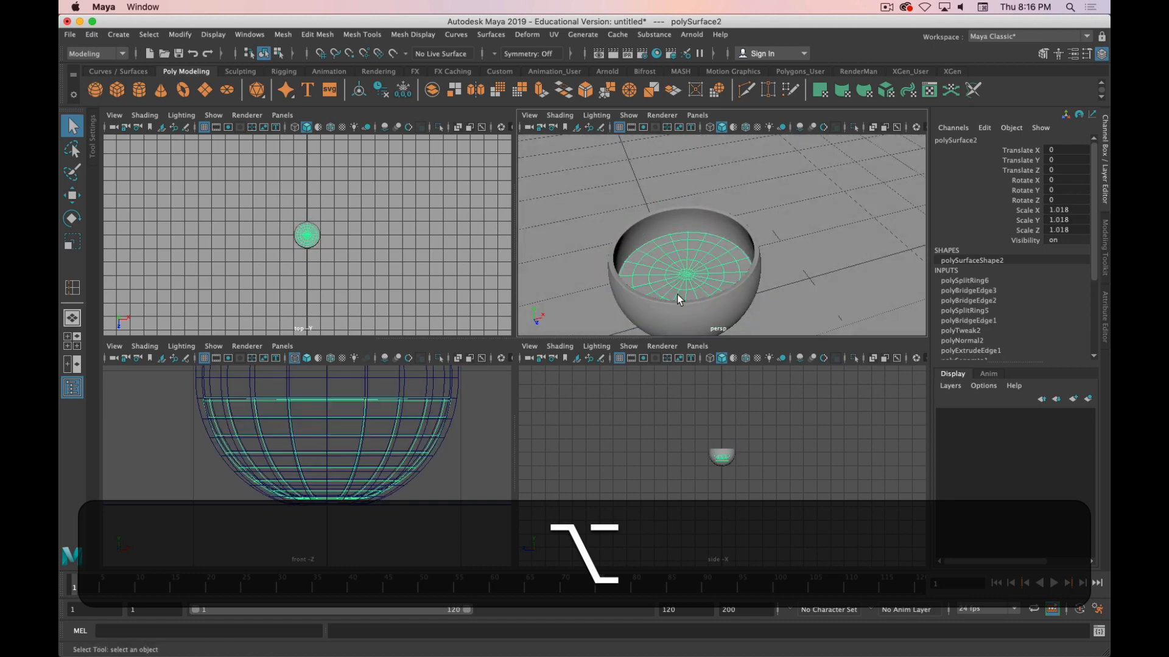
pyautogui.moveTo(677, 295)
pyautogui.keyDown('alt'); pyautogui.mouseDown()
pyautogui.moveTo(667, 269)
pyautogui.moveTo(673, 278)
pyautogui.mouseUp(); pyautogui.keyUp('alt')
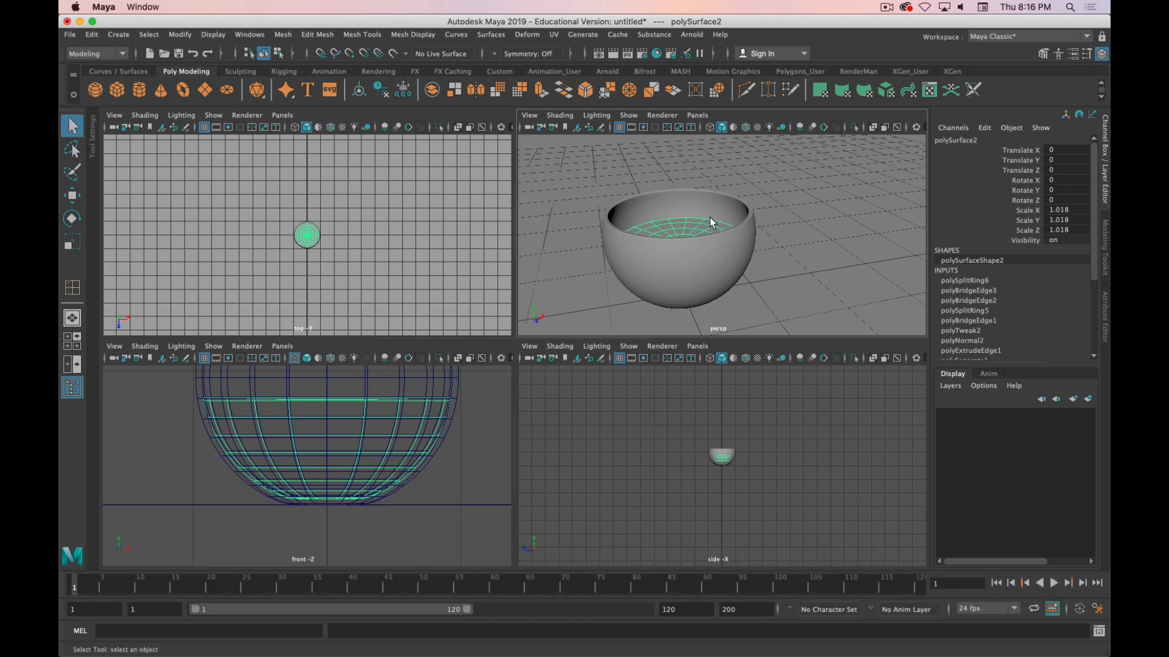
pyautogui.keyDown('alt'); pyautogui.moveTo(712, 223); pyautogui.dragTo(681, 269); pyautogui.keyUp('alt')
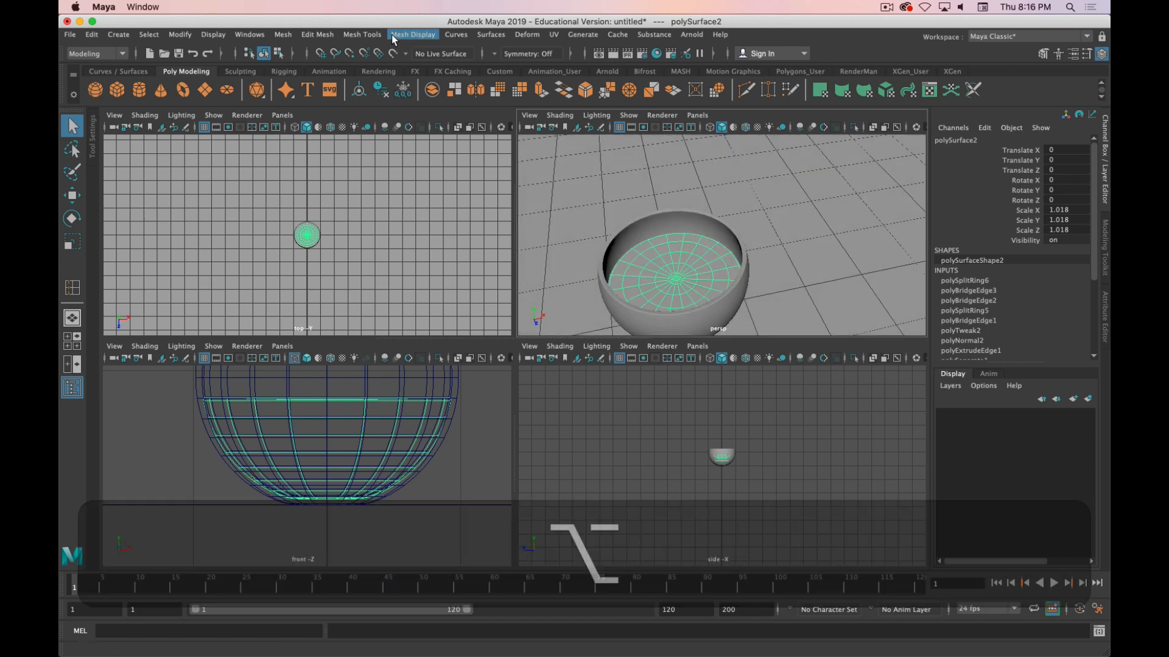
pyautogui.click(414, 35)
pyautogui.click(422, 79)
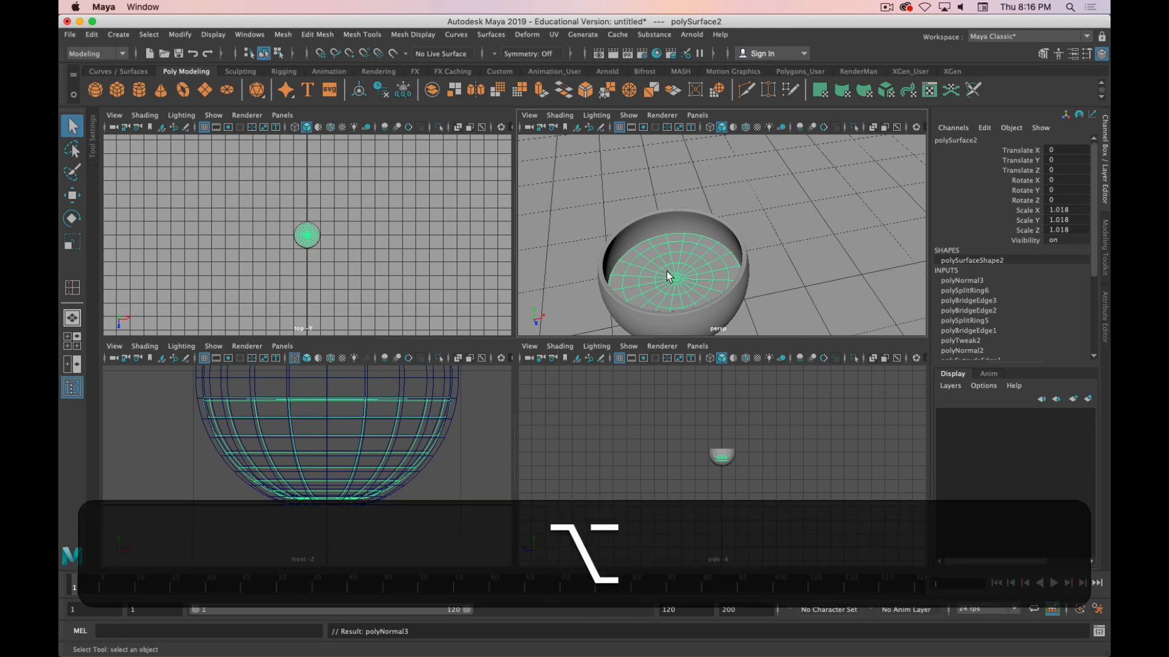
pyautogui.keyDown('alt'); pyautogui.moveTo(666, 271); pyautogui.dragTo(715, 243); pyautogui.keyUp('alt')
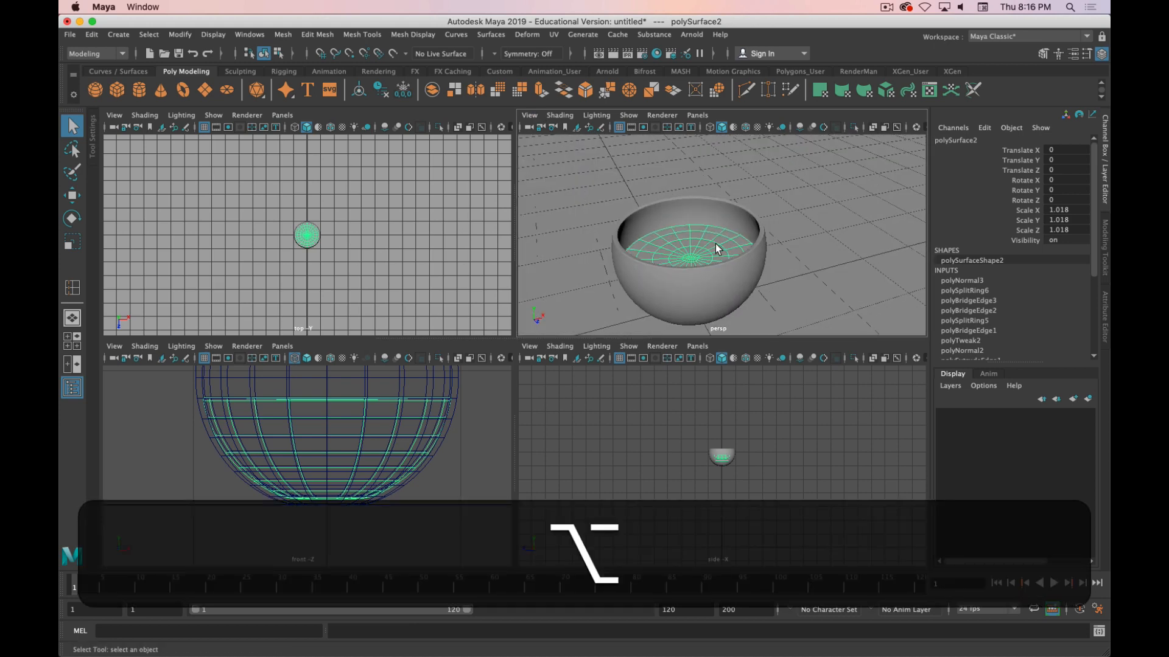
pyautogui.keyDown('alt'); pyautogui.moveTo(731, 250); pyautogui.dragTo(743, 211, button='right'); pyautogui.keyUp('alt')
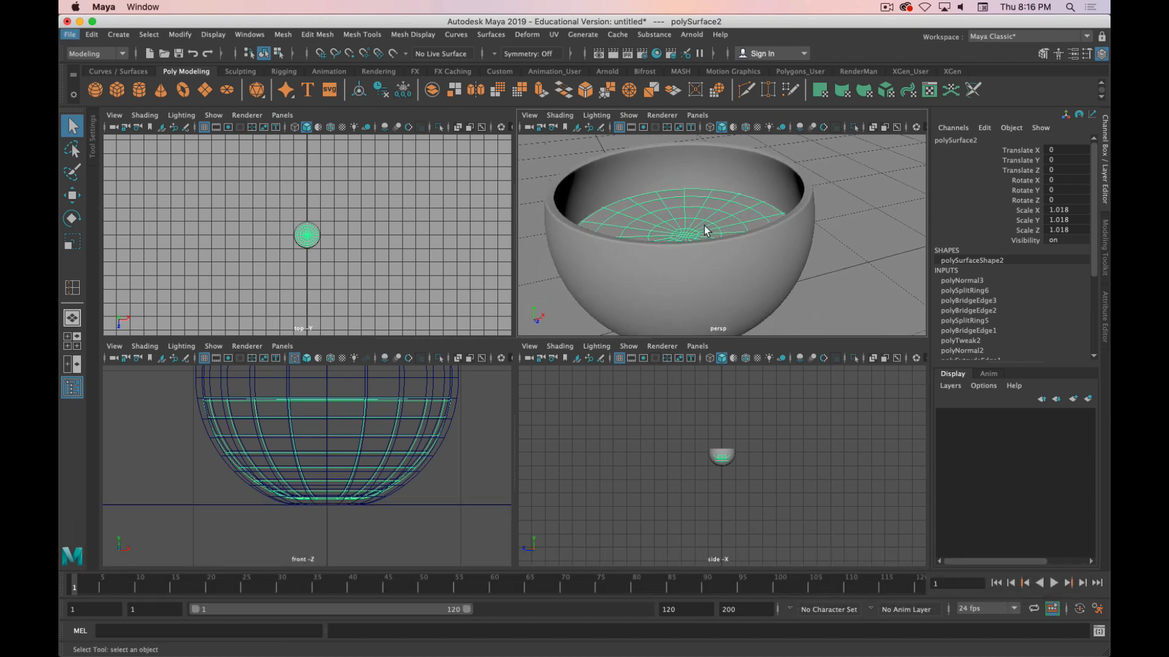
# Assign a new Arnold aiStandardSurface material to the liquid mesh
pyautogui.rightClick(785, 194)
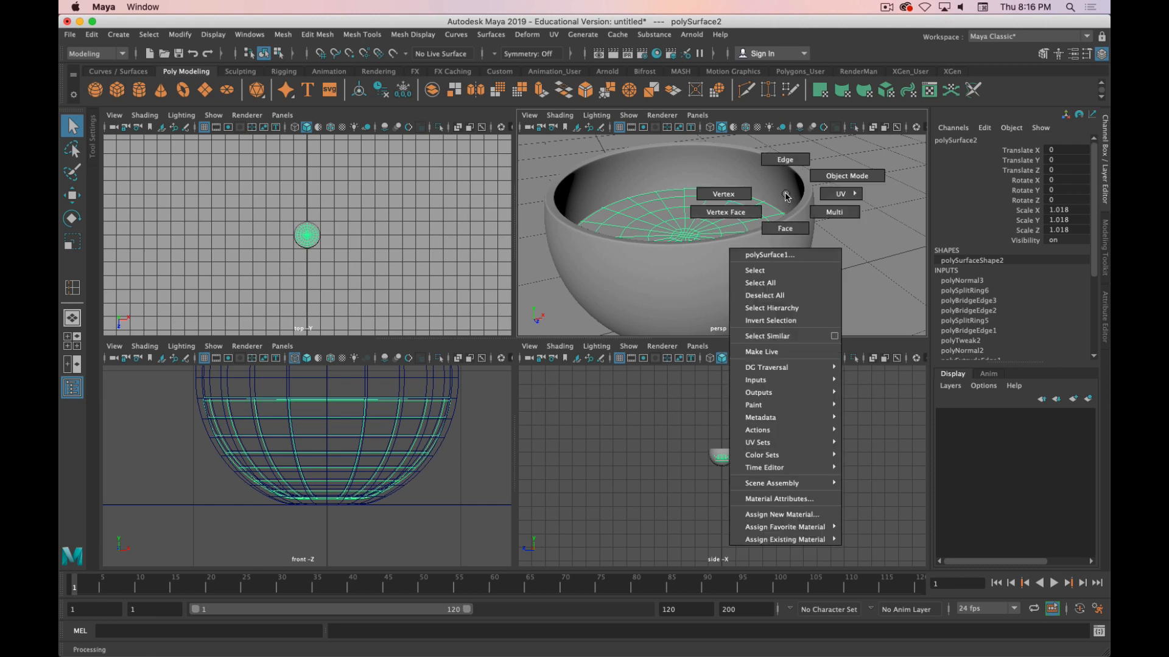
pyautogui.moveTo(777, 528)
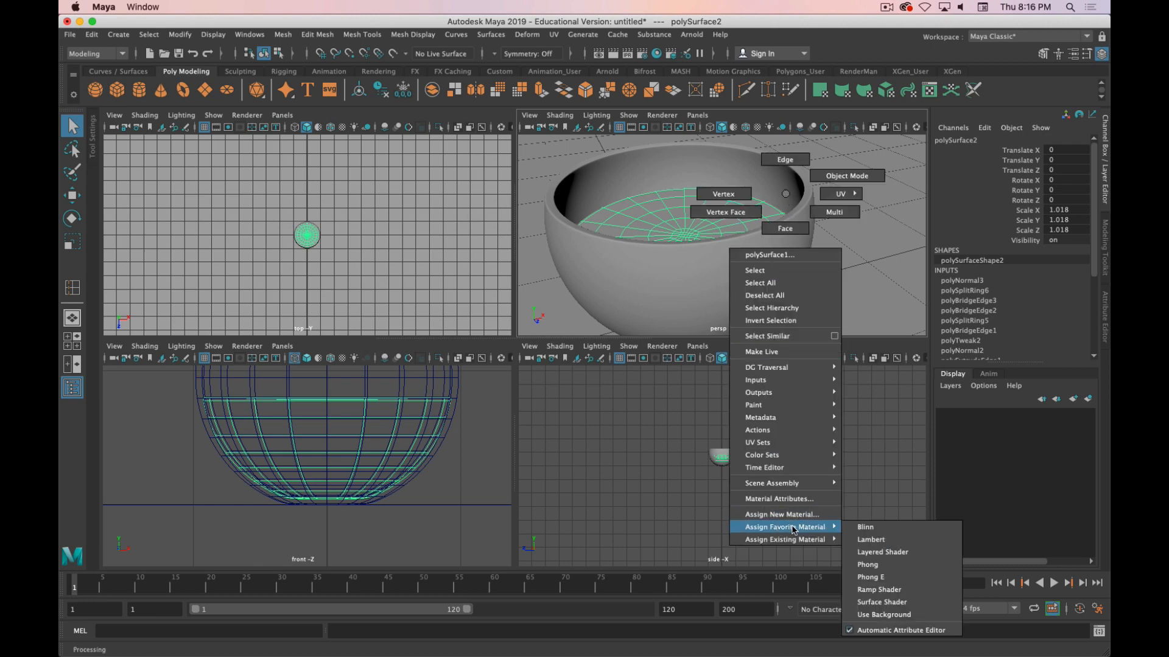
pyautogui.click(798, 515)
pyautogui.click(442, 294)
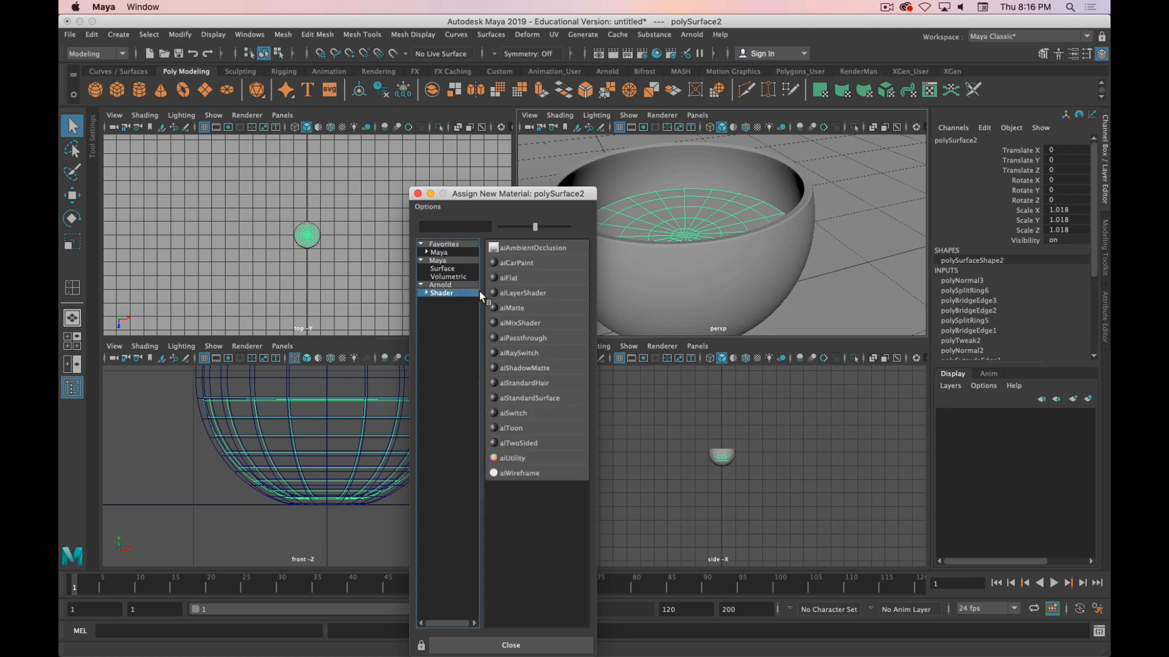
pyautogui.click(557, 398)
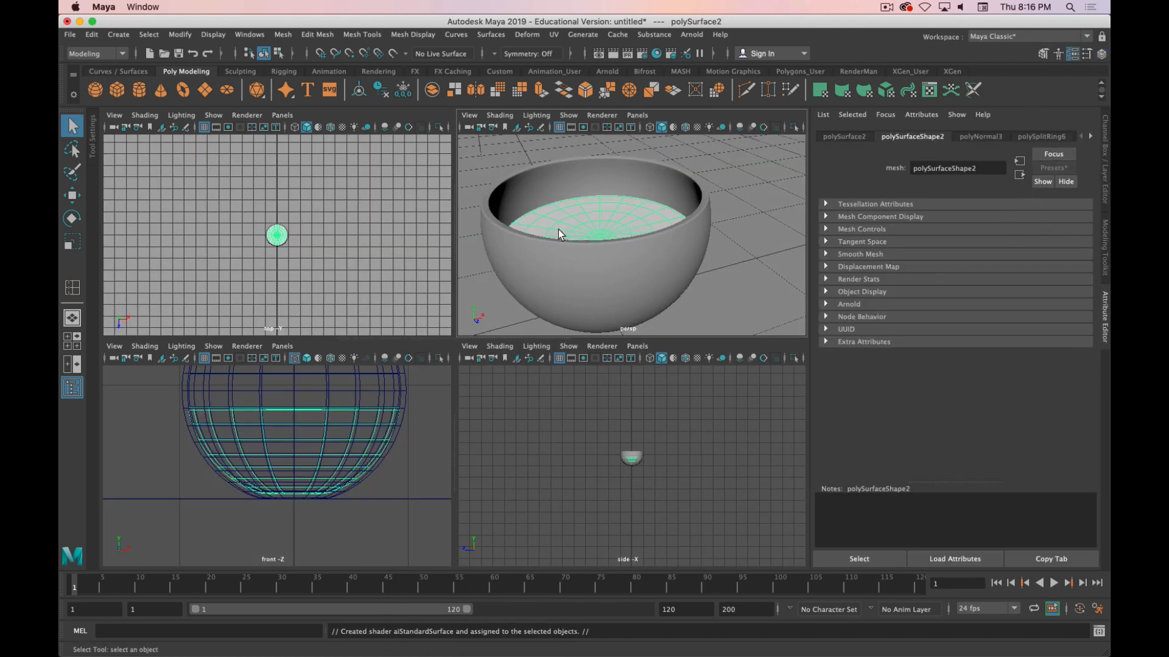
# Delete the construction history and freeze the liquid mesh's transformations
pyautogui.click(91, 34)
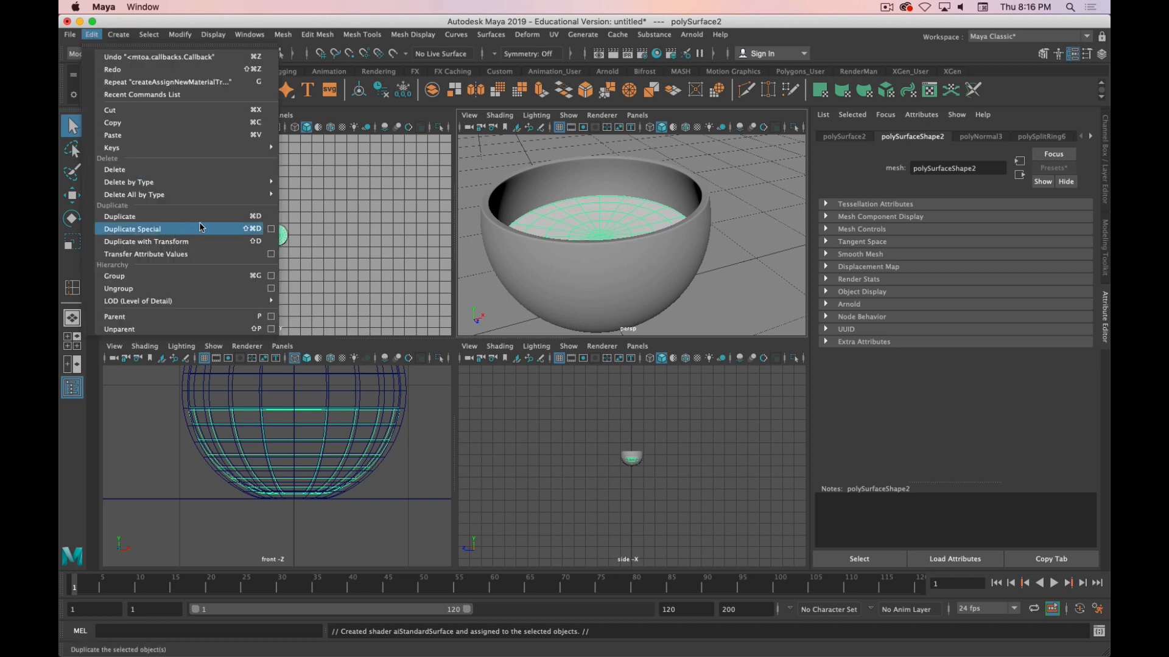
pyautogui.moveTo(268, 194)
pyautogui.click(322, 207)
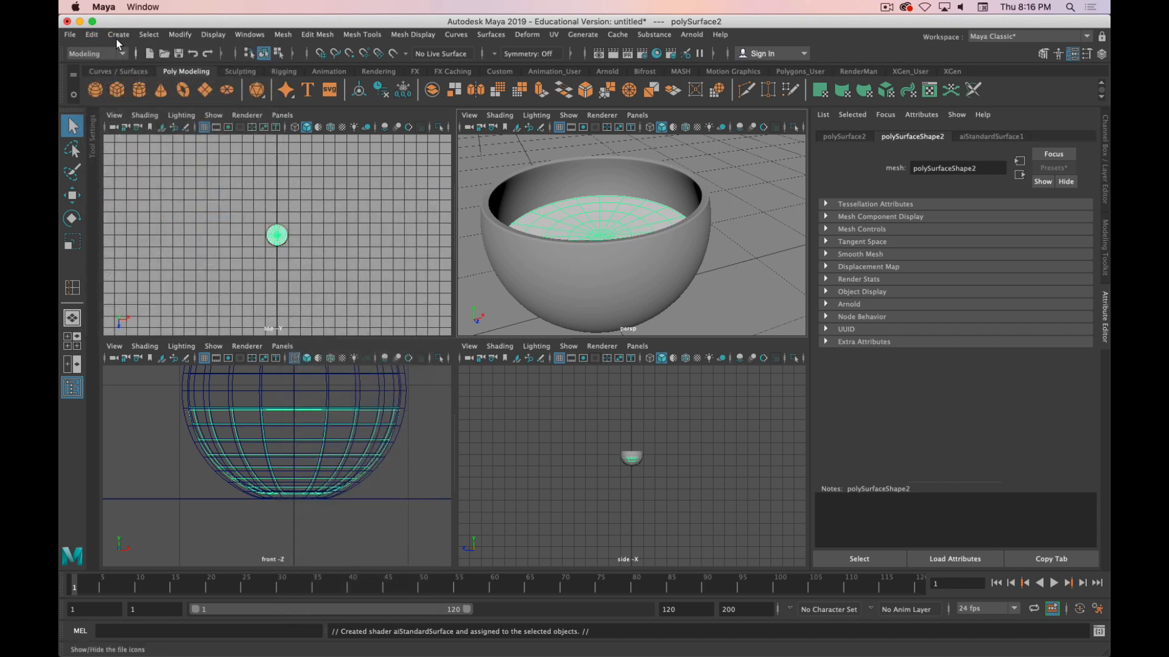
pyautogui.click(180, 34)
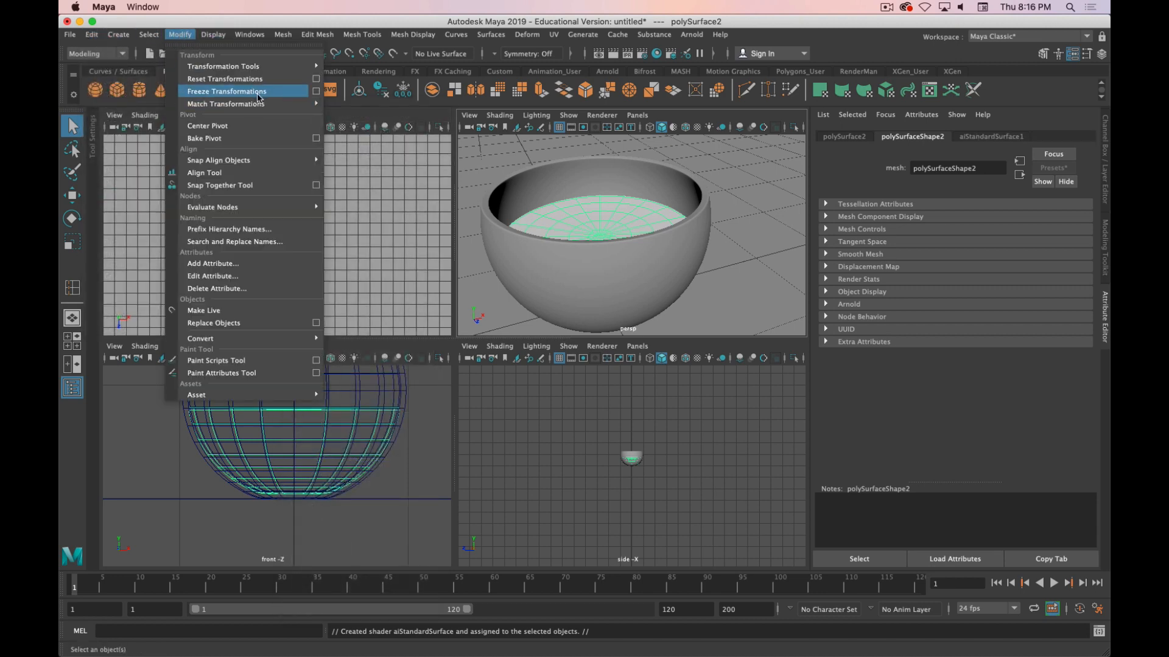
pyautogui.click(256, 92)
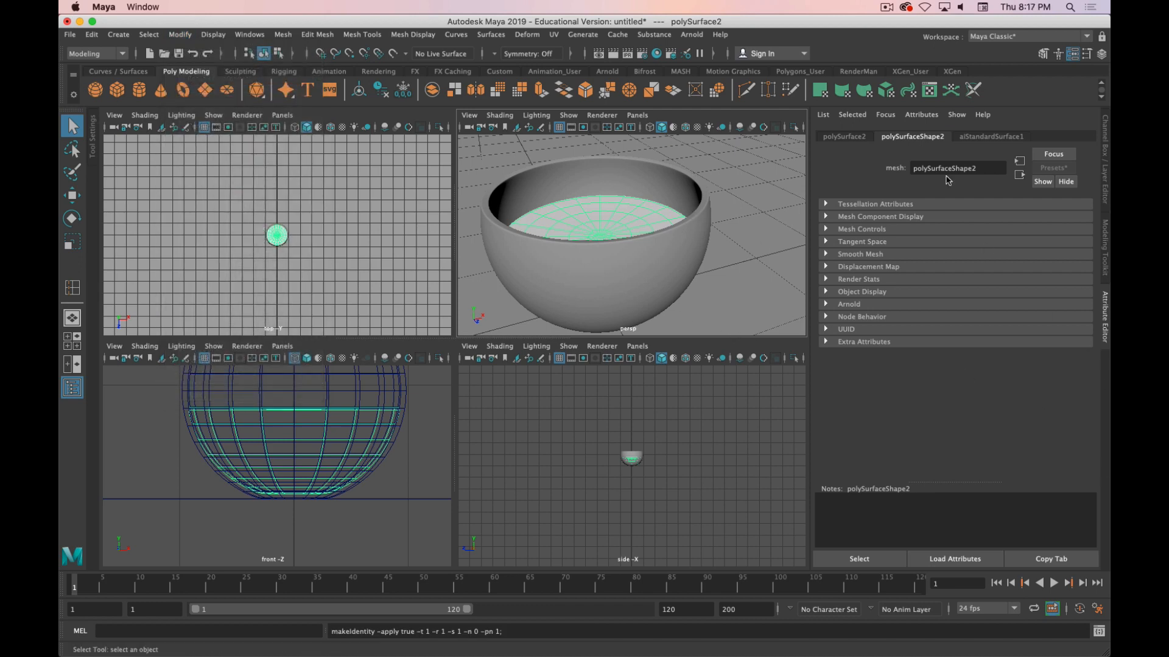
# Rename the liquid mesh's aiStandardSurface material as milk
pyautogui.click(971, 138)
pyautogui.doubleClick(945, 169)
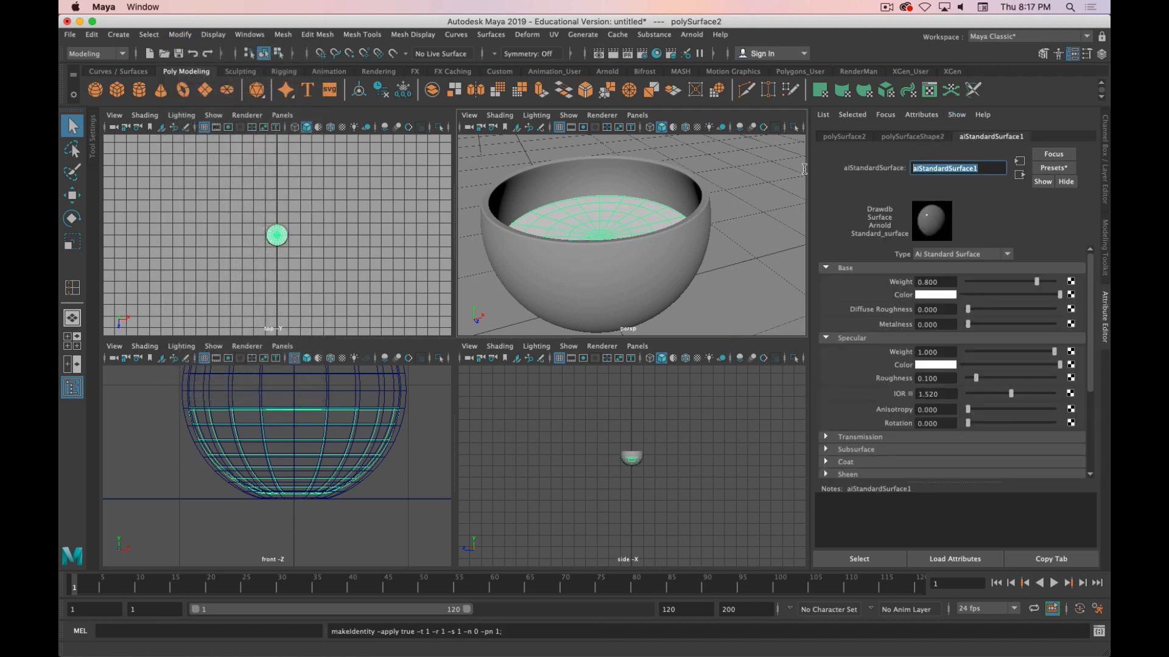
pyautogui.write('milk')
pyautogui.press('Return')
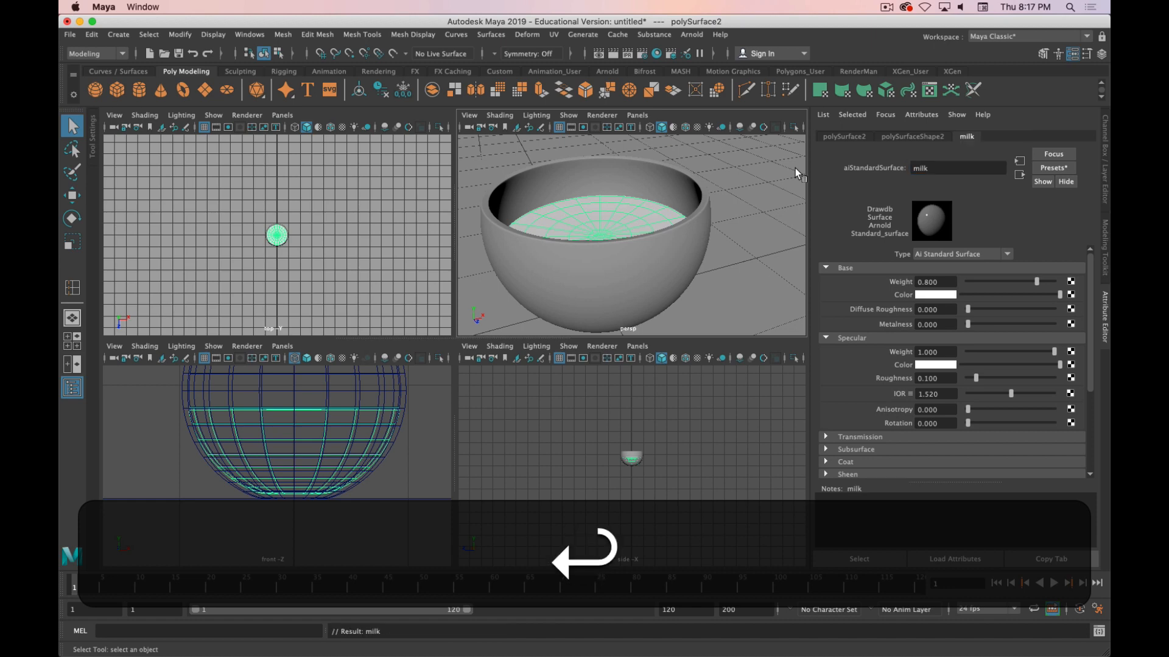
# Replace the milk material's attributes with the Arnold Milk preset
pyautogui.click(1054, 168)
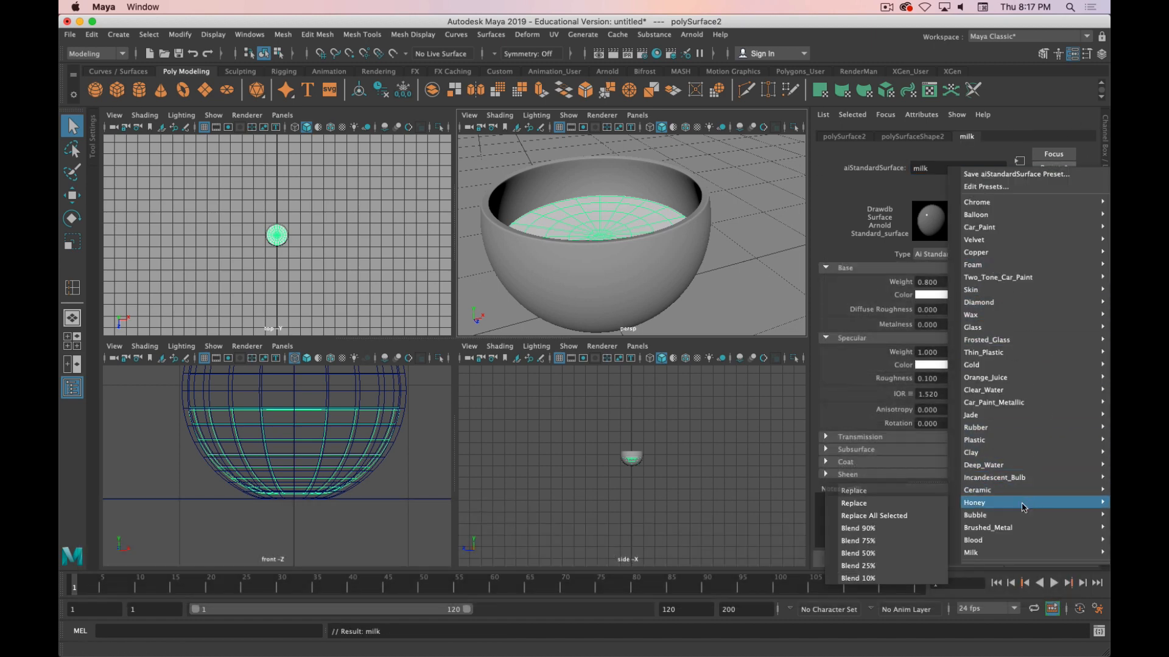
pyautogui.moveTo(1021, 514)
pyautogui.moveTo(1005, 553)
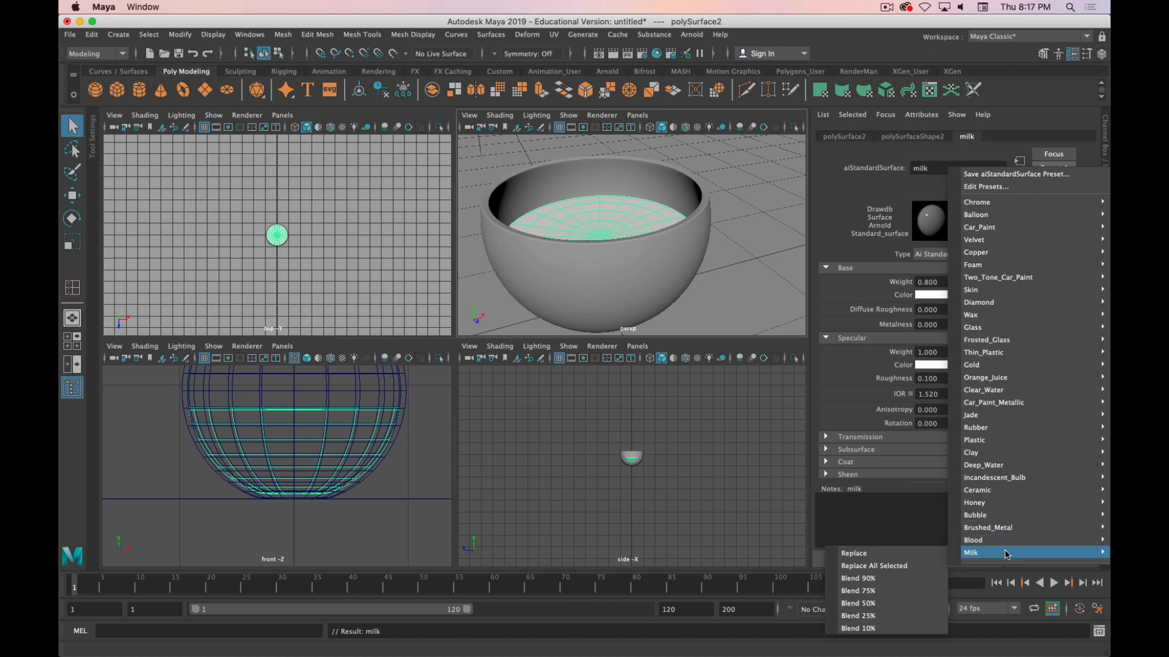
pyautogui.click(925, 554)
# Select the bowl mesh and assign it a new Arnold aiStandardSurface material
pyautogui.keyDown('alt'); pyautogui.moveTo(631, 187); pyautogui.dragTo(725, 198); pyautogui.keyUp('alt')
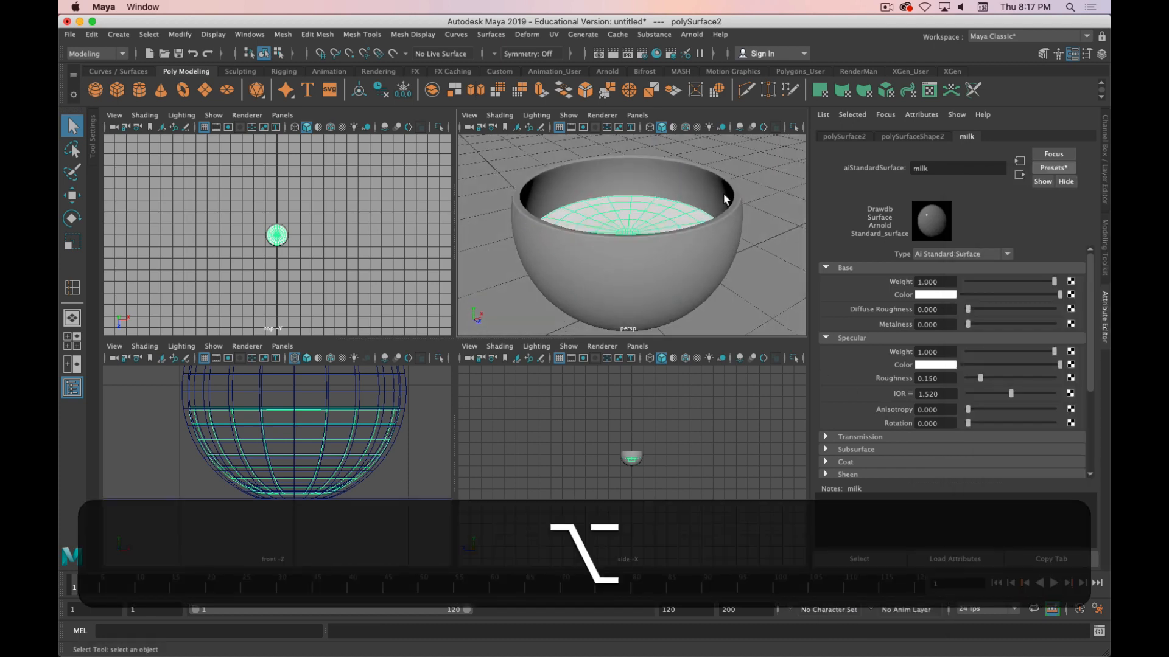
pyautogui.click(724, 198)
pyautogui.rightClick(568, 267)
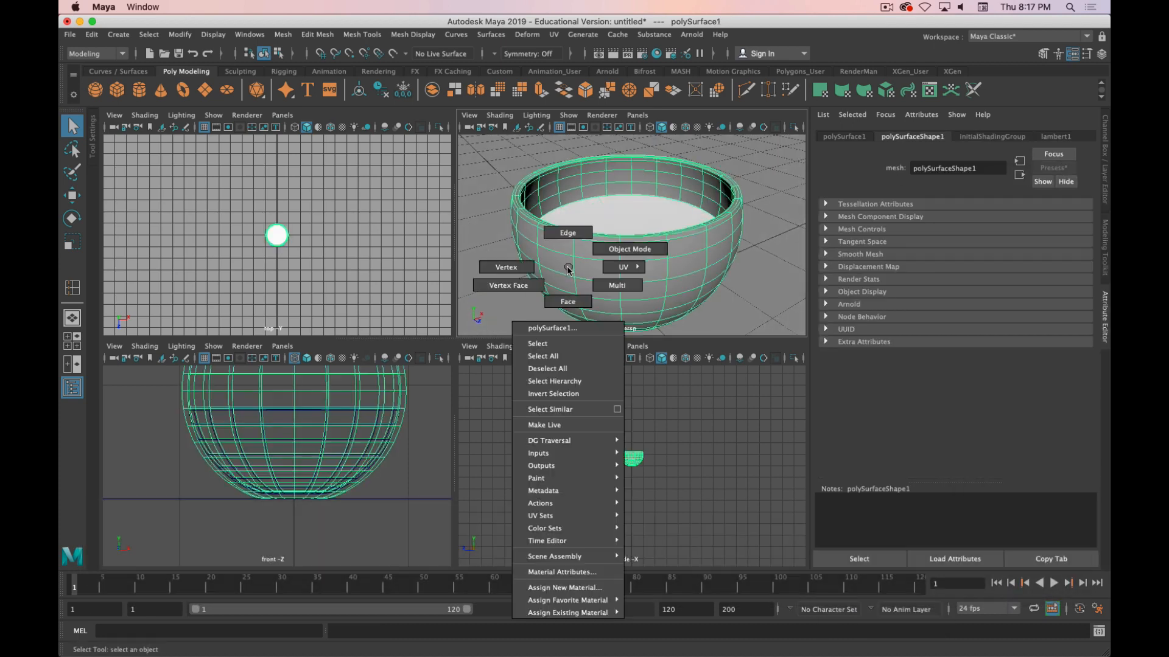
pyautogui.click(565, 587)
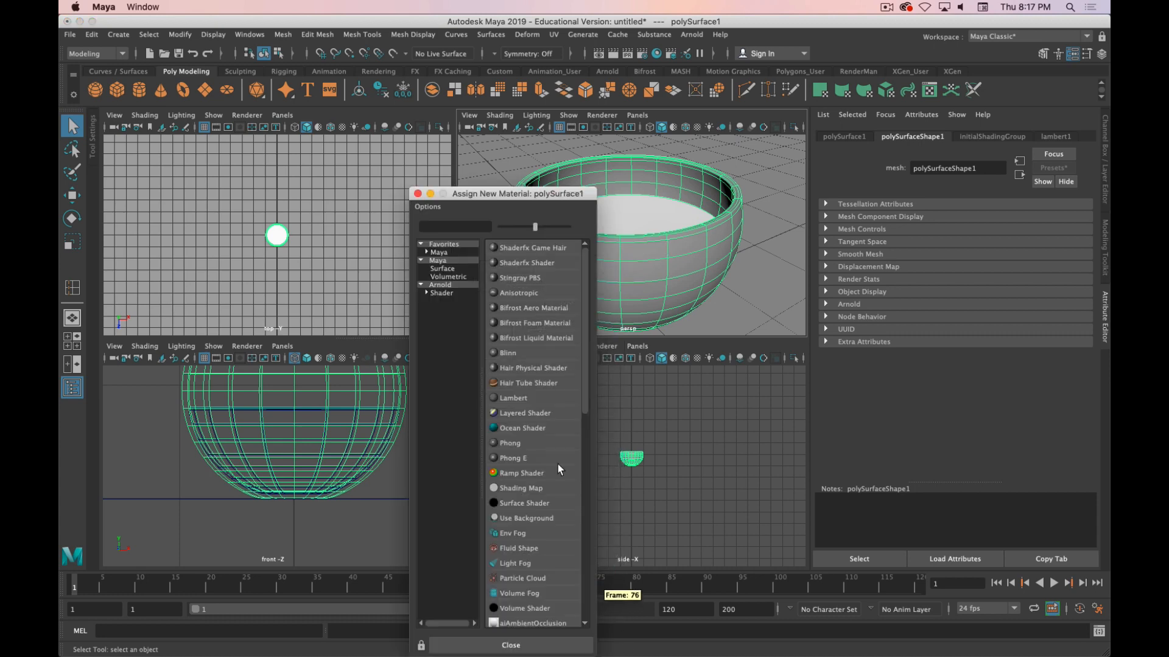
pyautogui.click(441, 293)
pyautogui.click(553, 398)
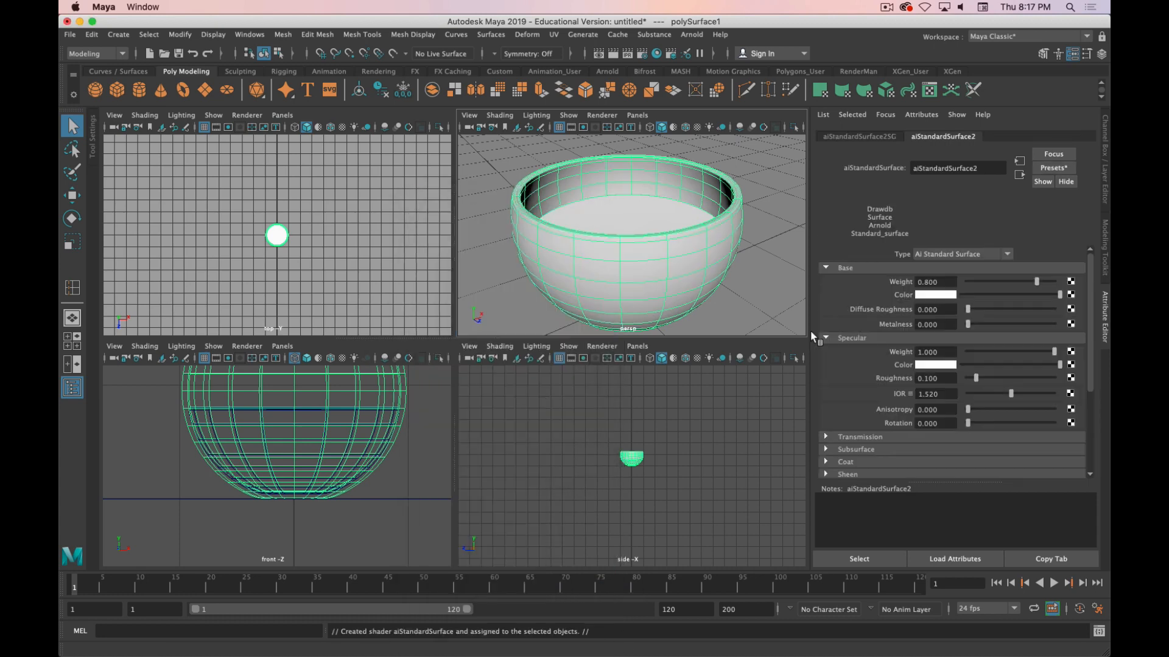
pyautogui.click(1053, 168)
pyautogui.click(1061, 159)
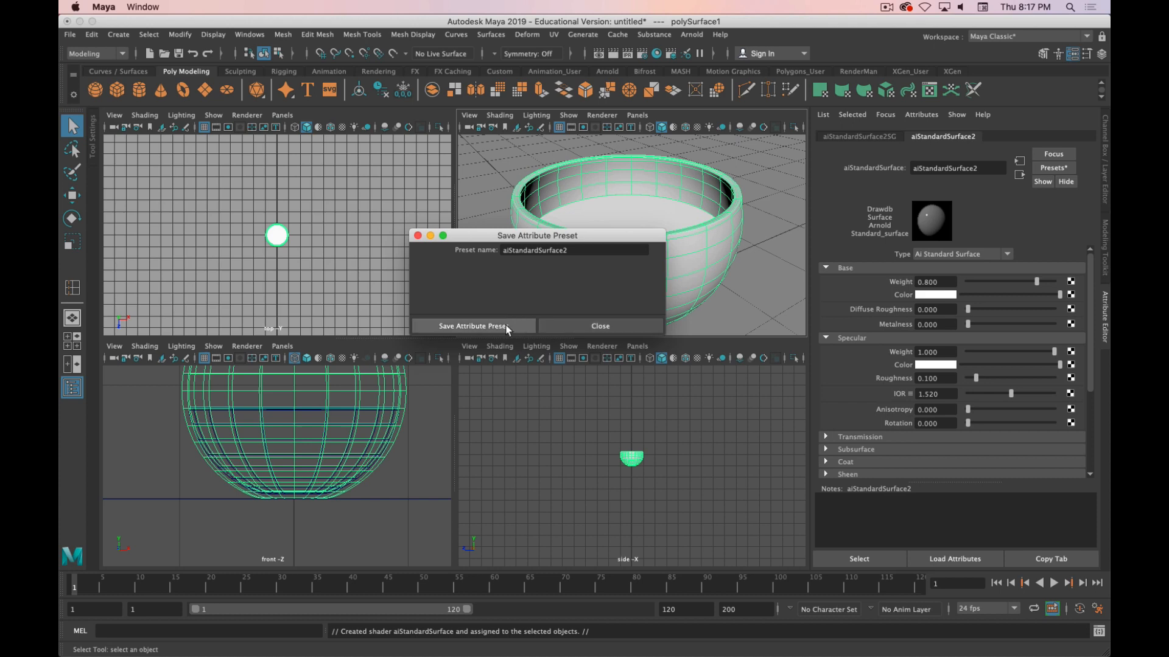
pyautogui.click(418, 236)
# Replace the bowl material's attributes with the Glass preset and check the liquid through the bowl
pyautogui.click(1053, 168)
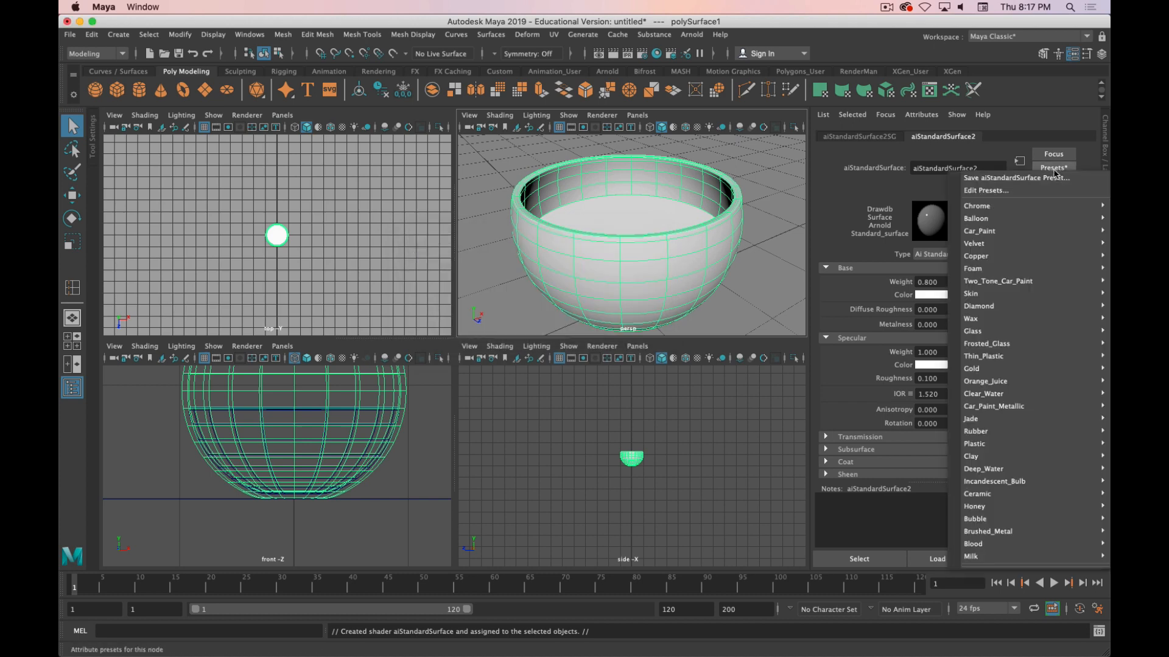
pyautogui.moveTo(1024, 449)
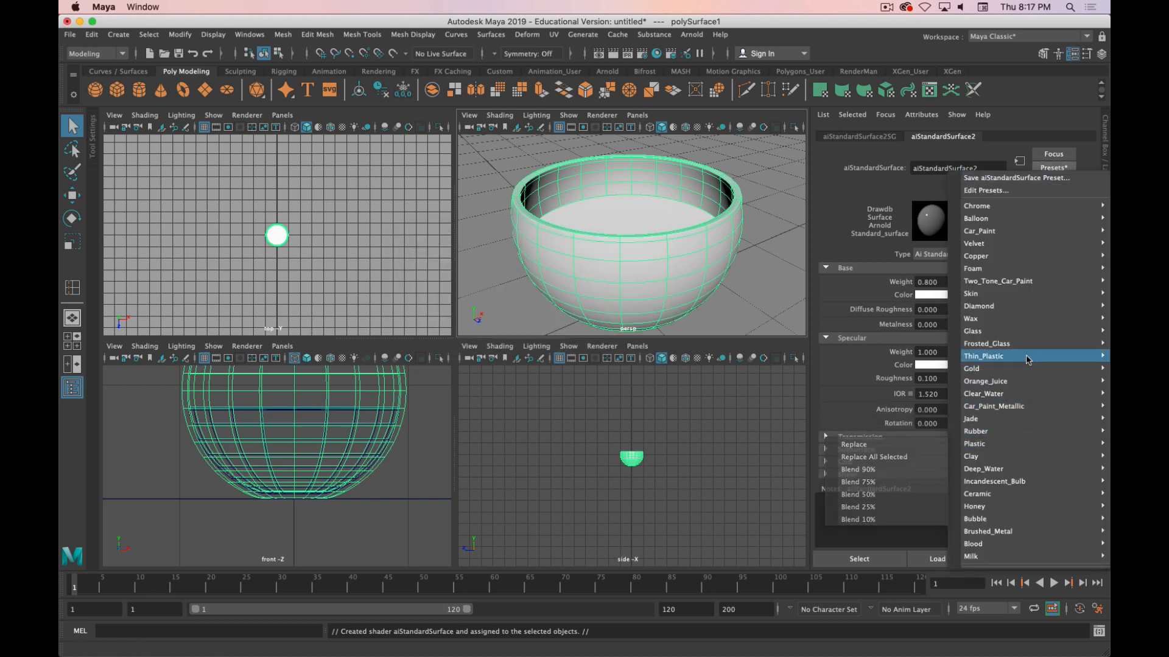
pyautogui.moveTo(1029, 358)
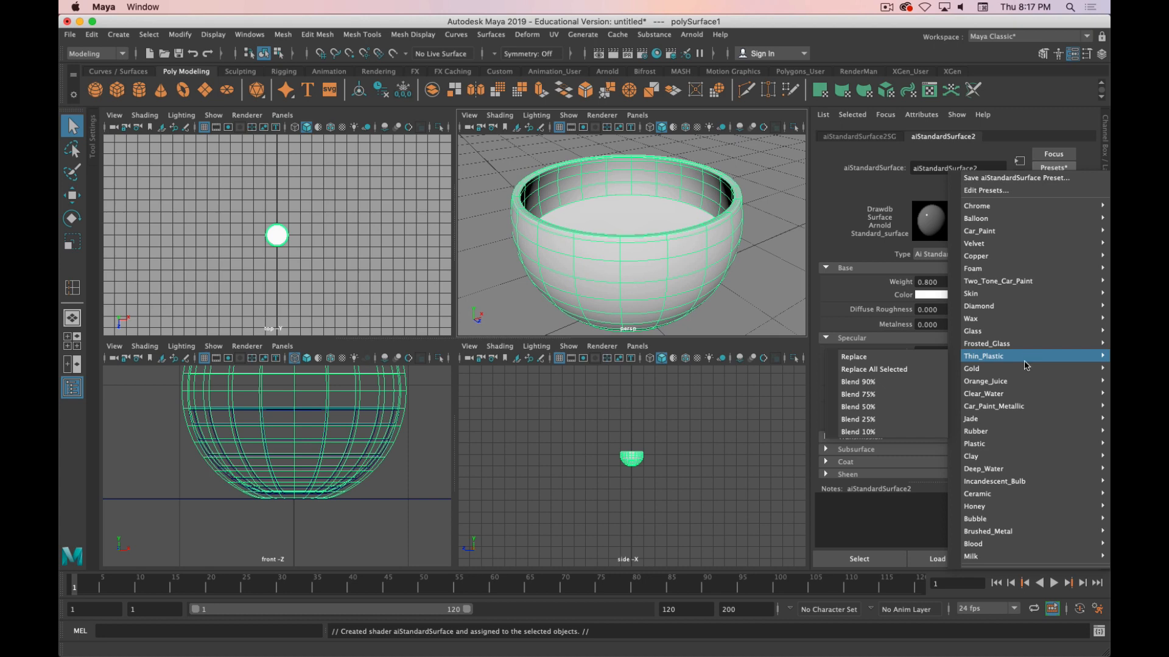
pyautogui.moveTo(1027, 380)
pyautogui.moveTo(998, 331)
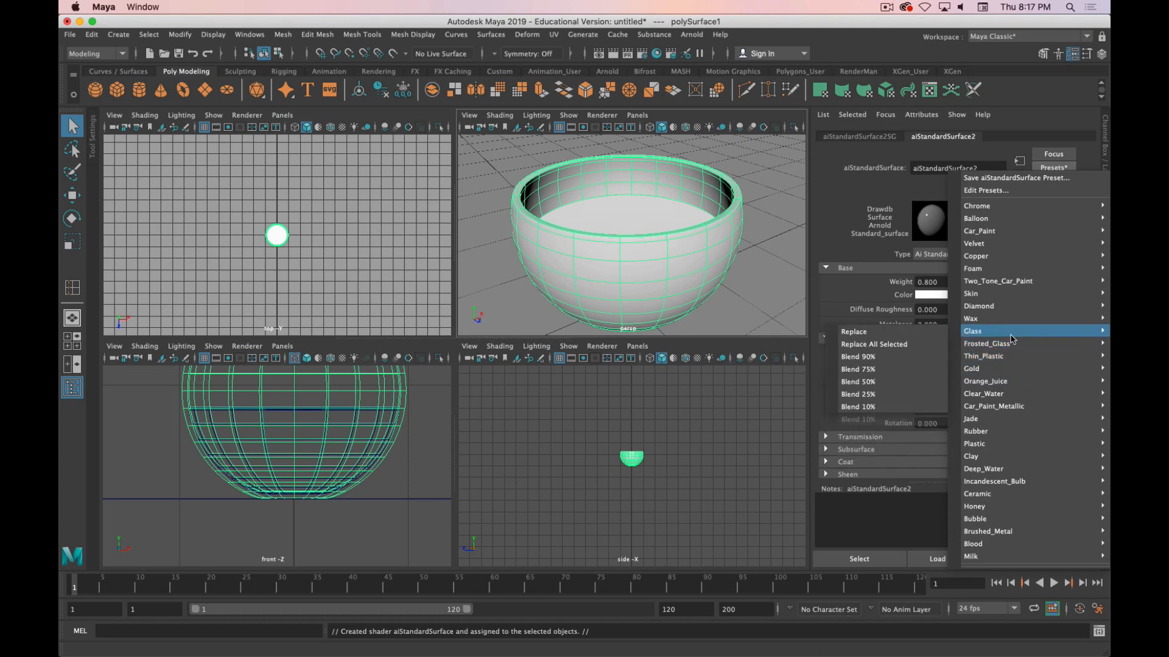
pyautogui.click(926, 331)
pyautogui.press('alt')
pyautogui.keyDown('alt'); pyautogui.moveTo(739, 239); pyautogui.dragTo(716, 225); pyautogui.keyUp('alt')
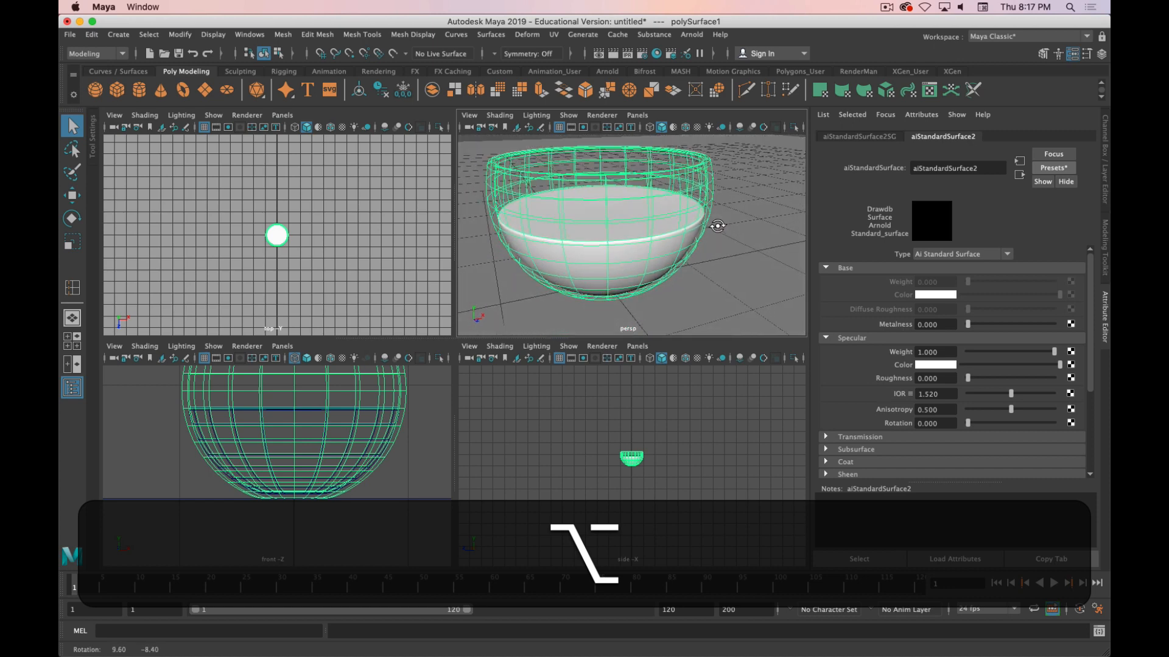